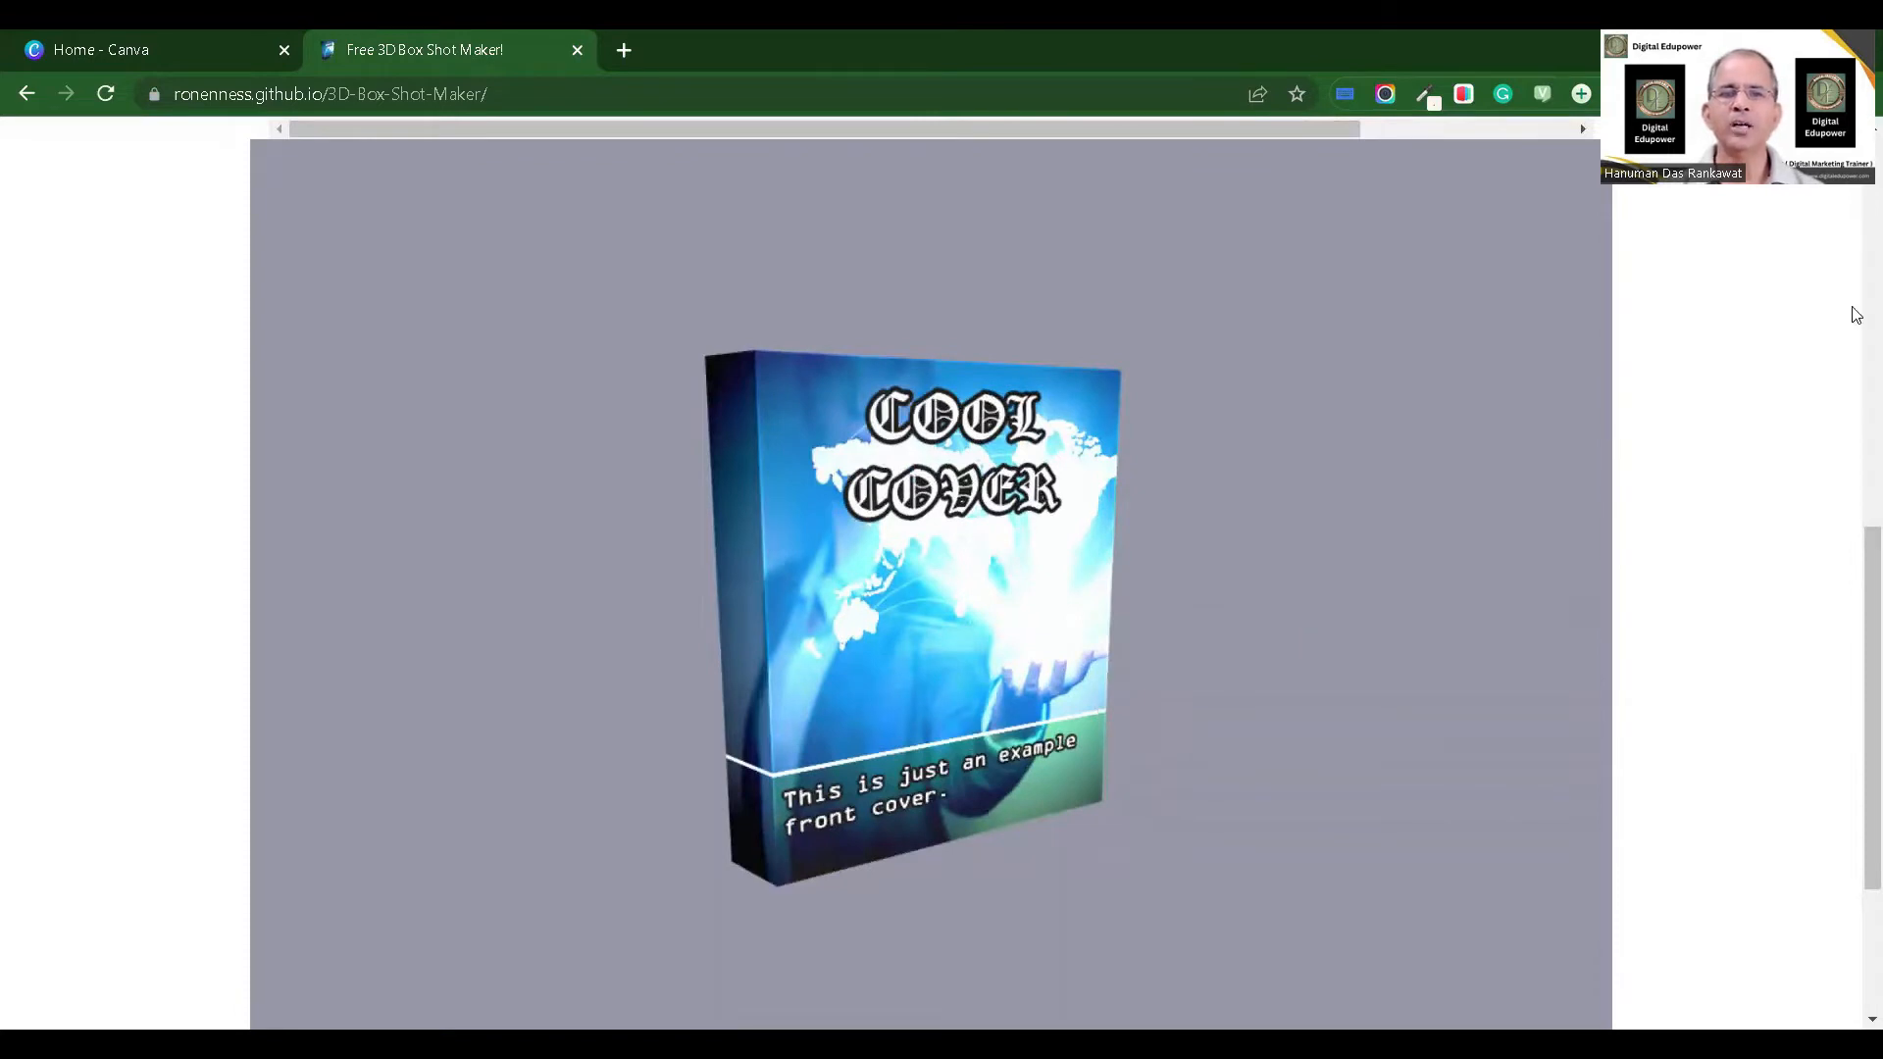
# Step: Switch to Canva and begin a new design with a custom size
pyautogui.scroll(7, 1857, 265)
pyautogui.scroll(3, 1857, 196)
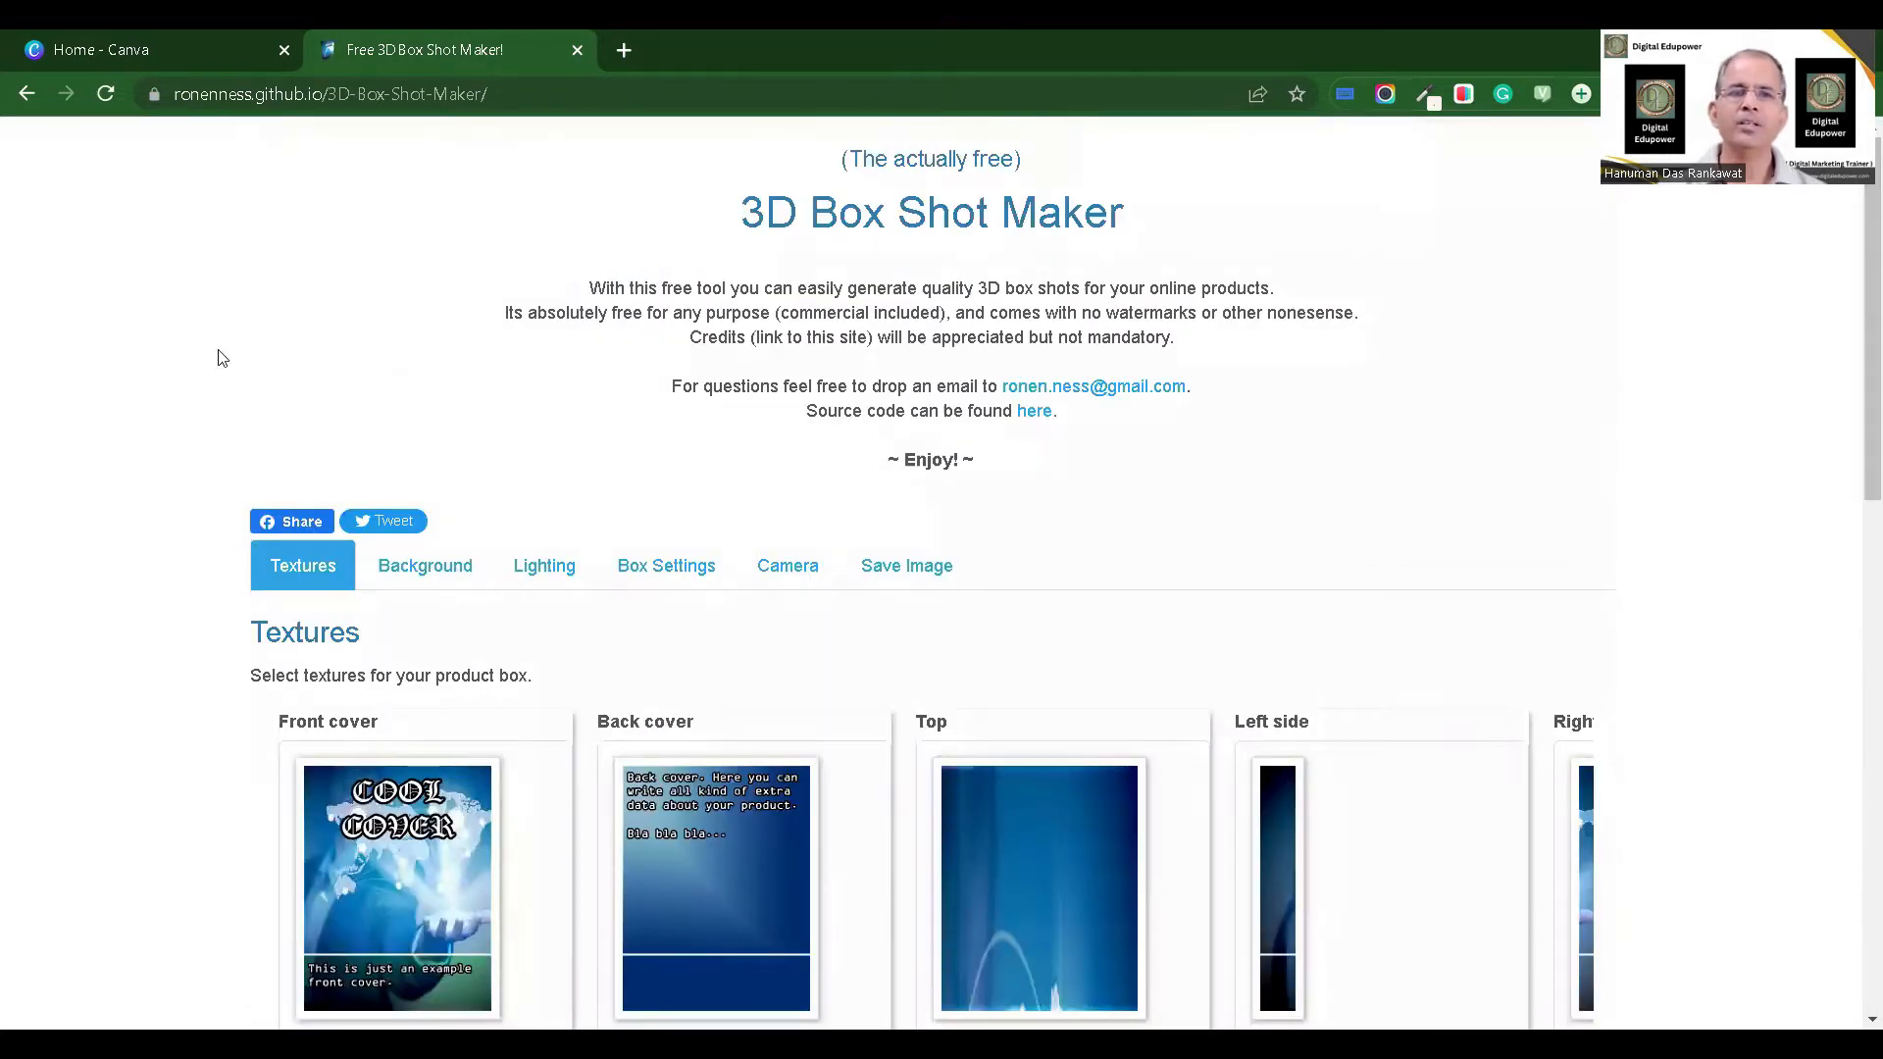
pyautogui.click(156, 37)
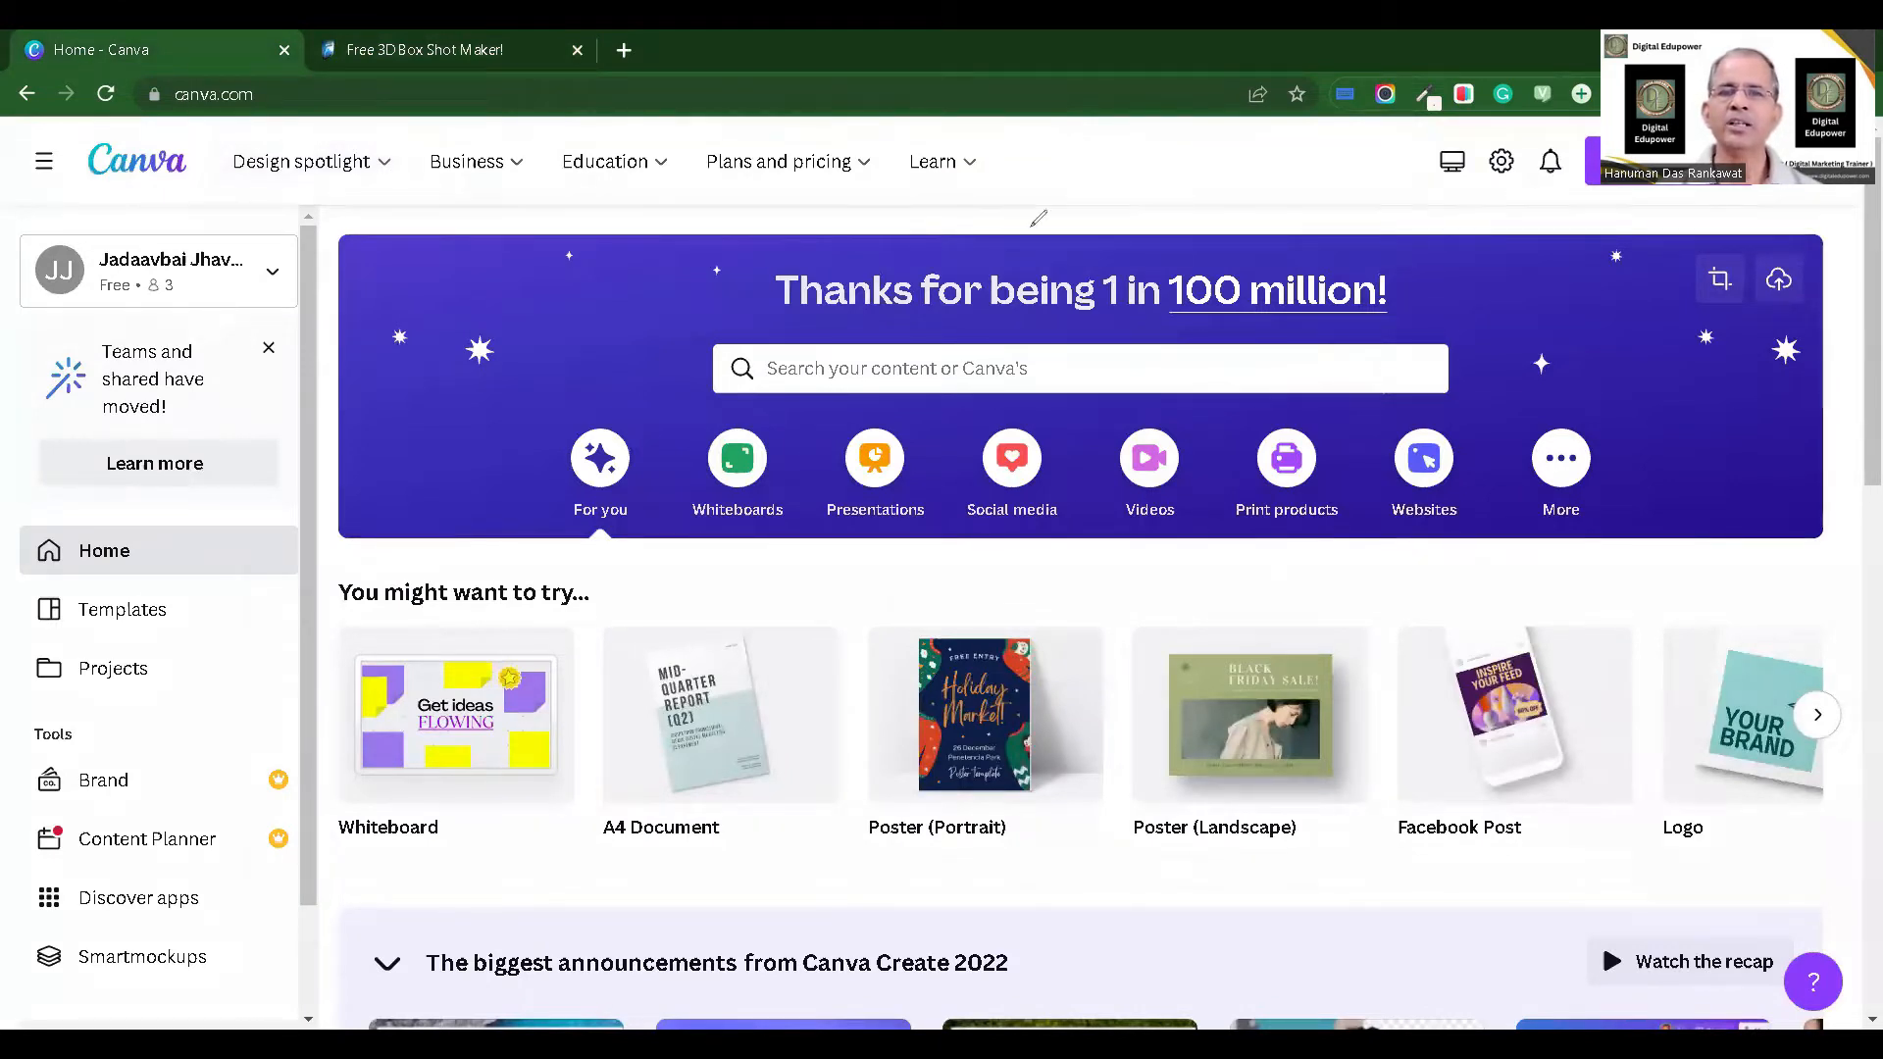
pyautogui.moveTo(897, 392); pyautogui.dragTo(1587, 178)
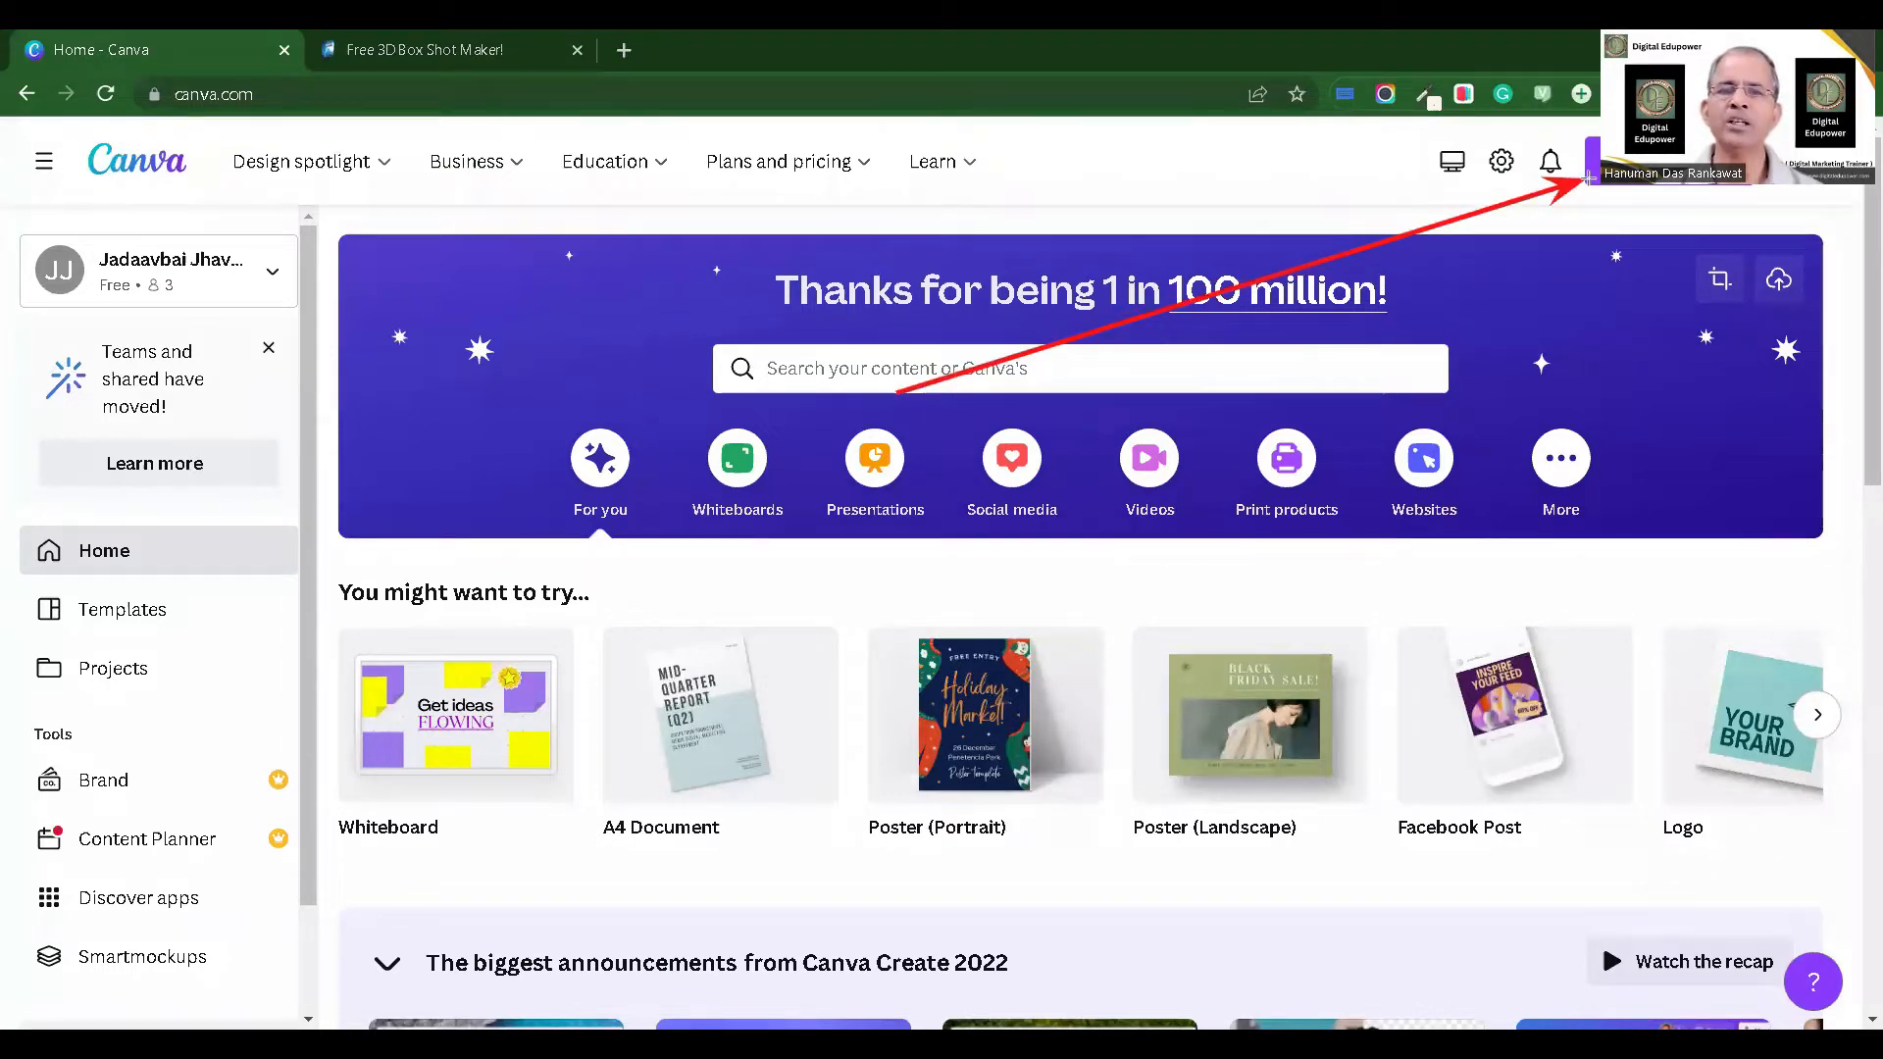
pyautogui.click(1590, 172)
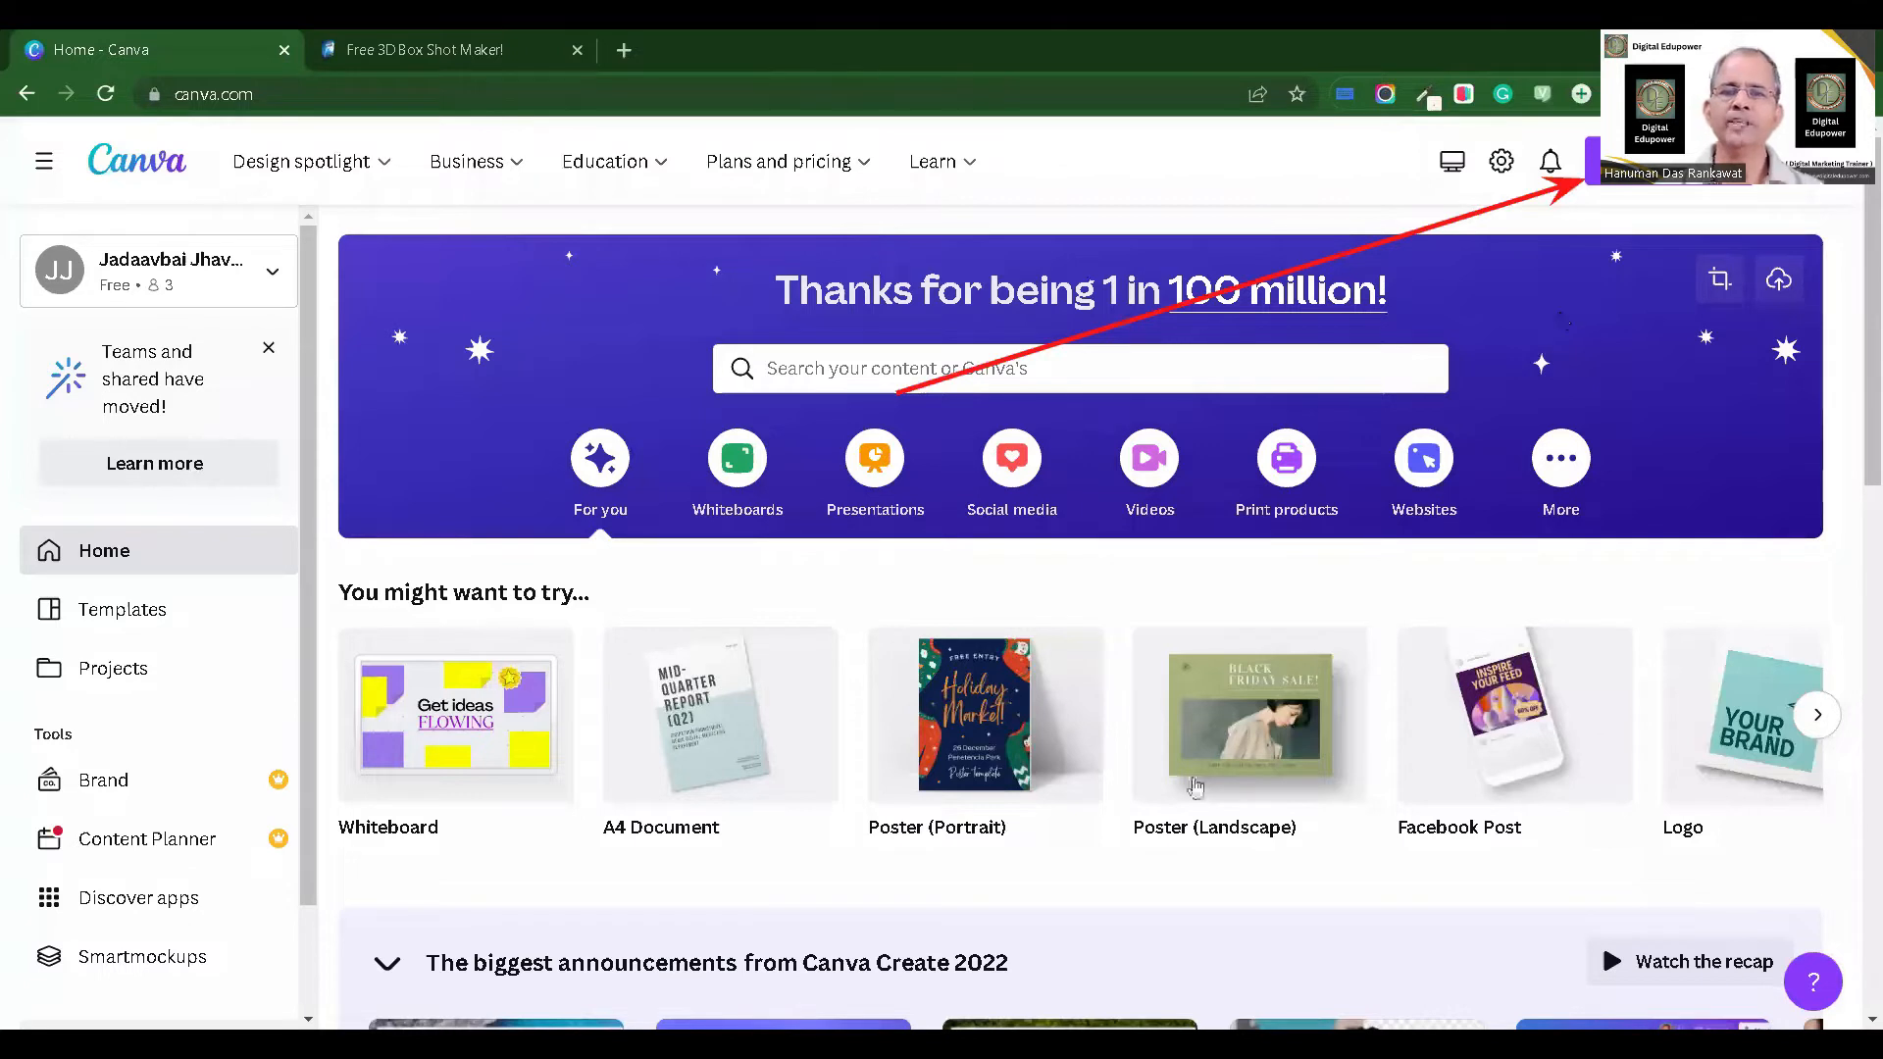
pyautogui.moveTo(1198, 743); pyautogui.dragTo(1352, 784)
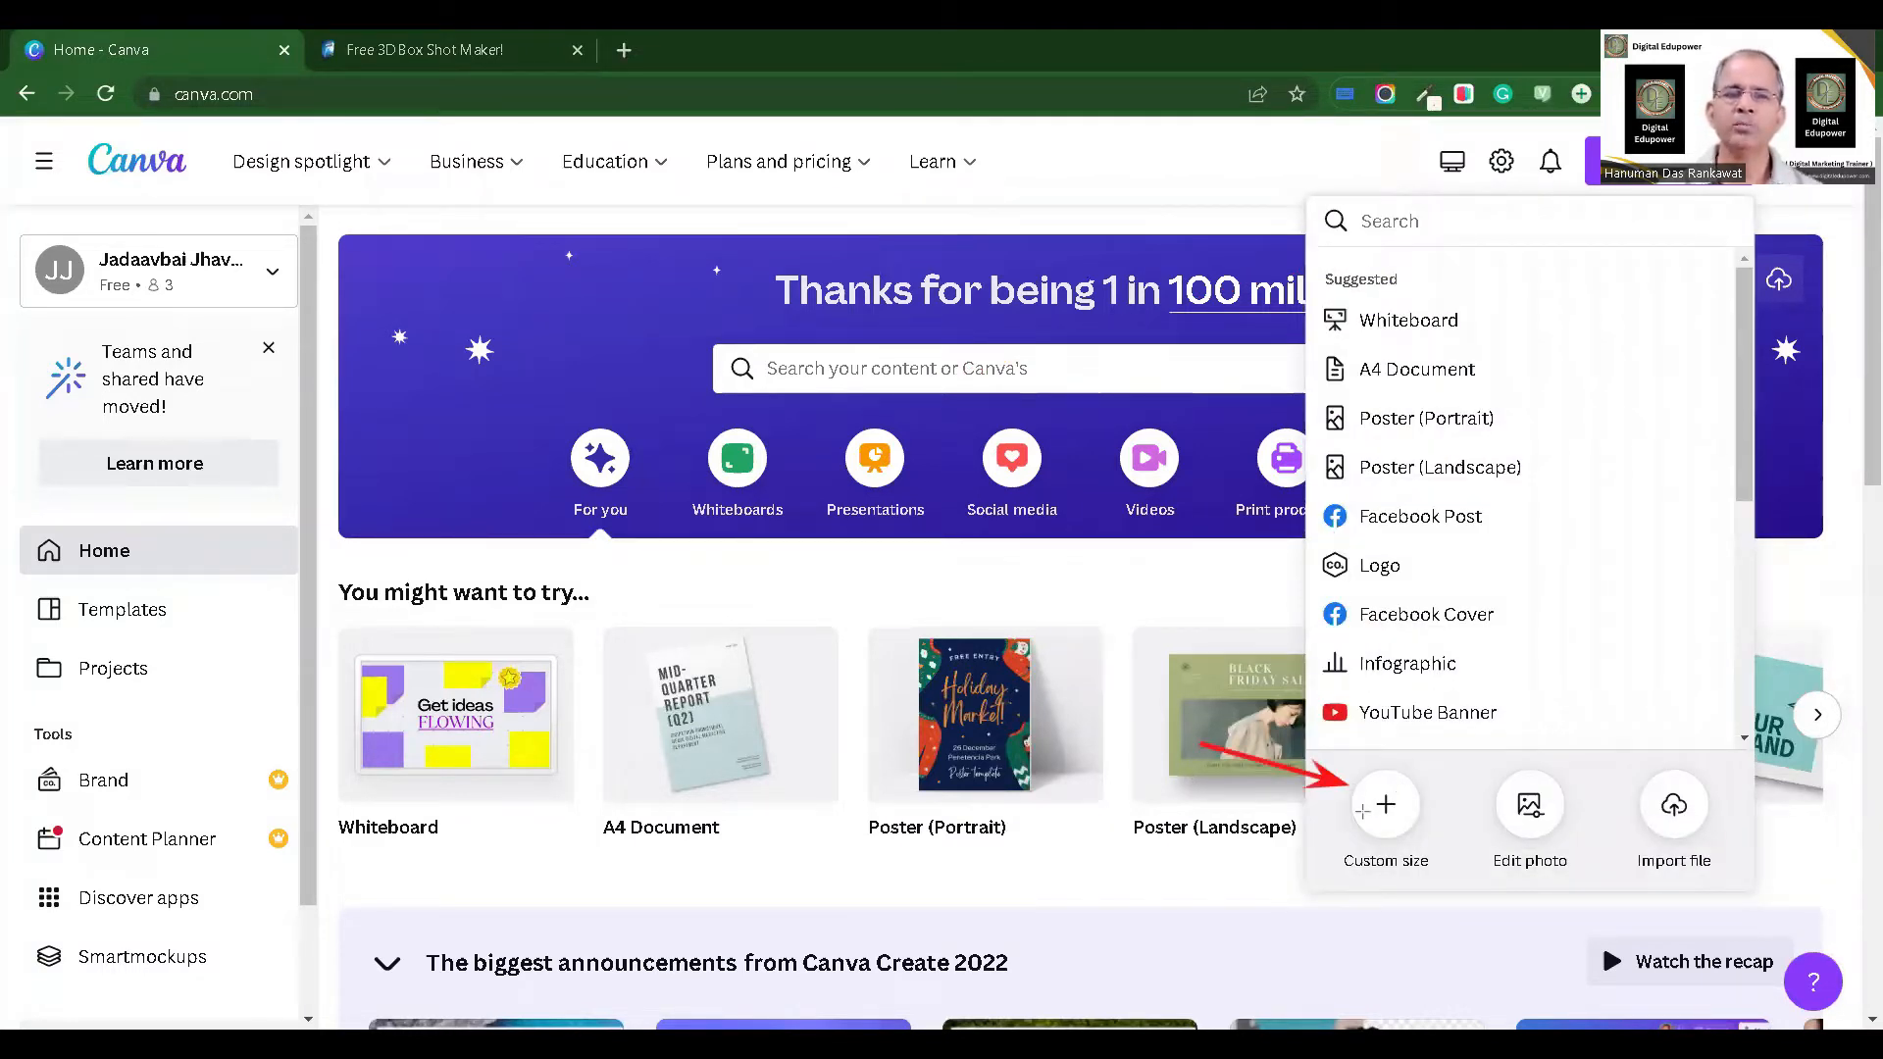
pyautogui.click(1364, 810)
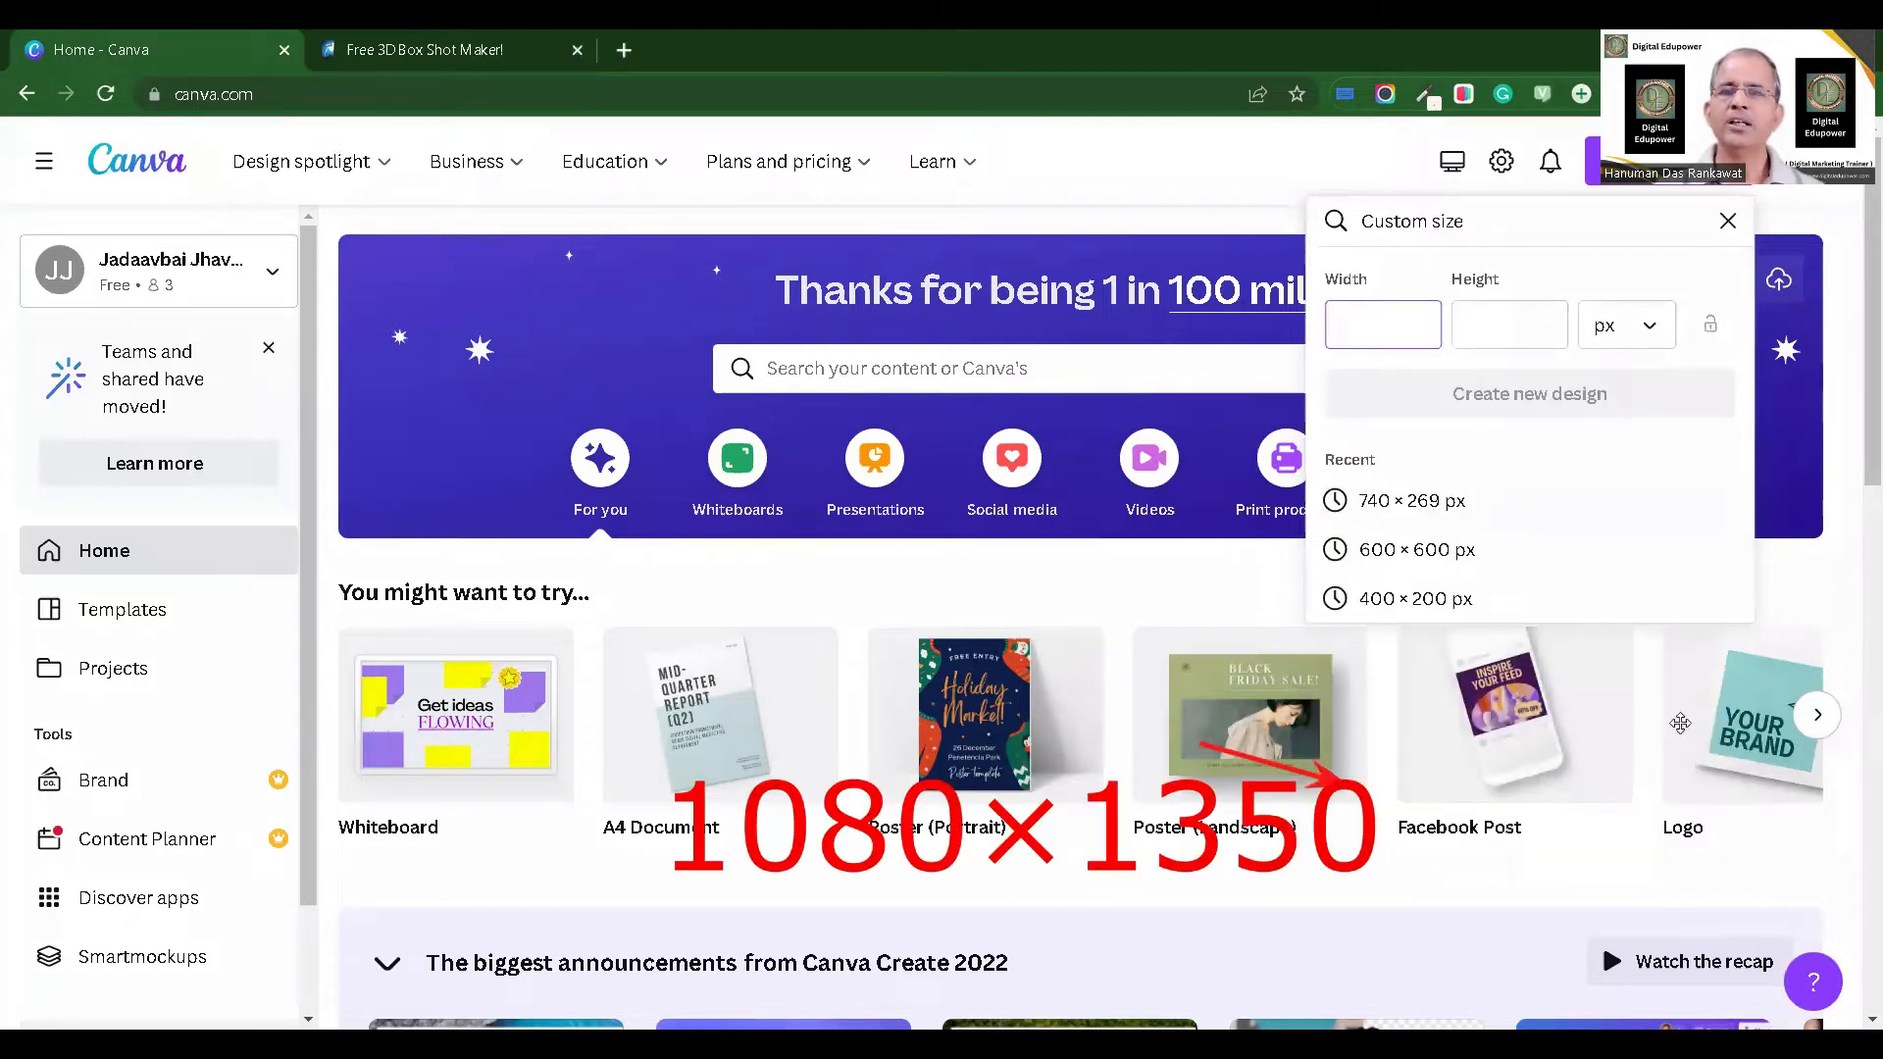
pyautogui.click(1652, 853)
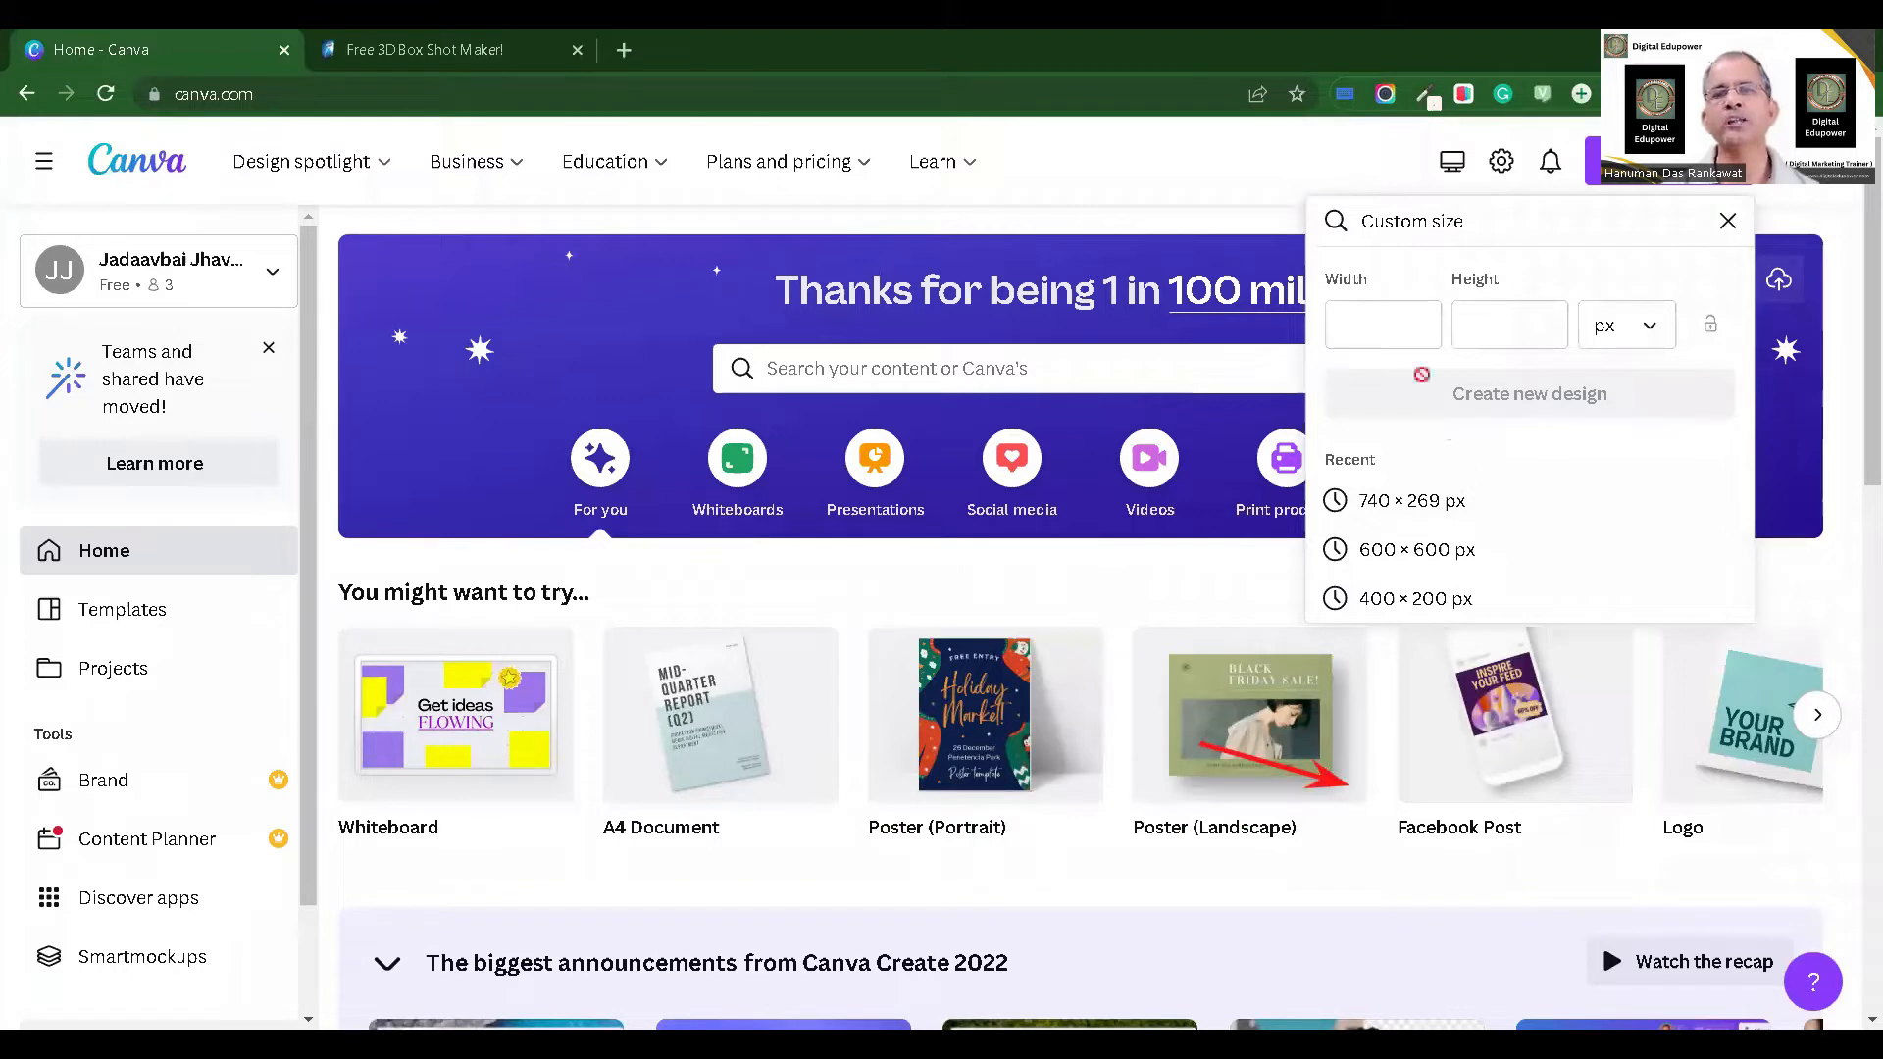
# Step: Set the custom size to 1080 × 1350 px and create the new design
pyautogui.click(1412, 328)
pyautogui.write('1')
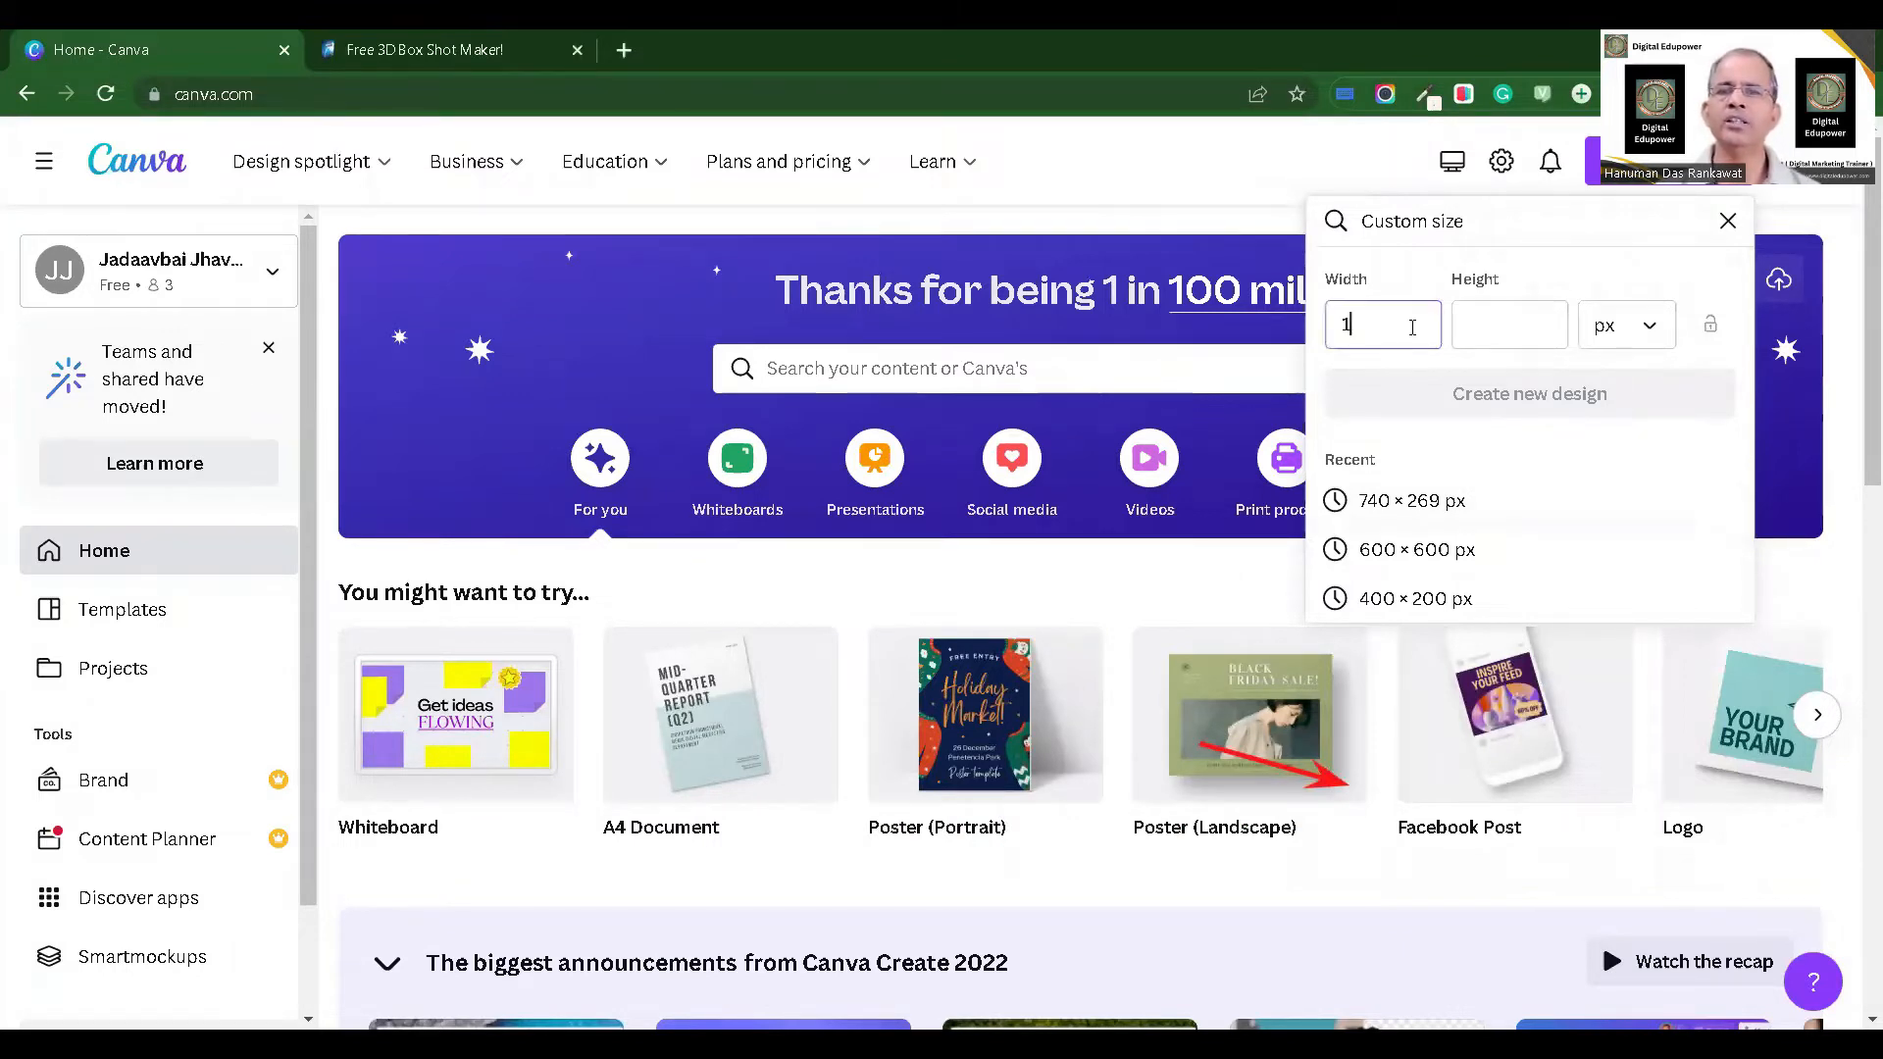
pyautogui.write('080')
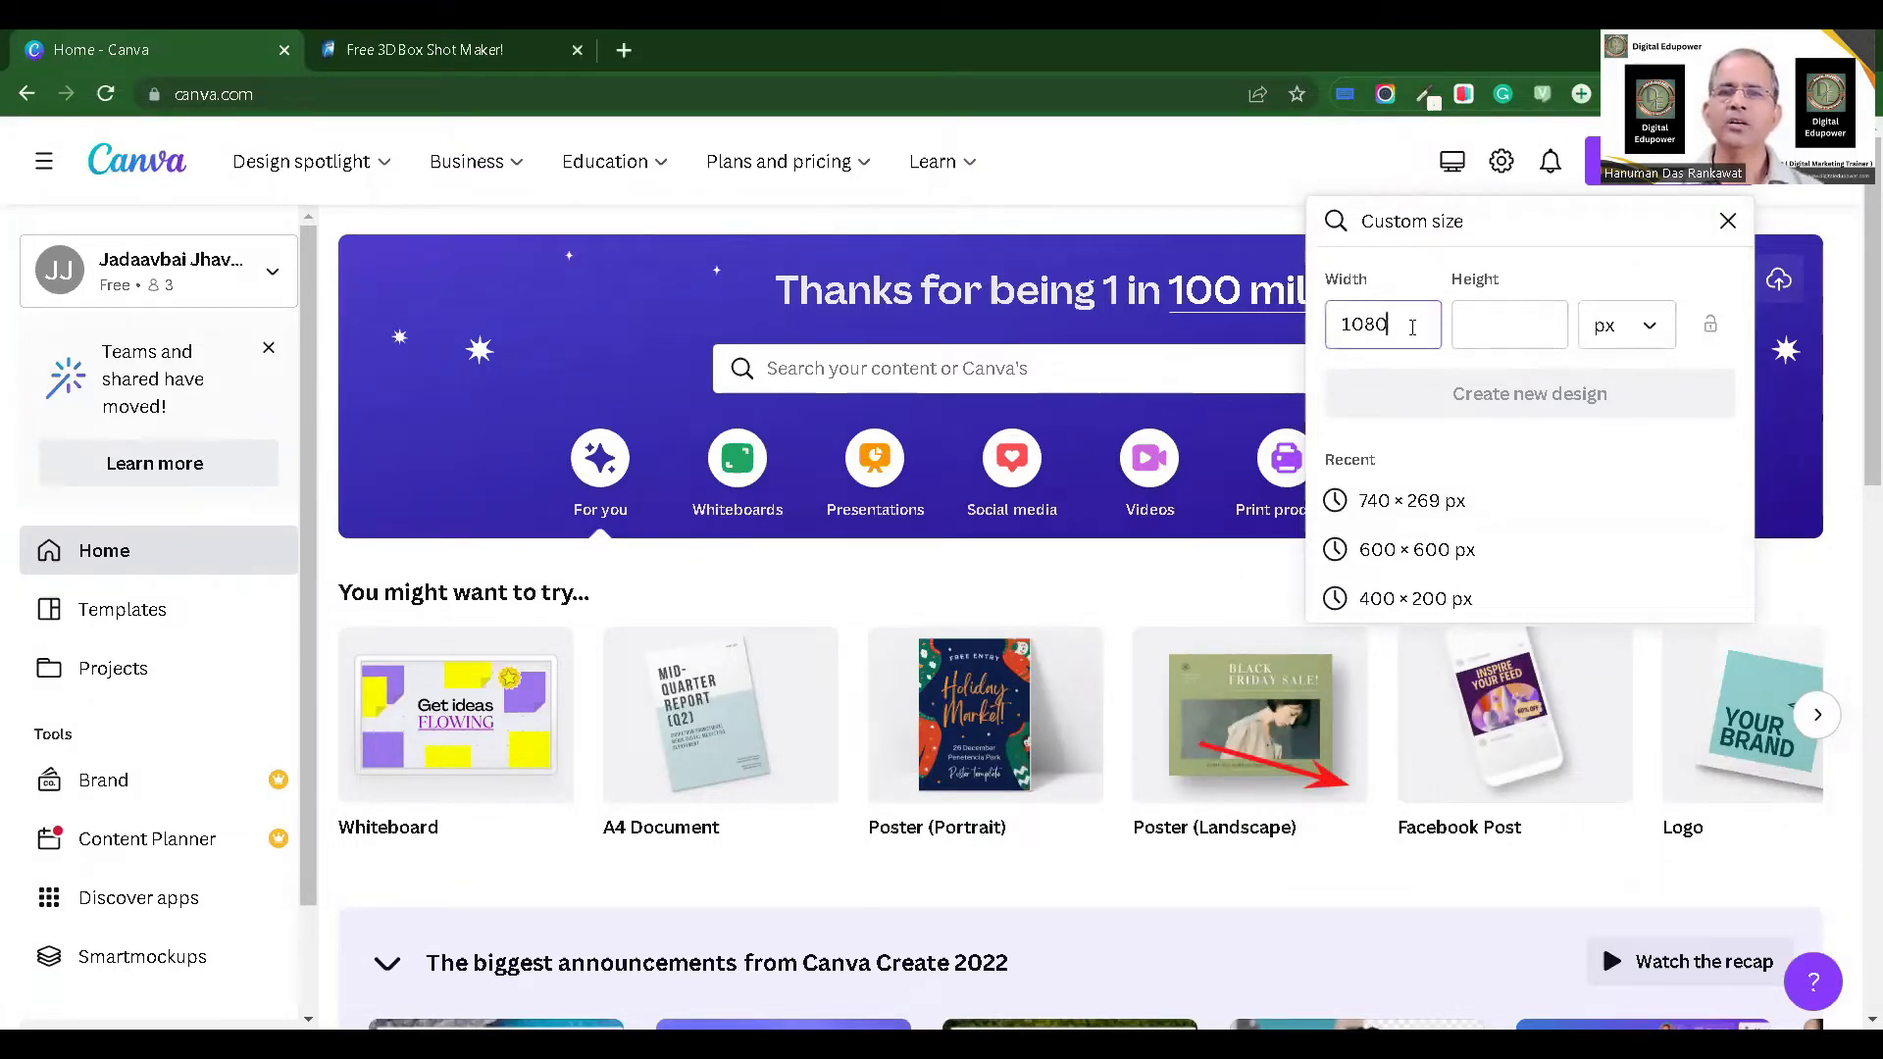
pyautogui.click(1476, 323)
pyautogui.write('1350')
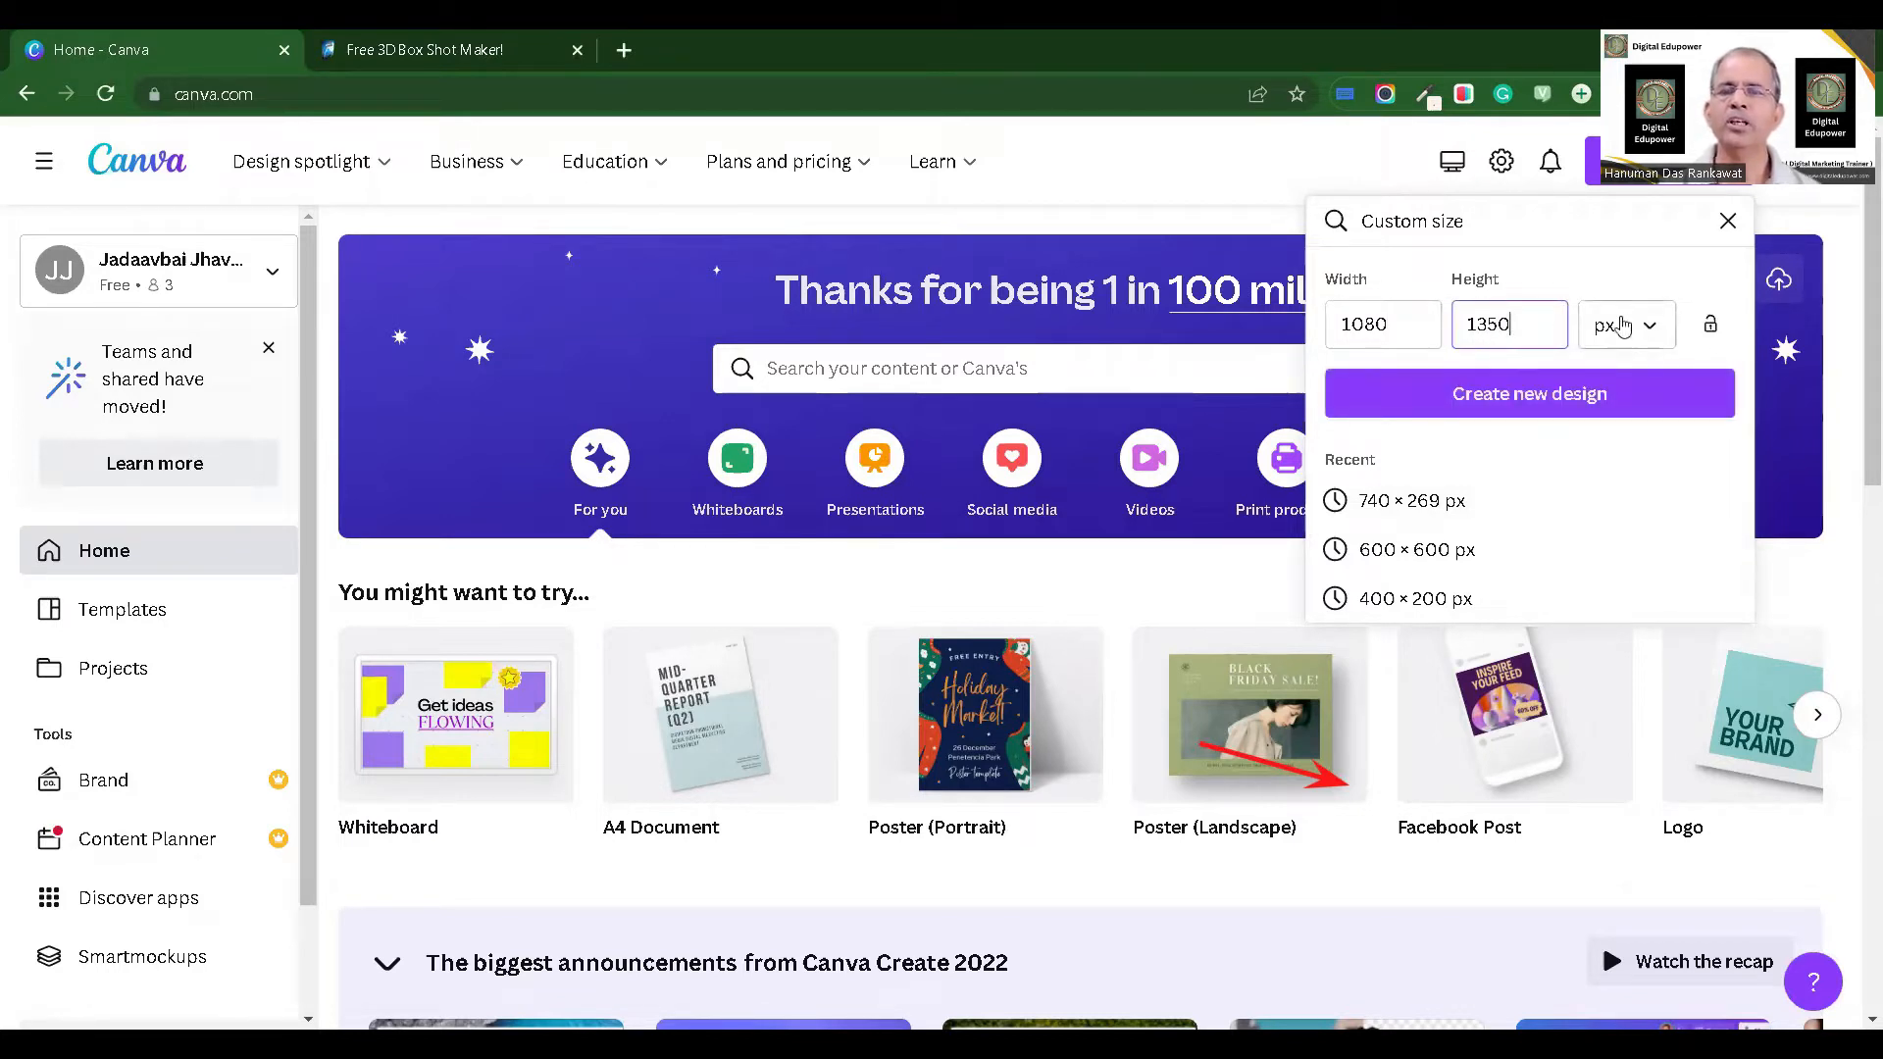
pyautogui.click(1625, 336)
pyautogui.click(1691, 263)
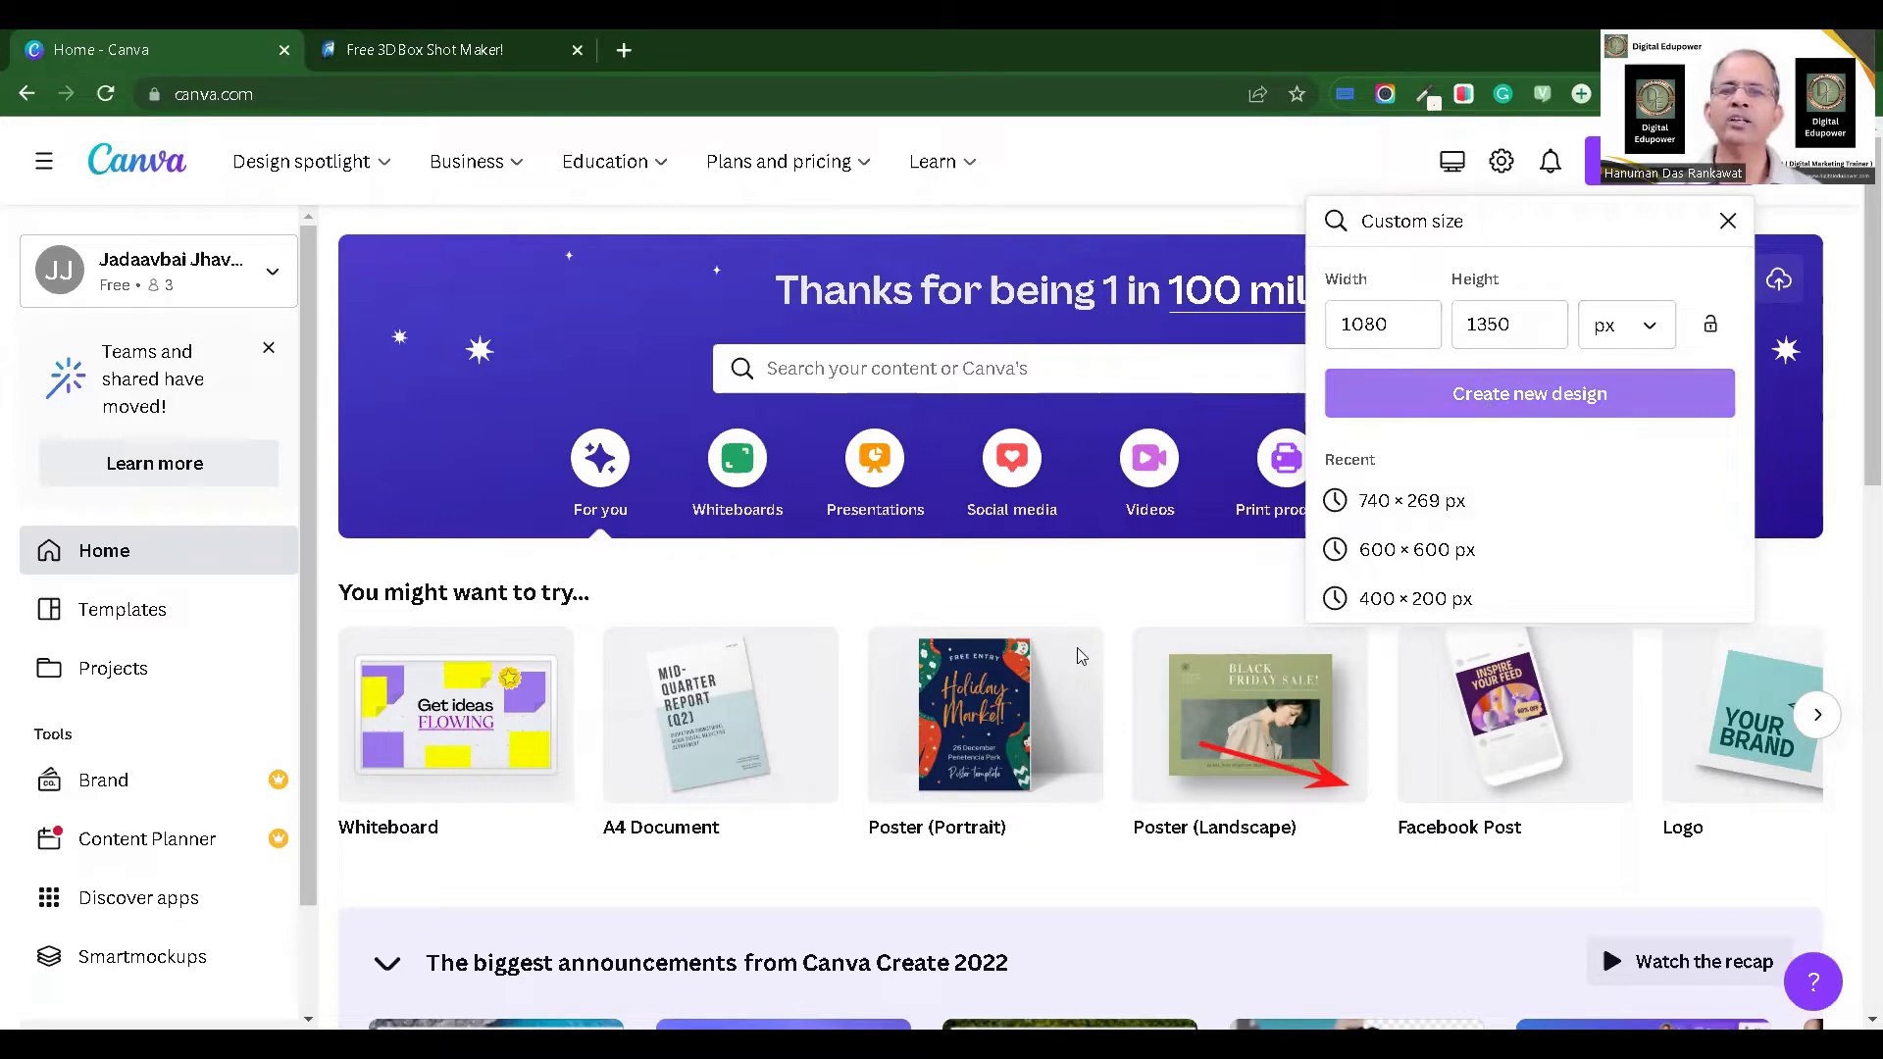
pyautogui.moveTo(1406, 405); pyautogui.dragTo(1153, 551)
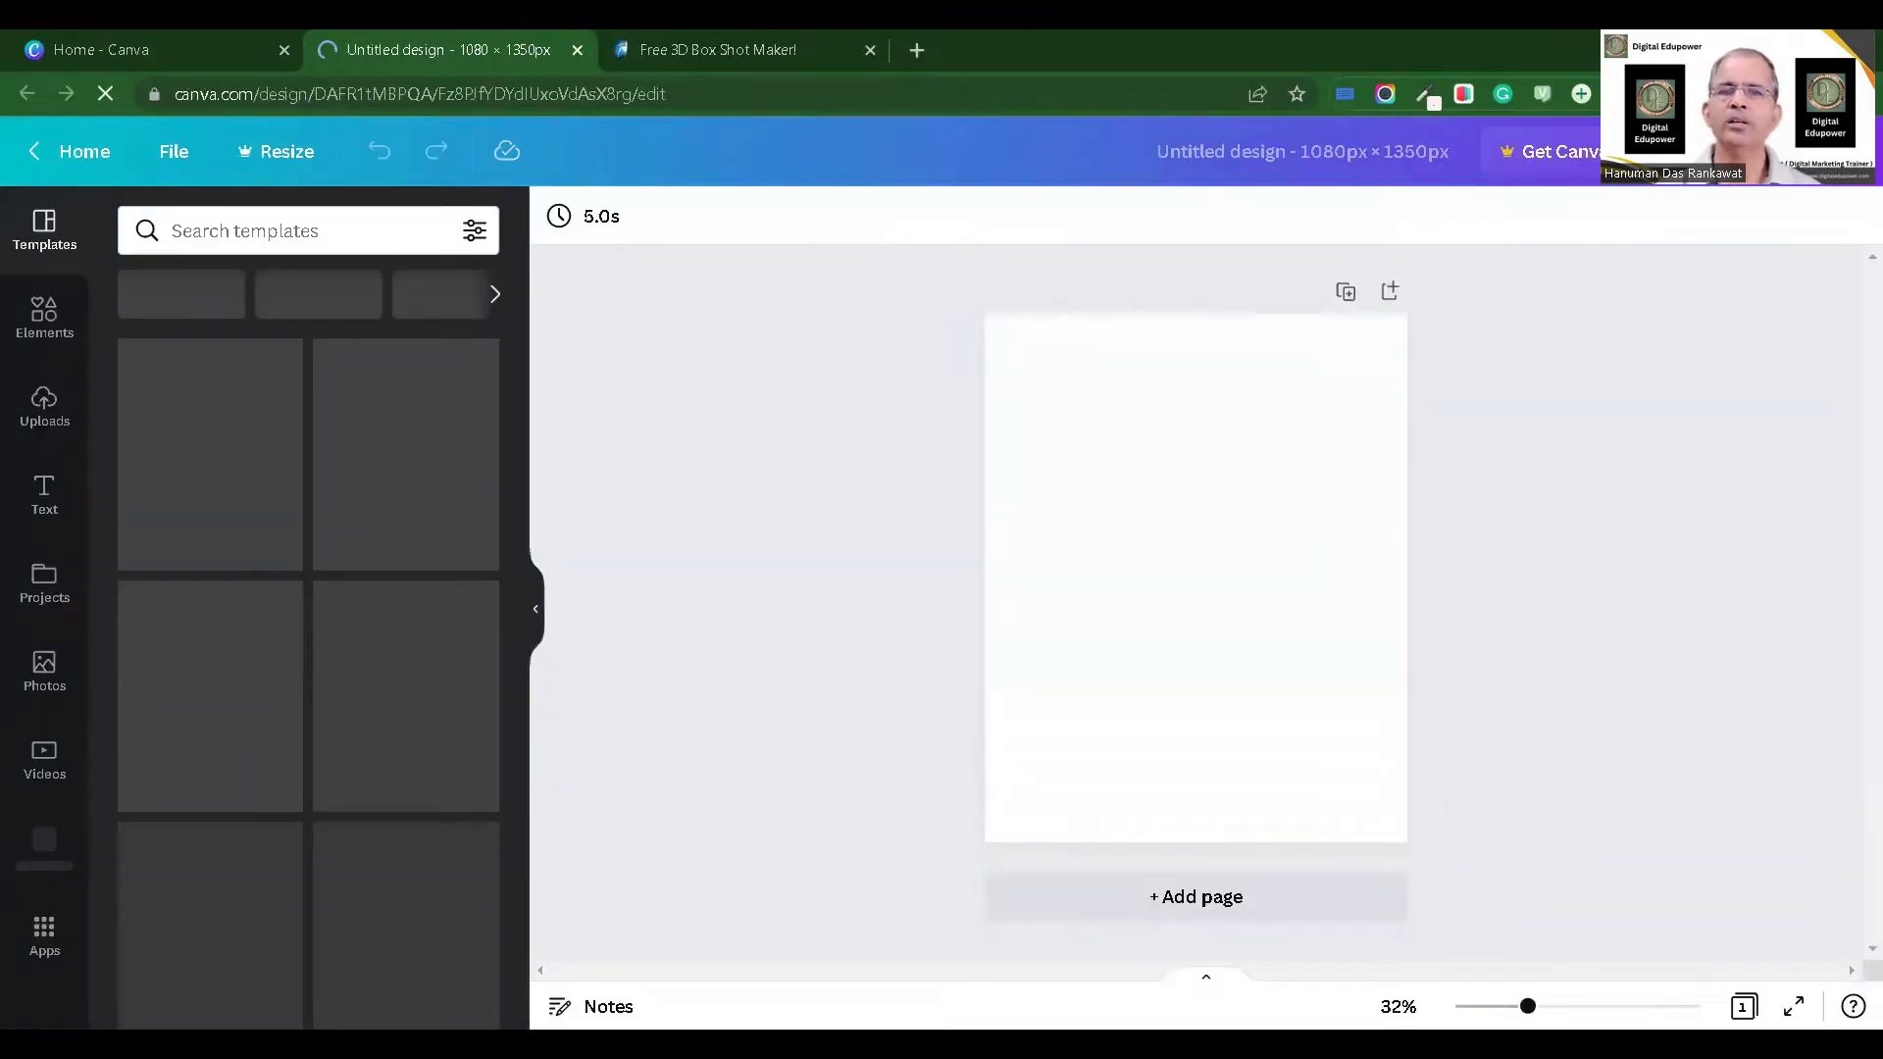
# Step: Change the blank page's background colour to dark maroon red
pyautogui.click(1135, 539)
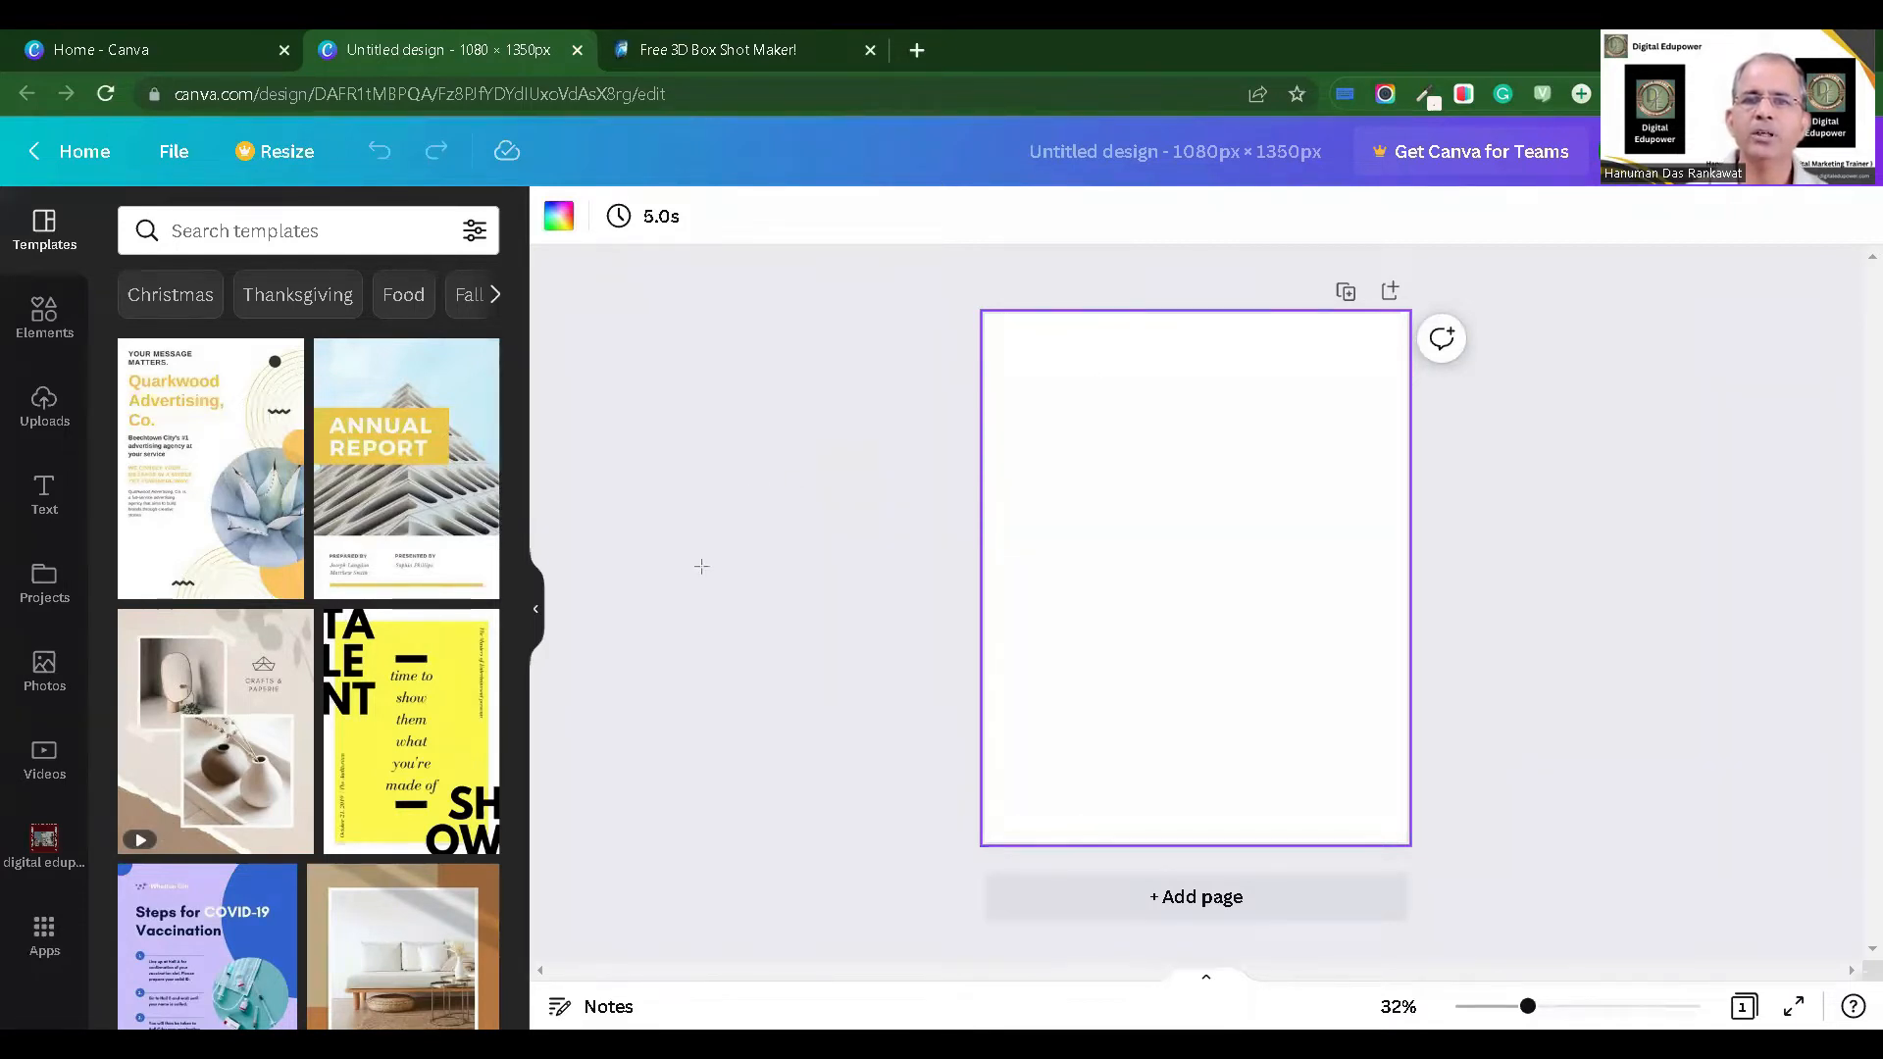
pyautogui.moveTo(701, 567); pyautogui.dragTo(561, 245)
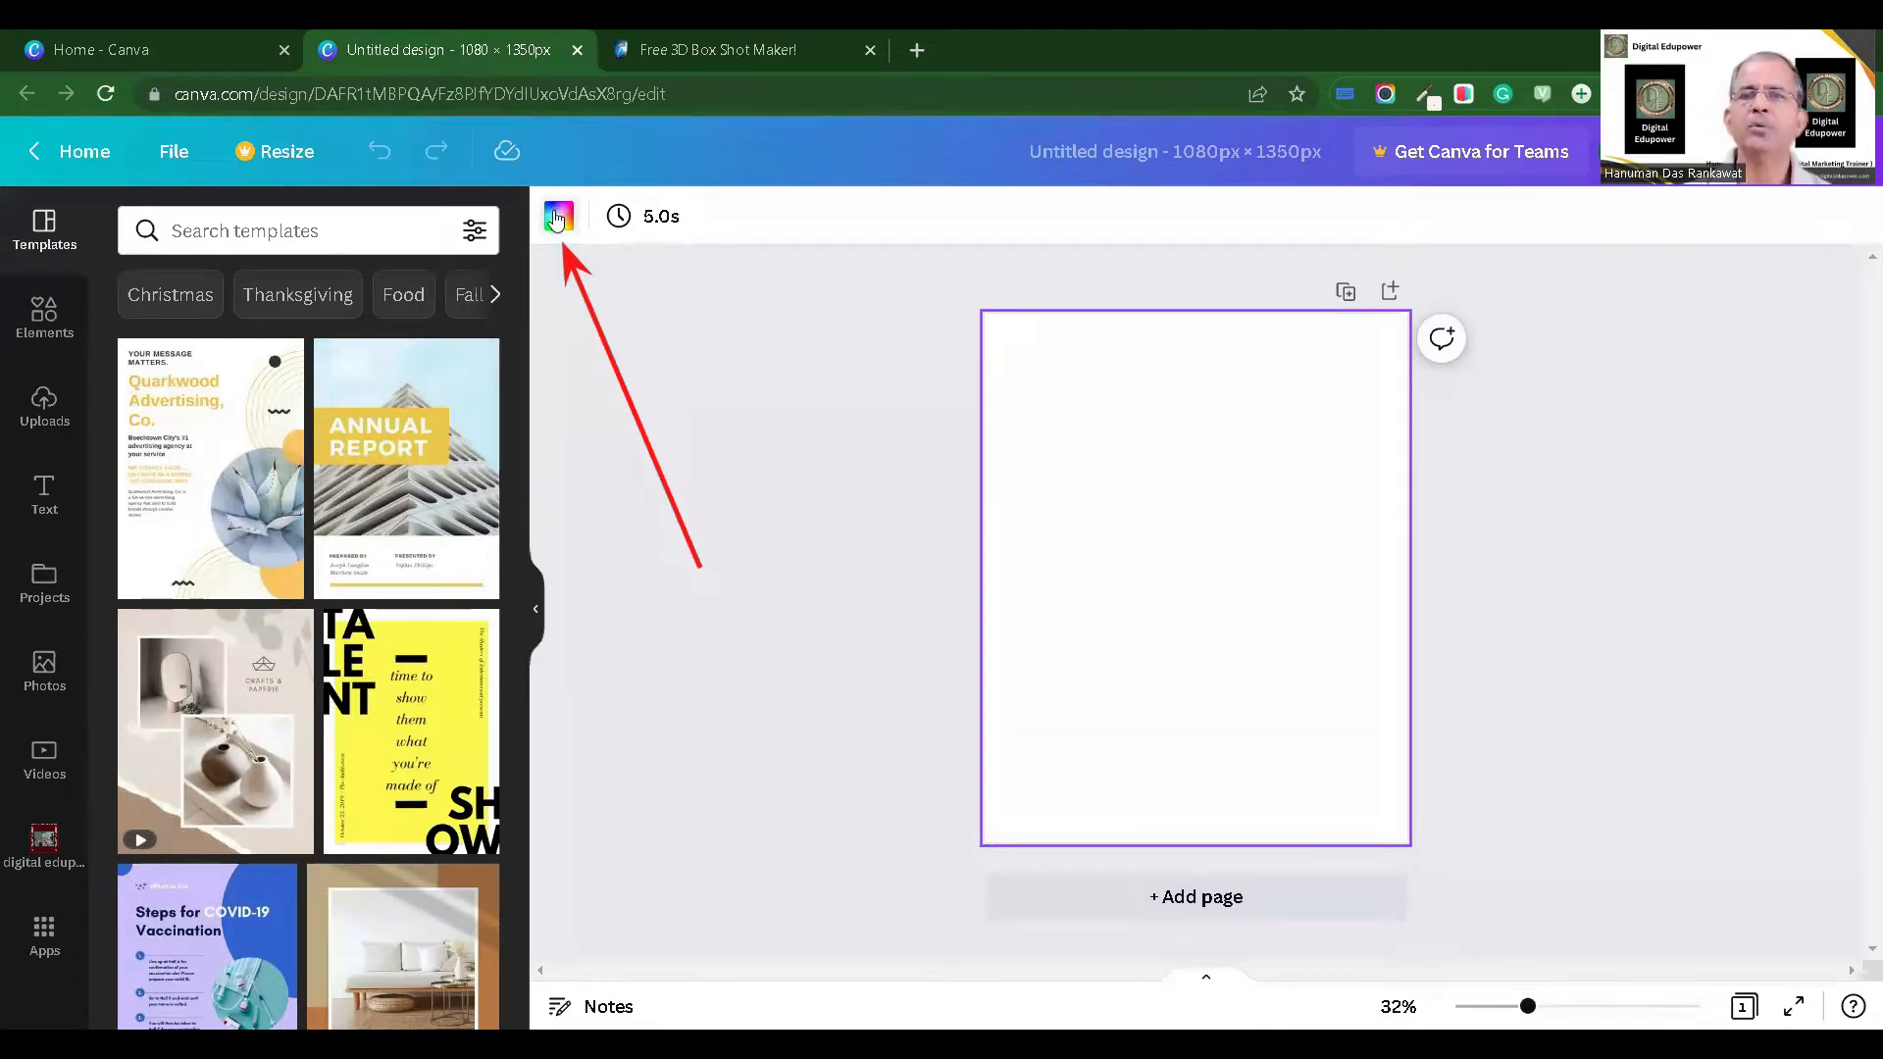
pyautogui.click(556, 218)
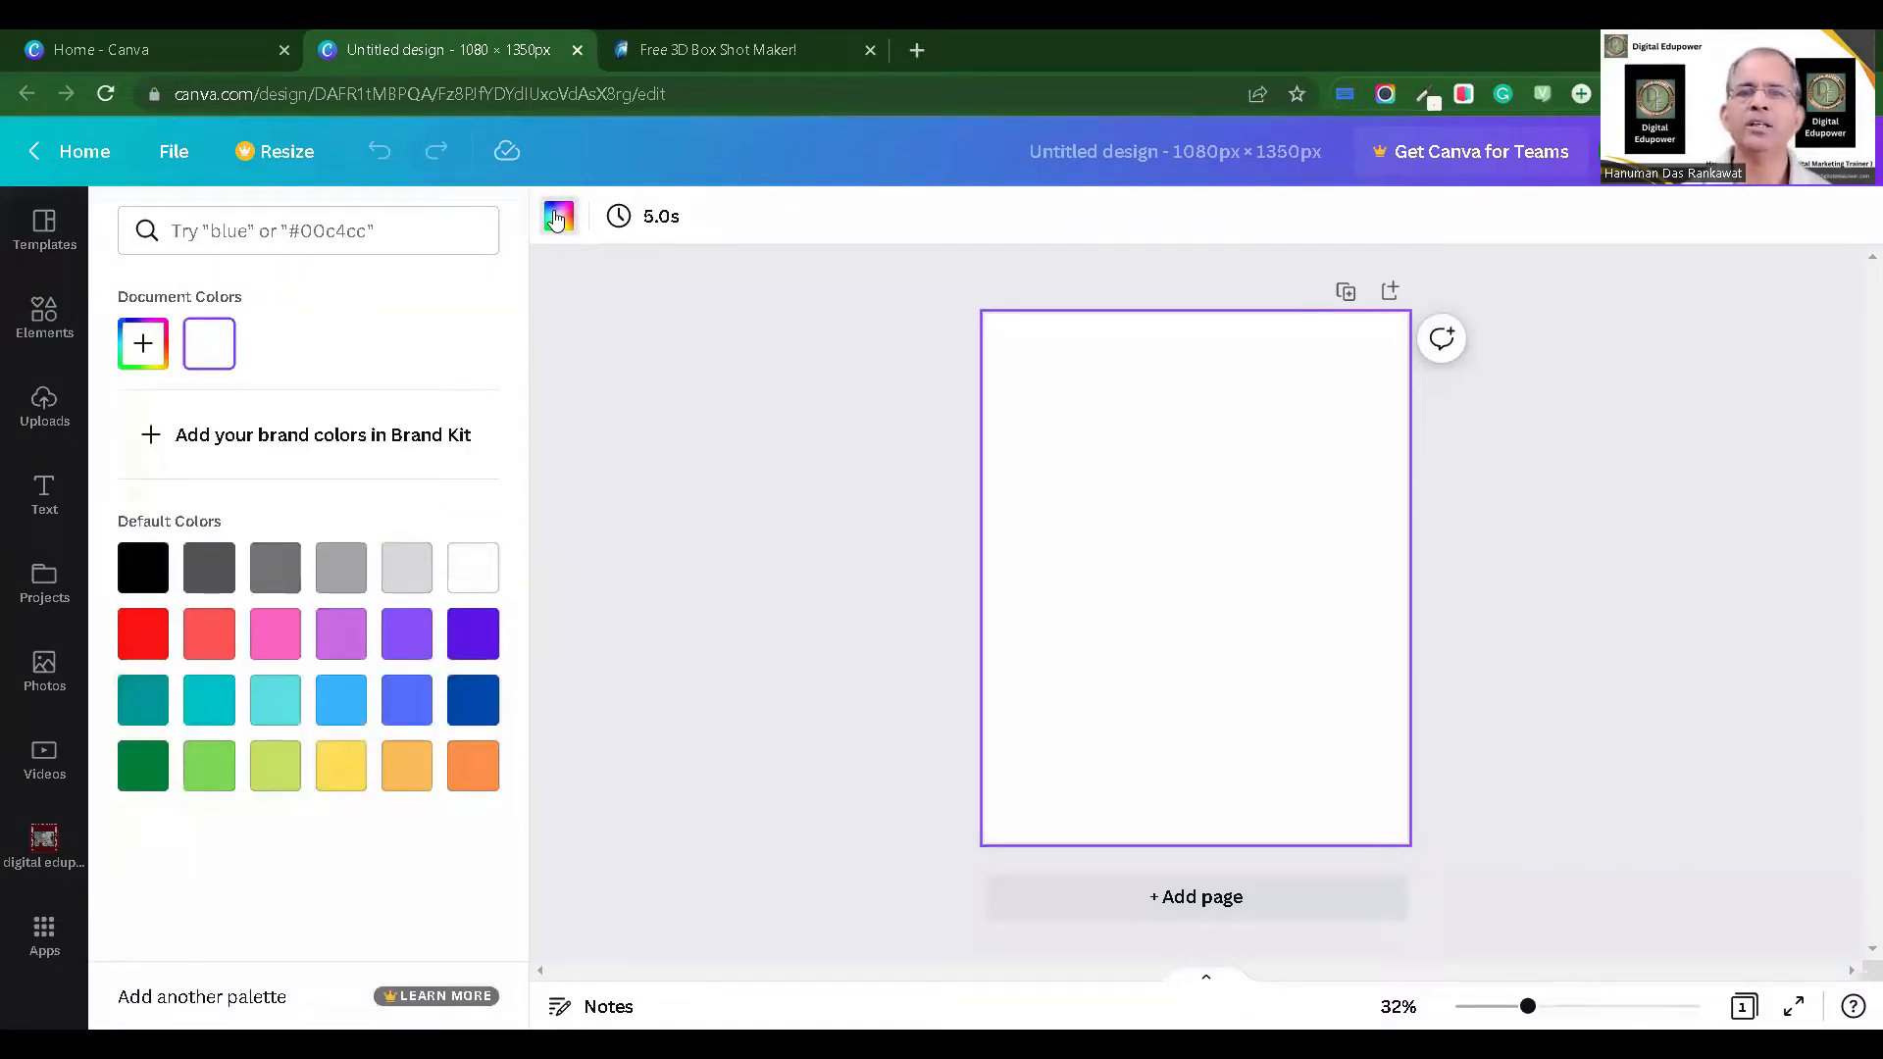
pyautogui.moveTo(407, 260)
pyautogui.mouseDown()
pyautogui.moveTo(144, 303)
pyautogui.moveTo(152, 323)
pyautogui.mouseUp()
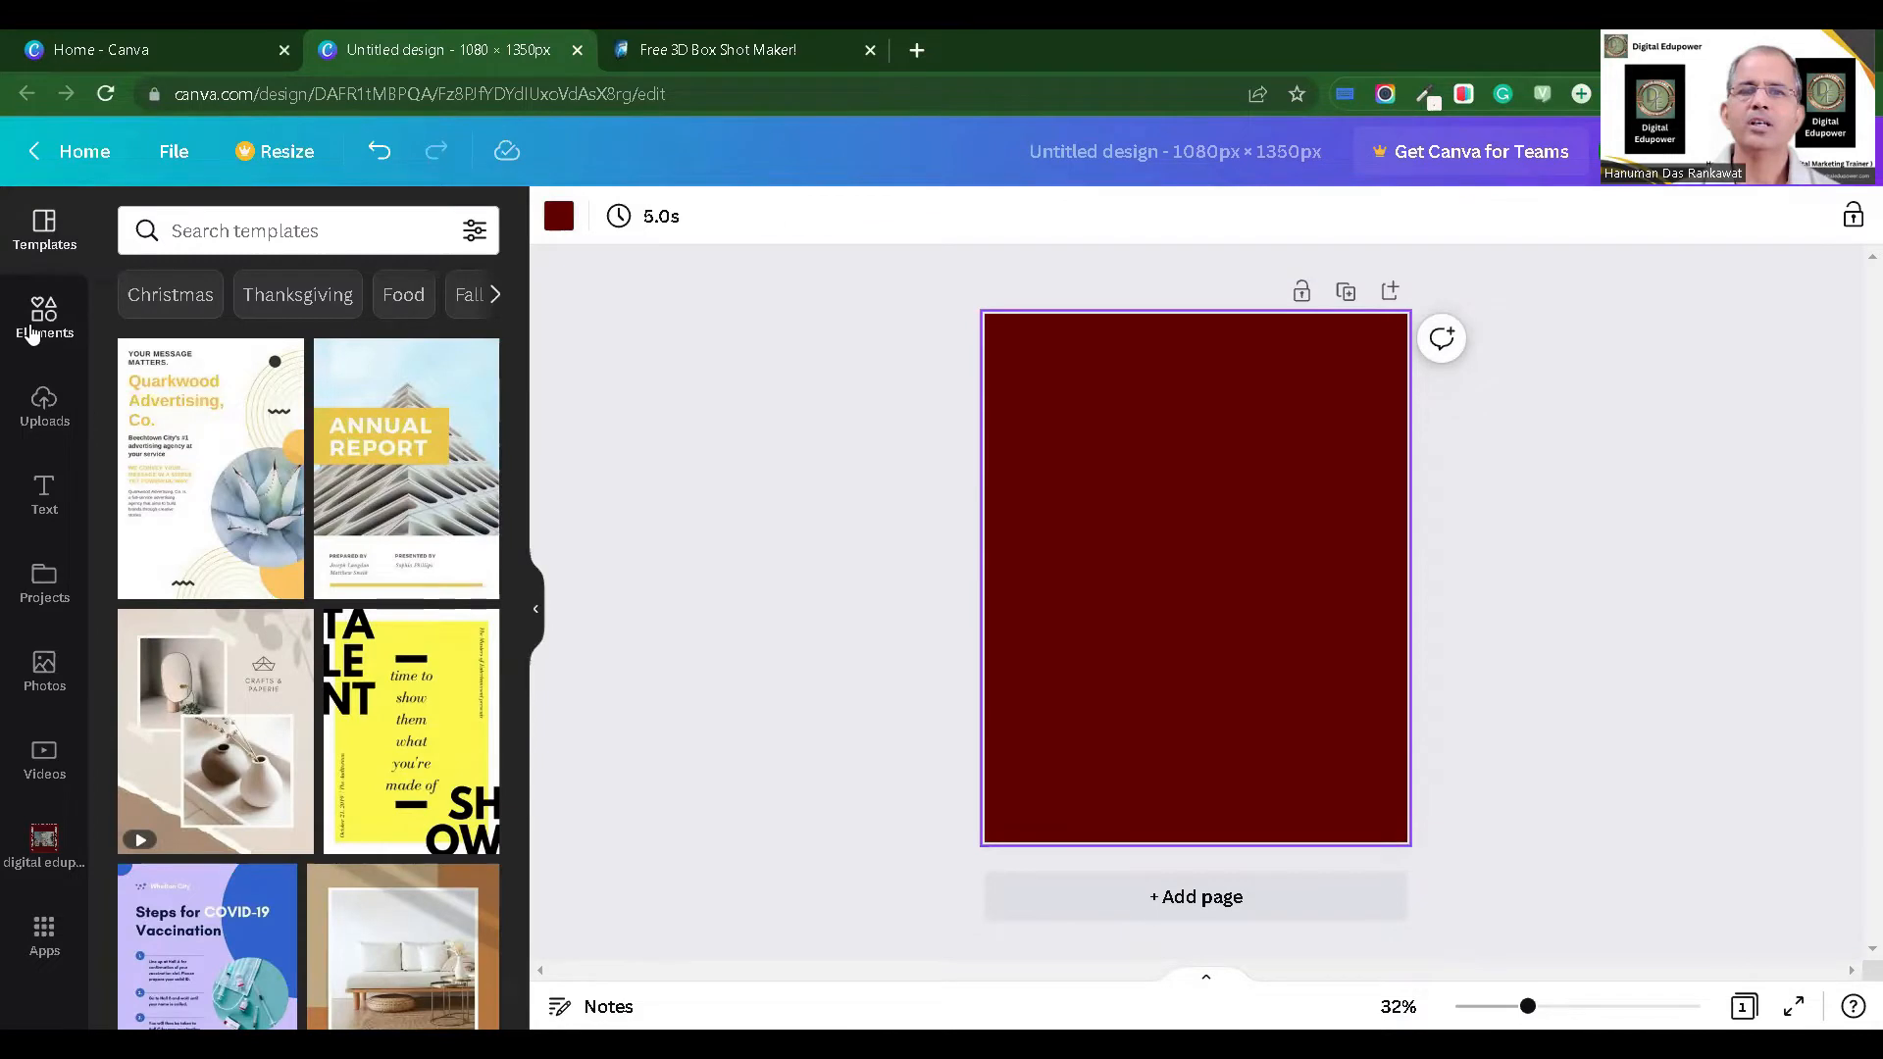
# Step: Add the title "Youtube Mastery" centred near the page's upper edge, in bold and enlarged to font size 77.5
pyautogui.click(43, 319)
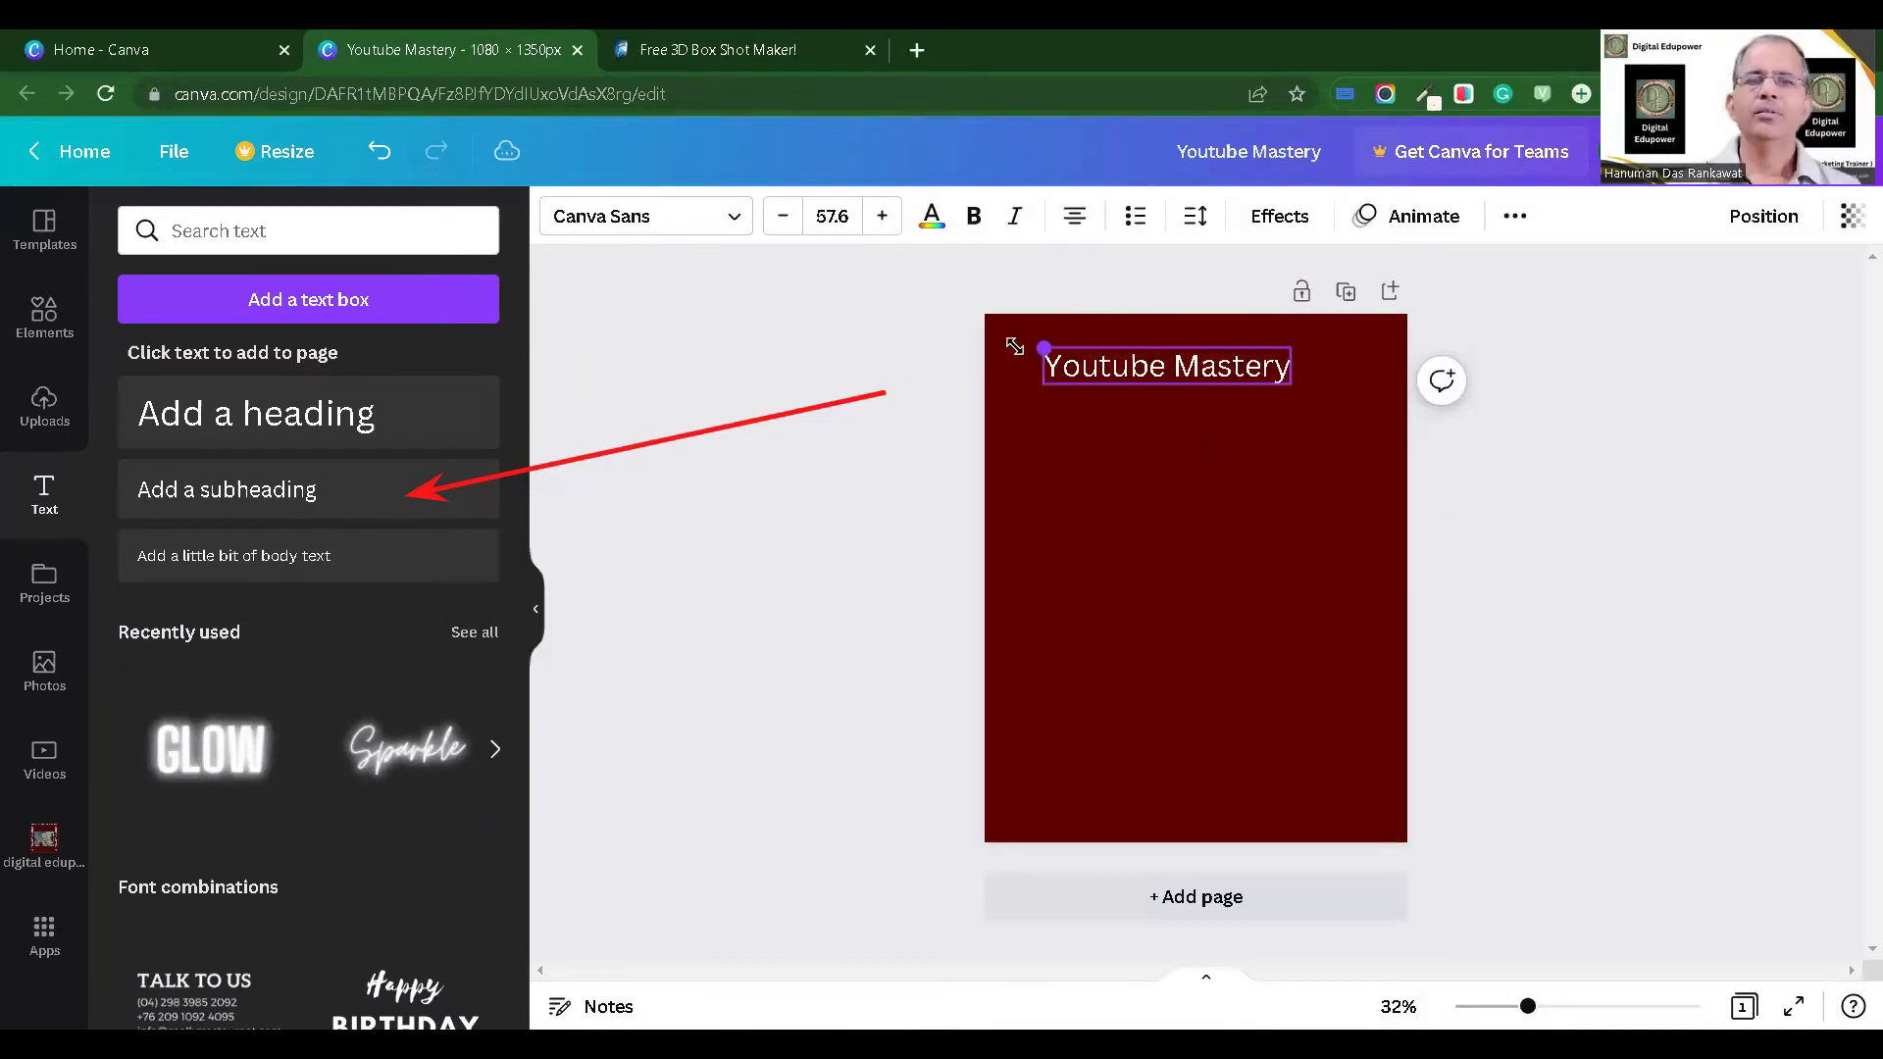
pyautogui.moveTo(1042, 385); pyautogui.dragTo(1005, 384)
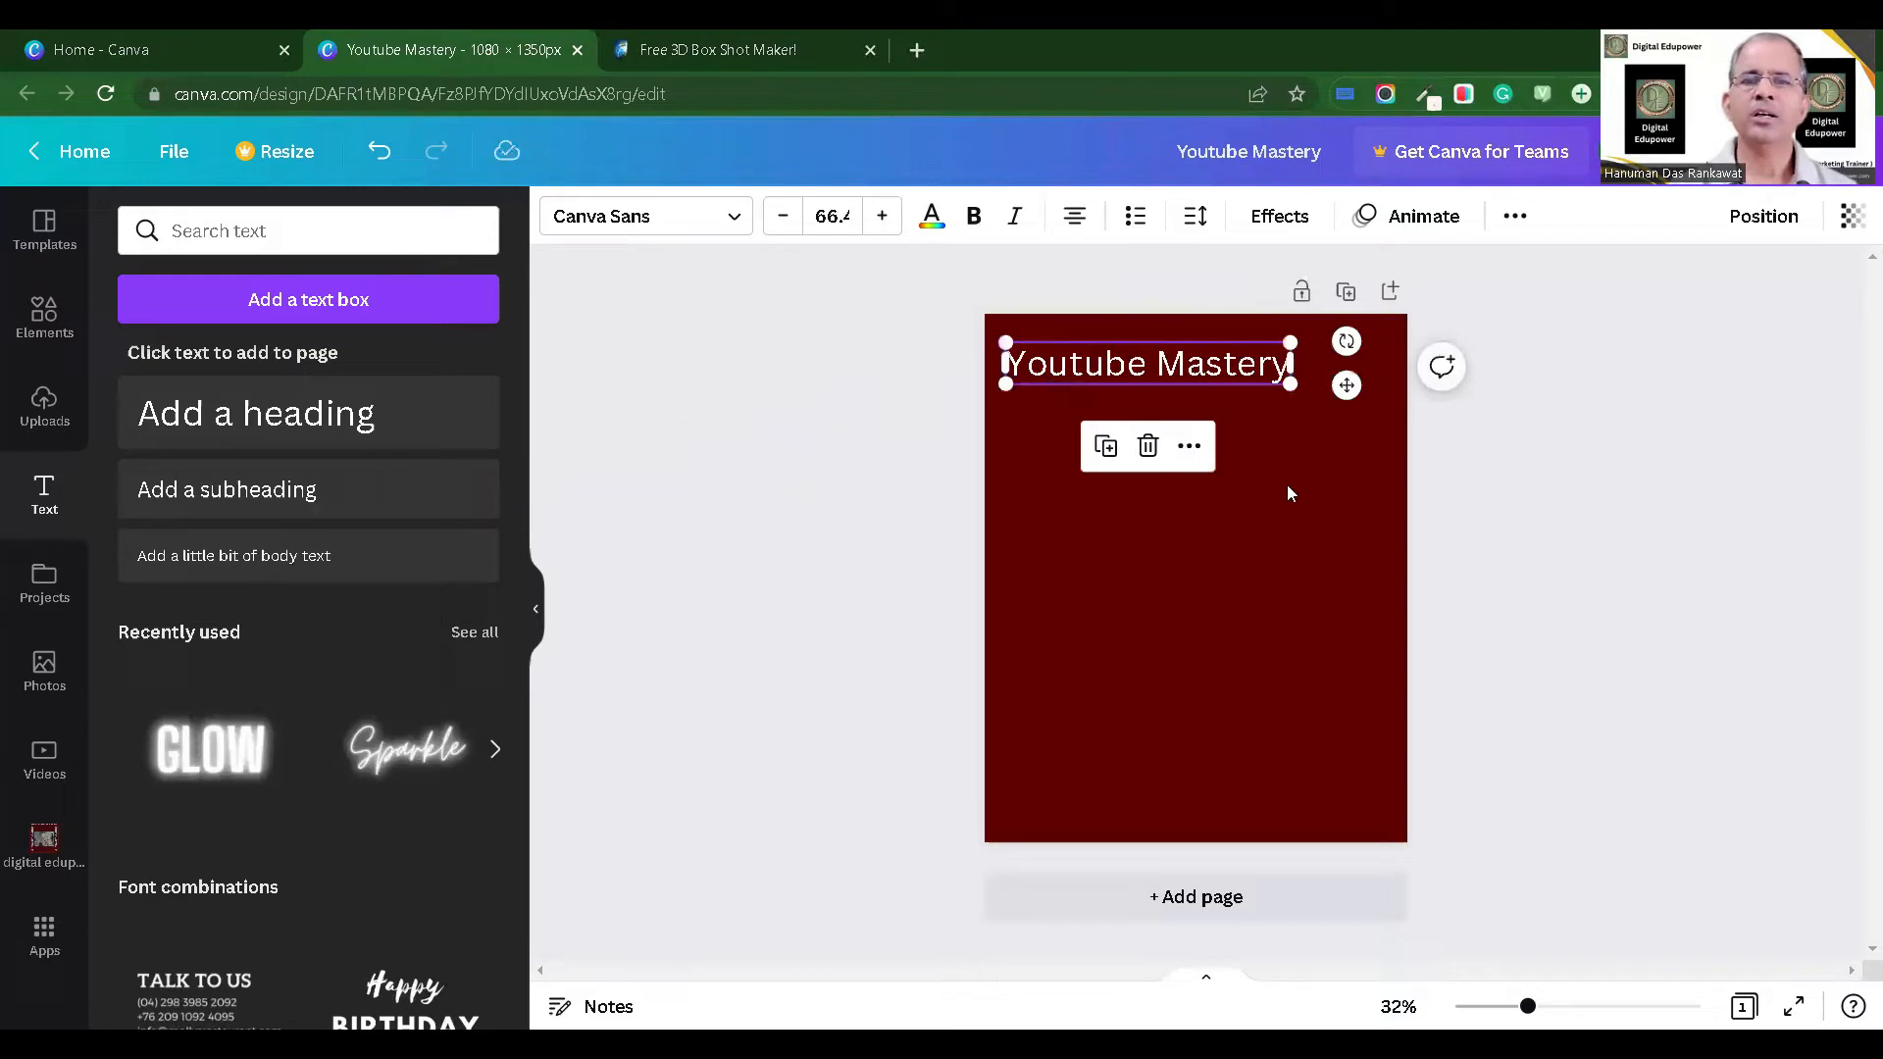
pyautogui.moveTo(1206, 348)
pyautogui.mouseDown()
pyautogui.moveTo(1238, 343)
pyautogui.moveTo(1238, 361)
pyautogui.mouseUp()
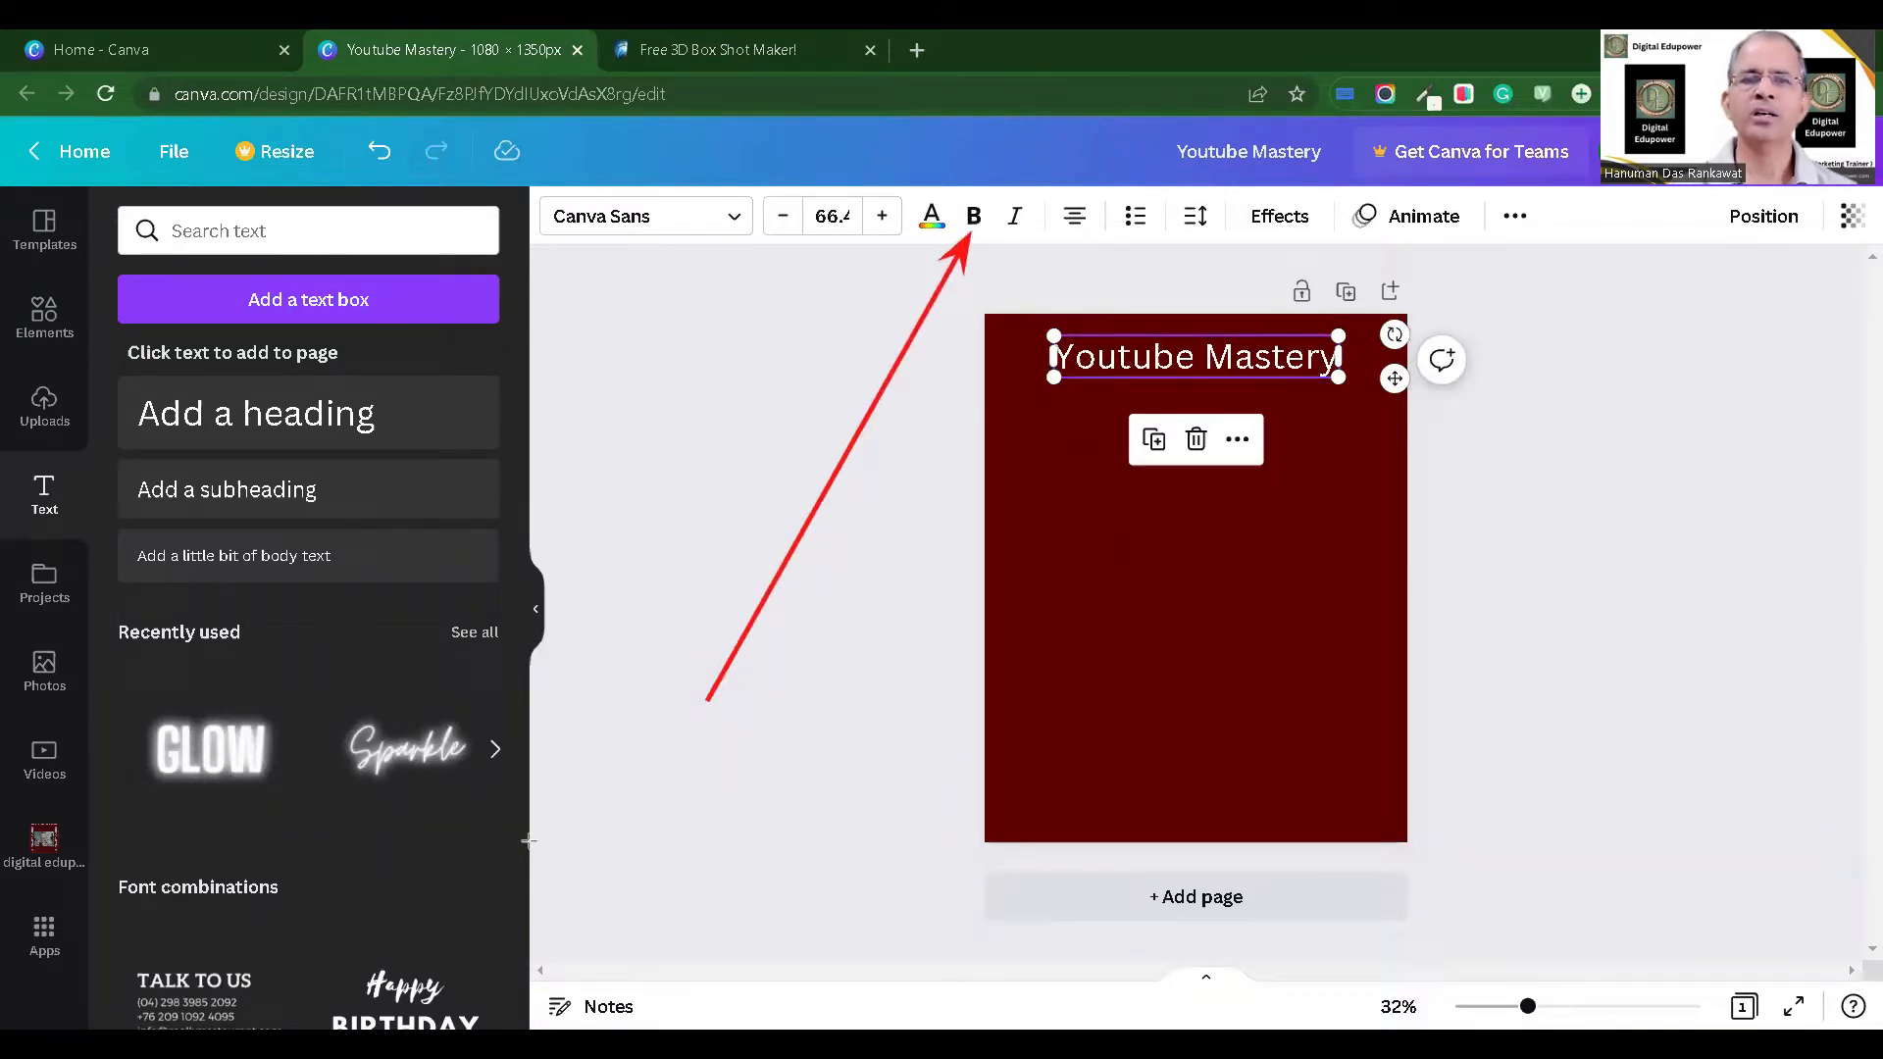
pyautogui.click(974, 219)
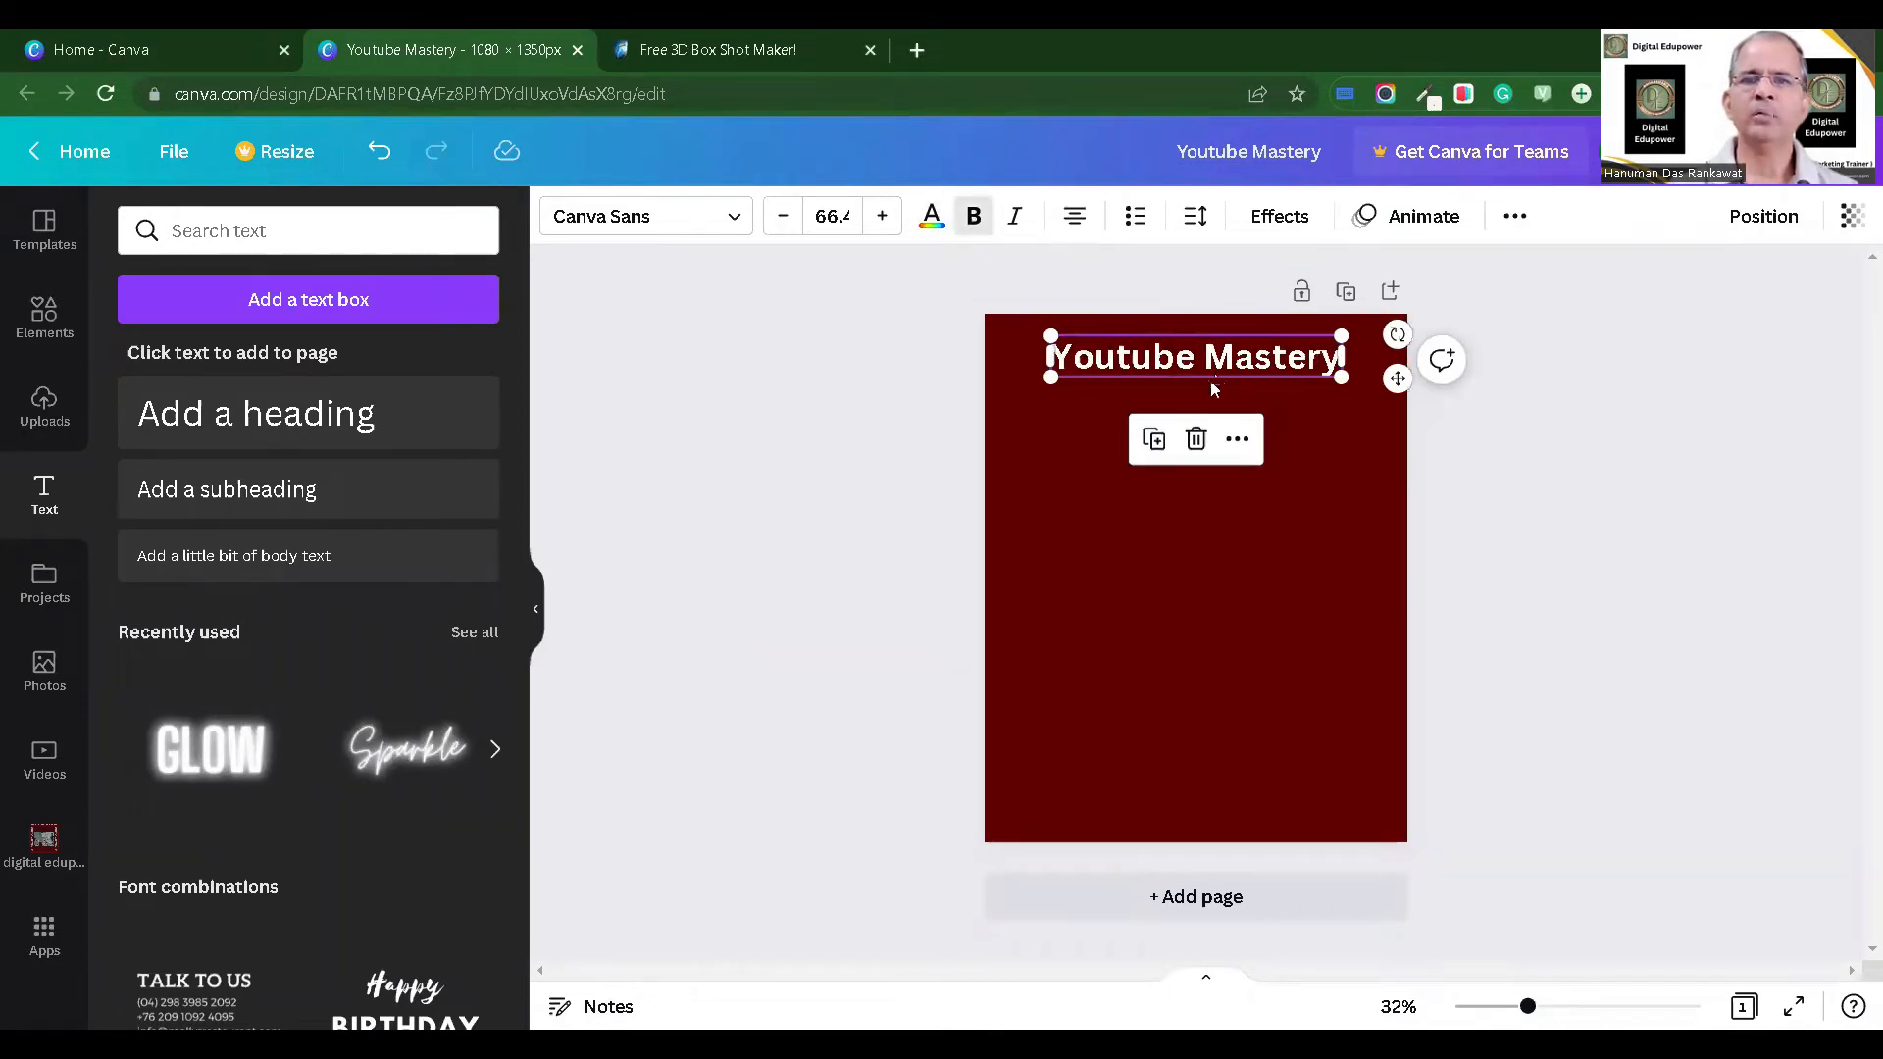
pyautogui.moveTo(1193, 361)
pyautogui.mouseDown()
pyautogui.moveTo(1228, 361)
pyautogui.moveTo(1196, 358)
pyautogui.mouseUp()
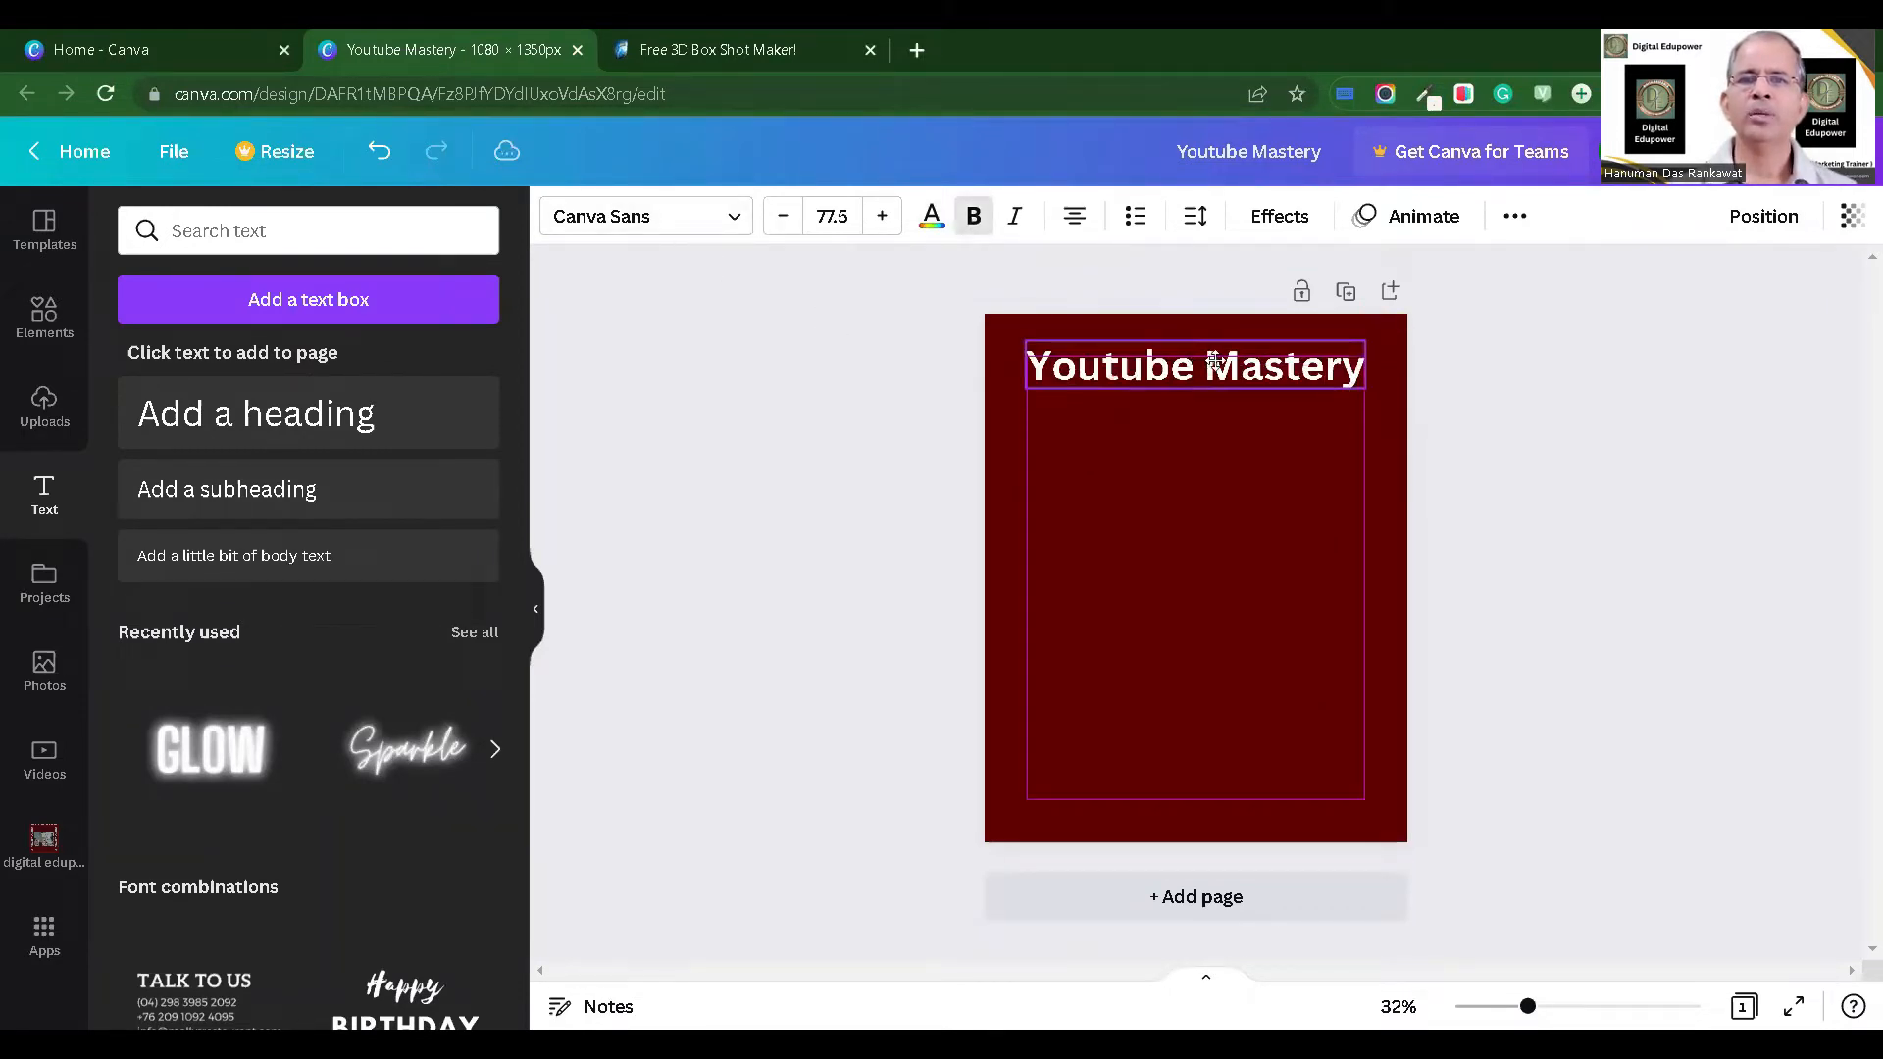
# Step: Copy the "Youtube Mastery" title and place rotated copies vertically along the page's left and right edges
pyautogui.rightClick(1135, 372)
pyautogui.click(1100, 508)
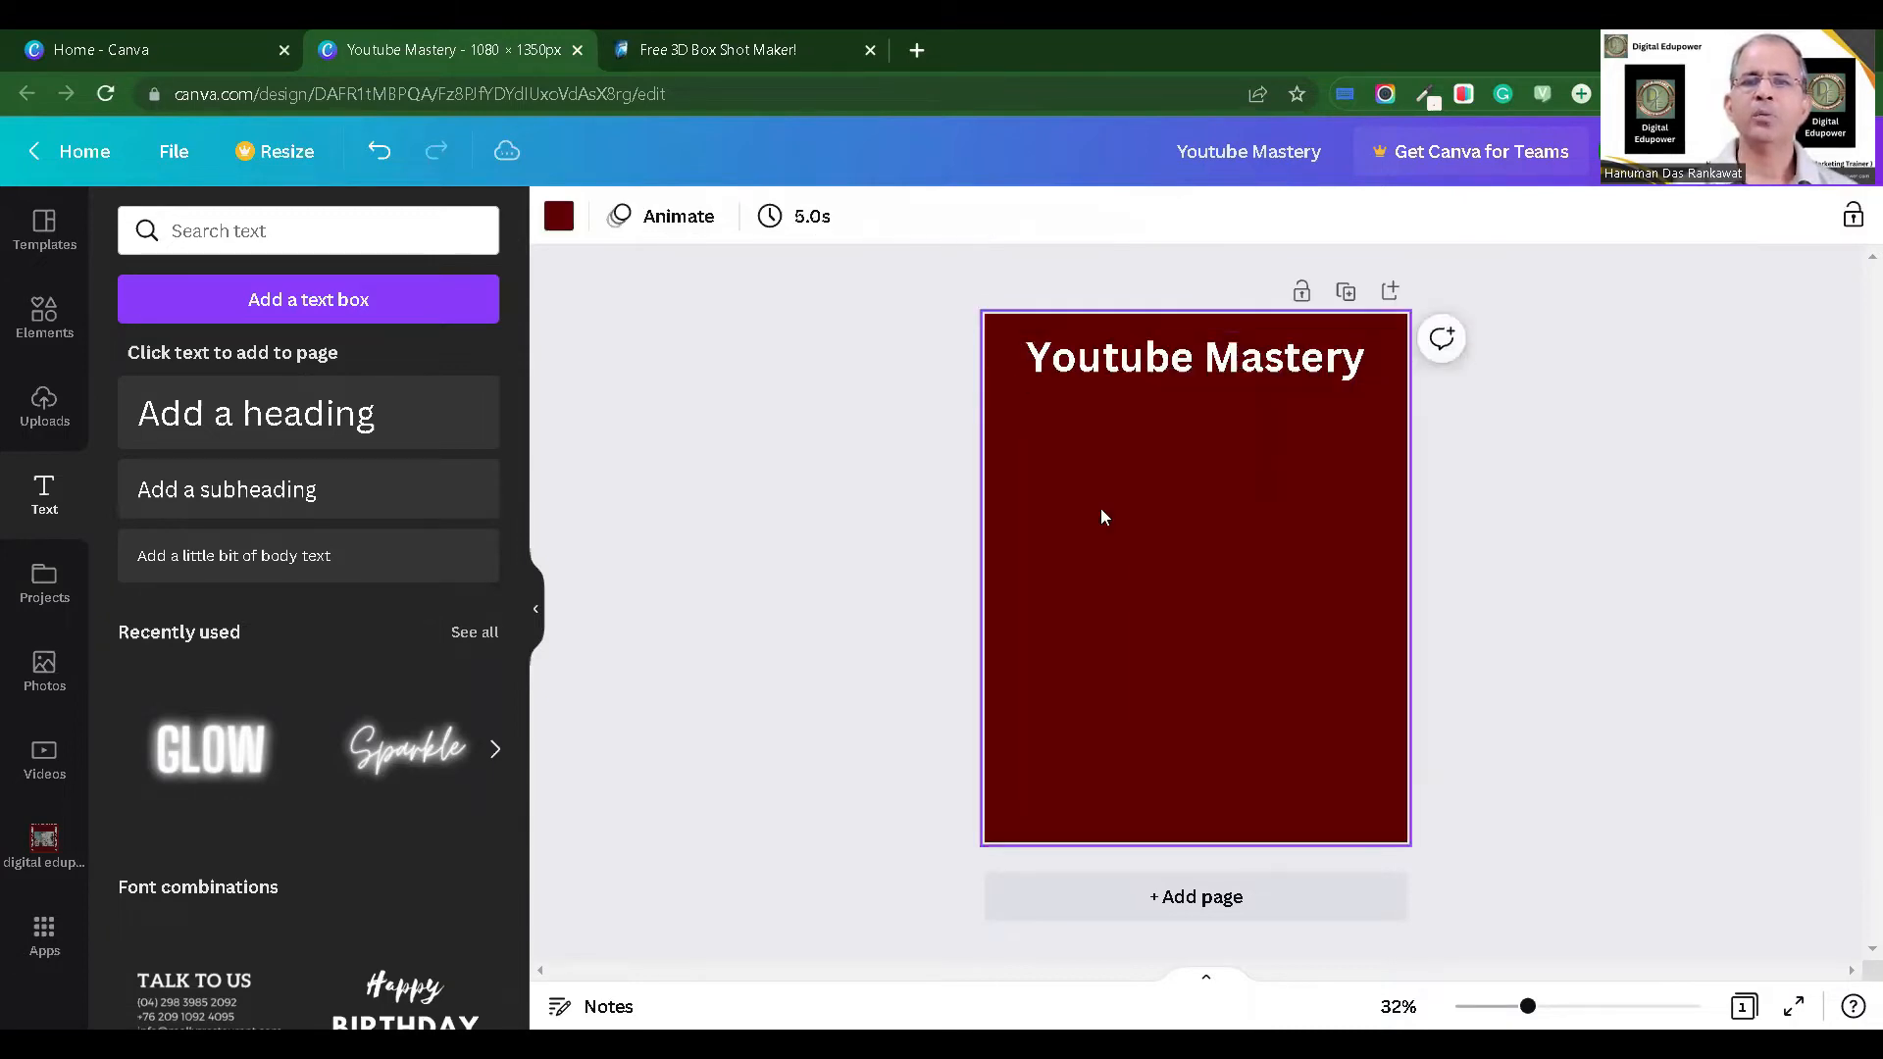
pyautogui.click(1164, 595)
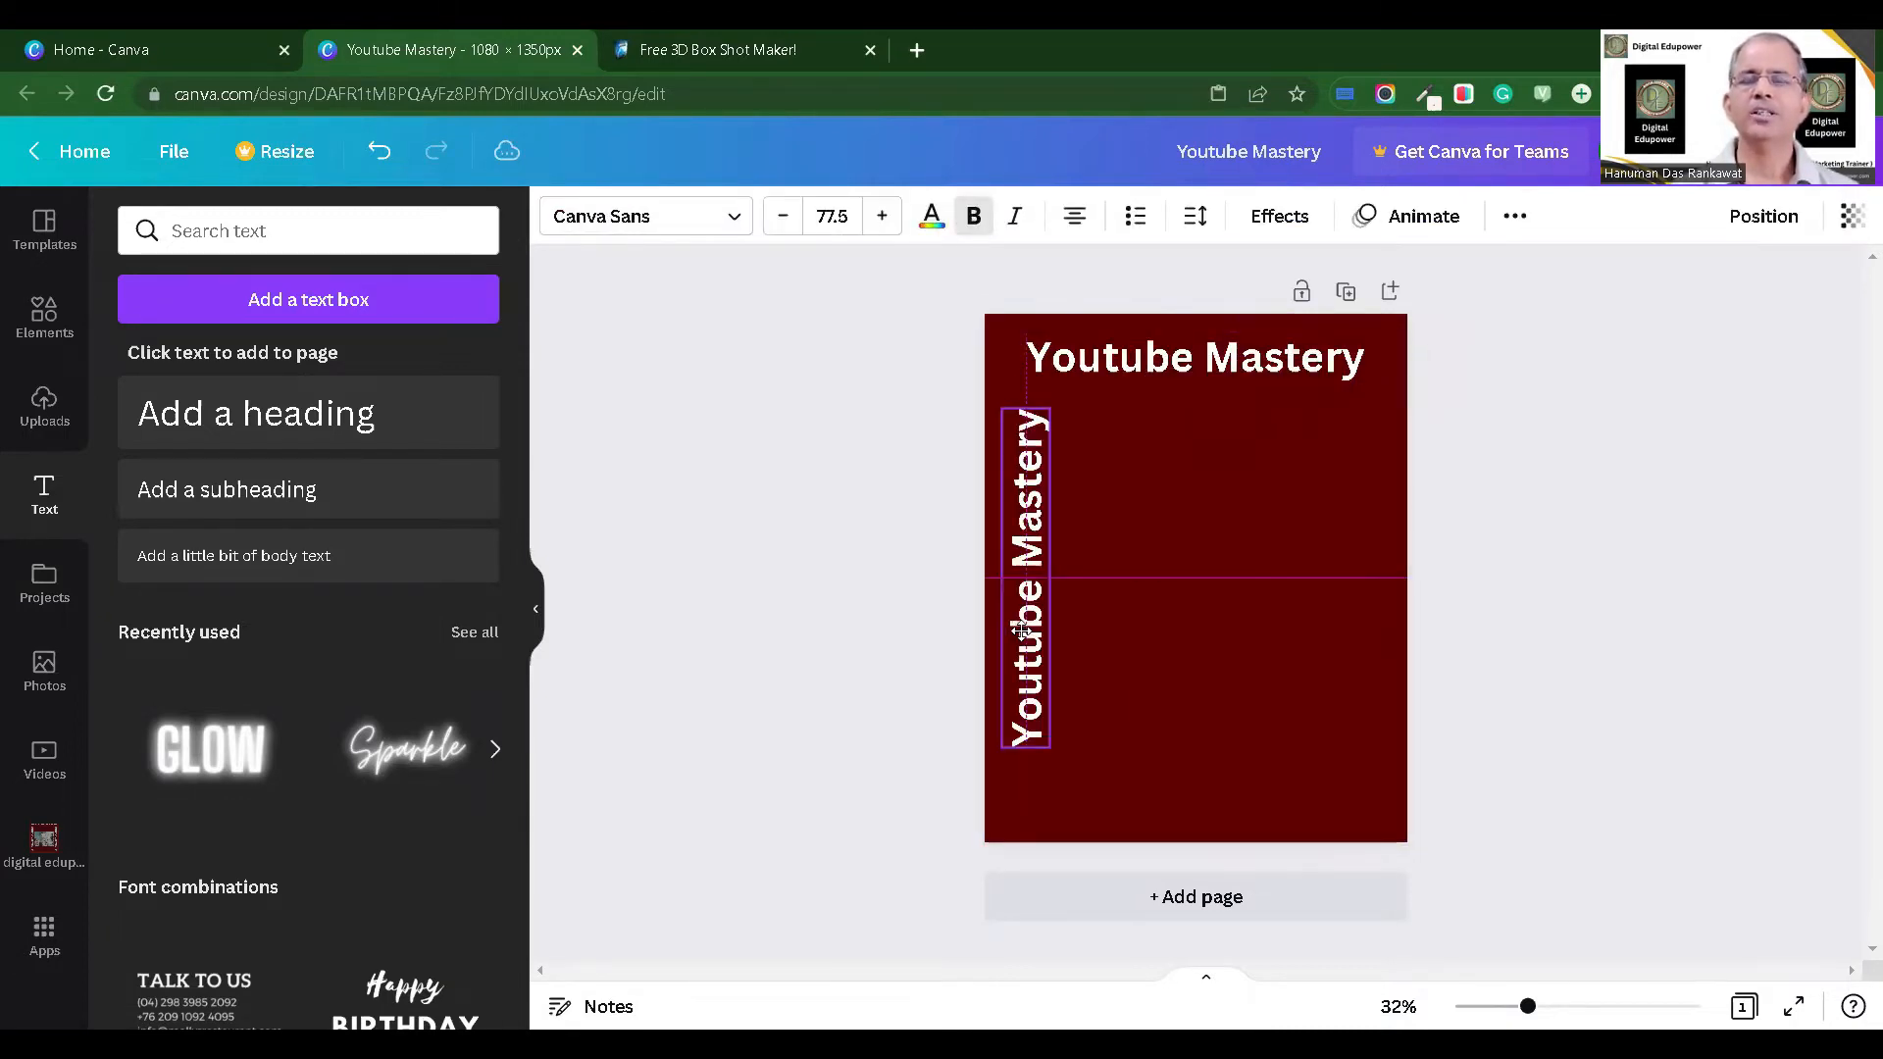
pyautogui.moveTo(1029, 631); pyautogui.dragTo(1022, 631)
pyautogui.click(1210, 490)
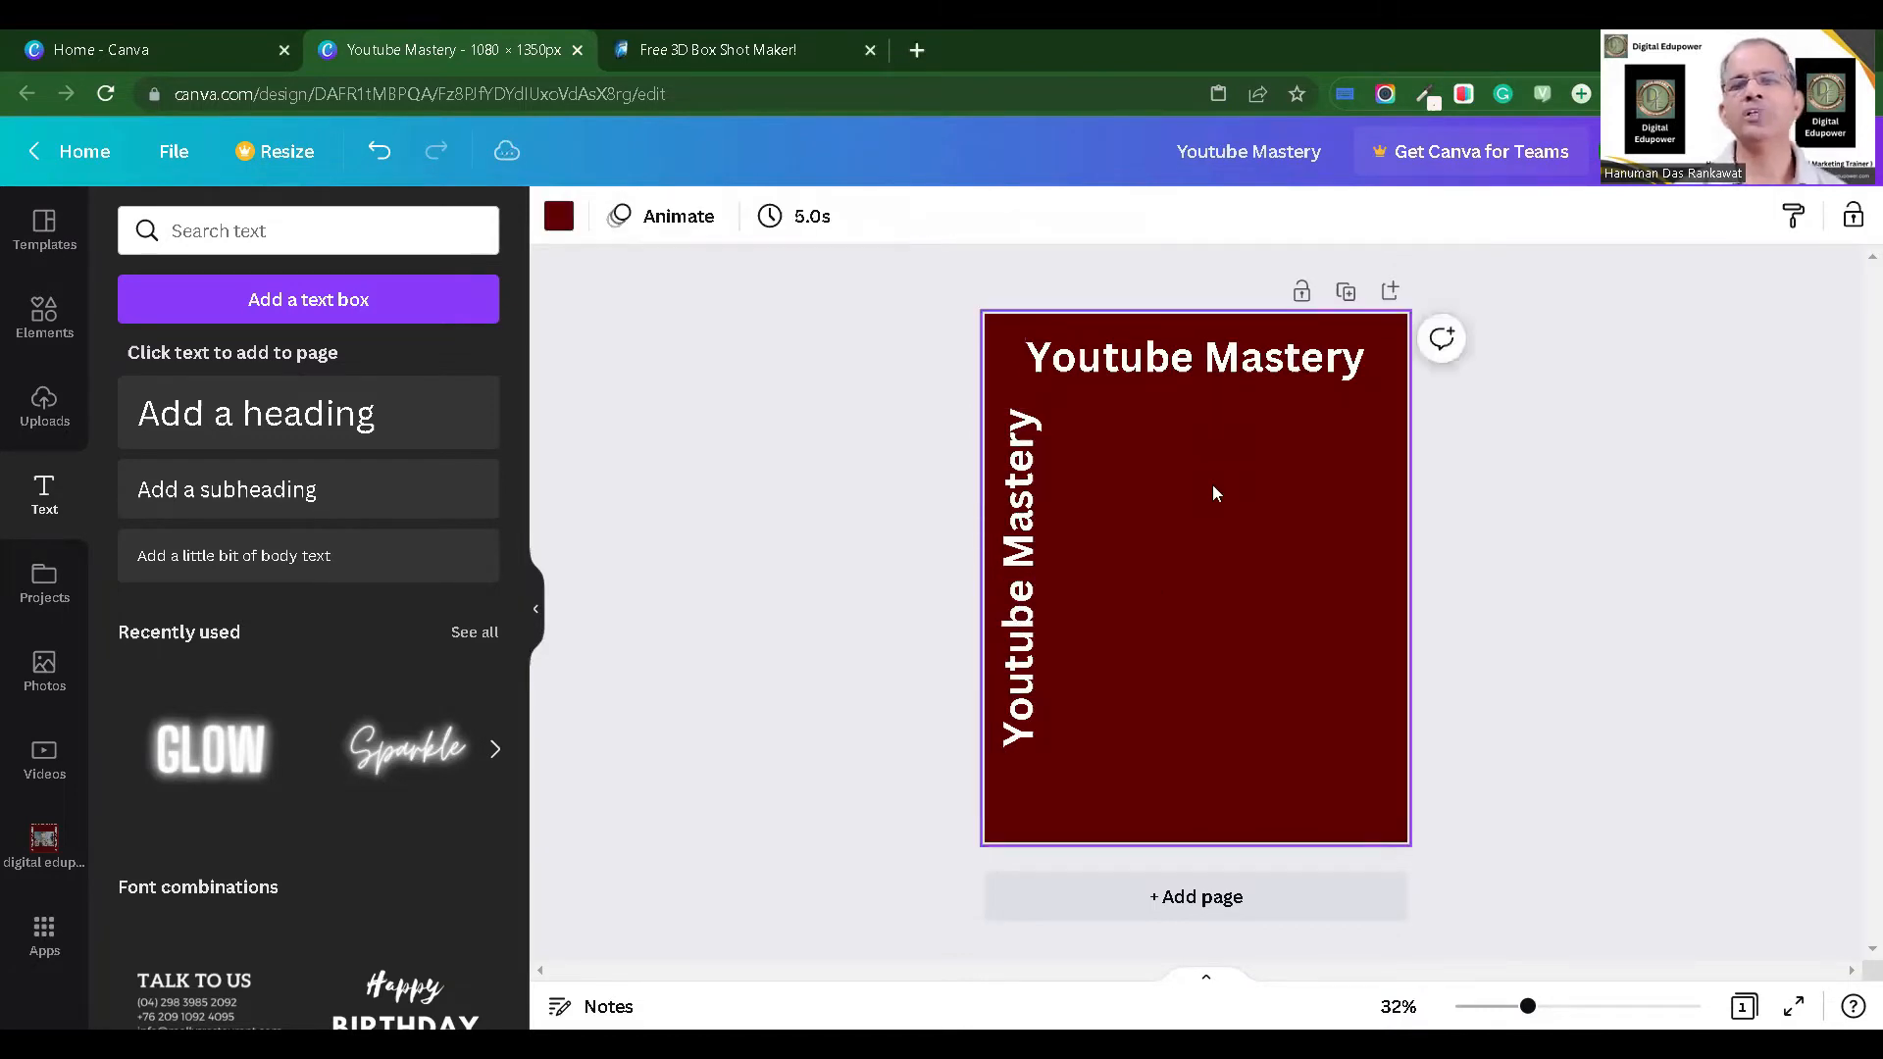
pyautogui.click(1275, 564)
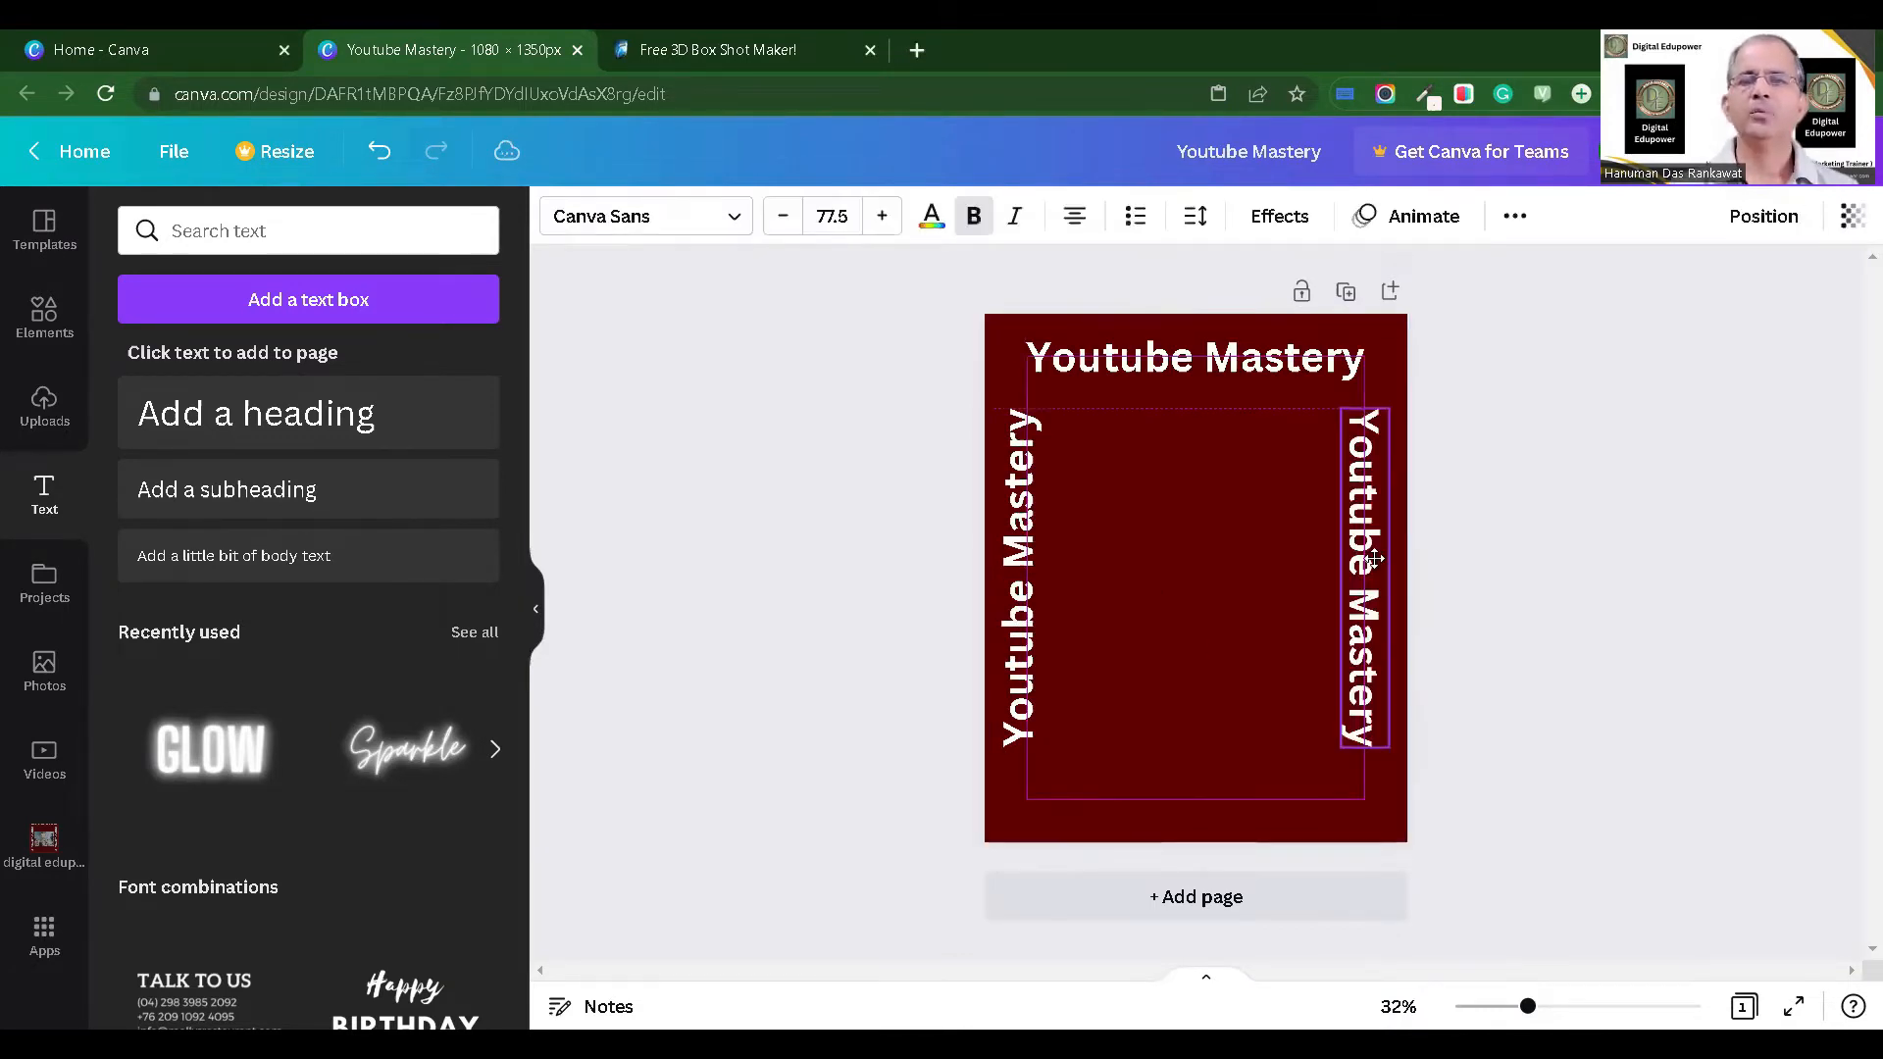
pyautogui.click(1202, 602)
# Step: Paste another horizontal "Youtube Mastery" copy and position it along the page's lower edge
pyautogui.rightClick(1202, 589)
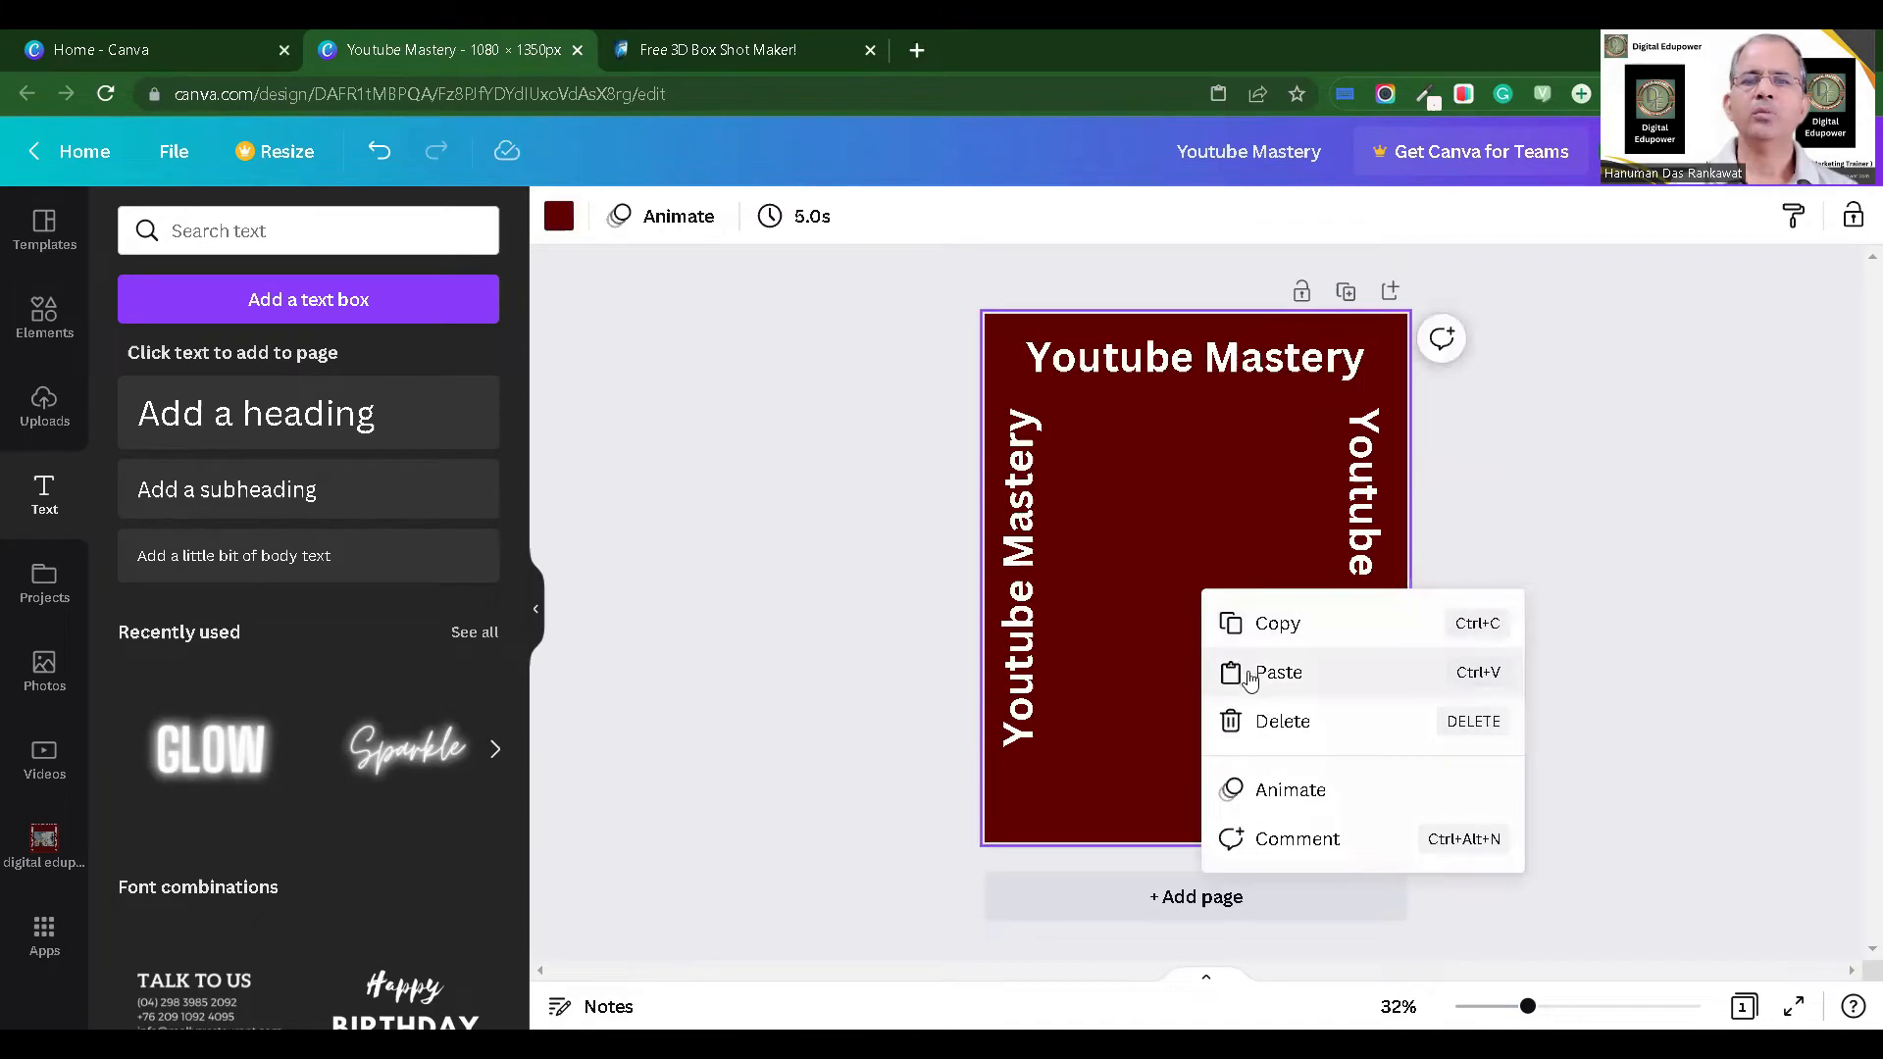
pyautogui.click(1249, 677)
pyautogui.moveTo(1233, 377); pyautogui.dragTo(1226, 799)
pyautogui.click(1544, 453)
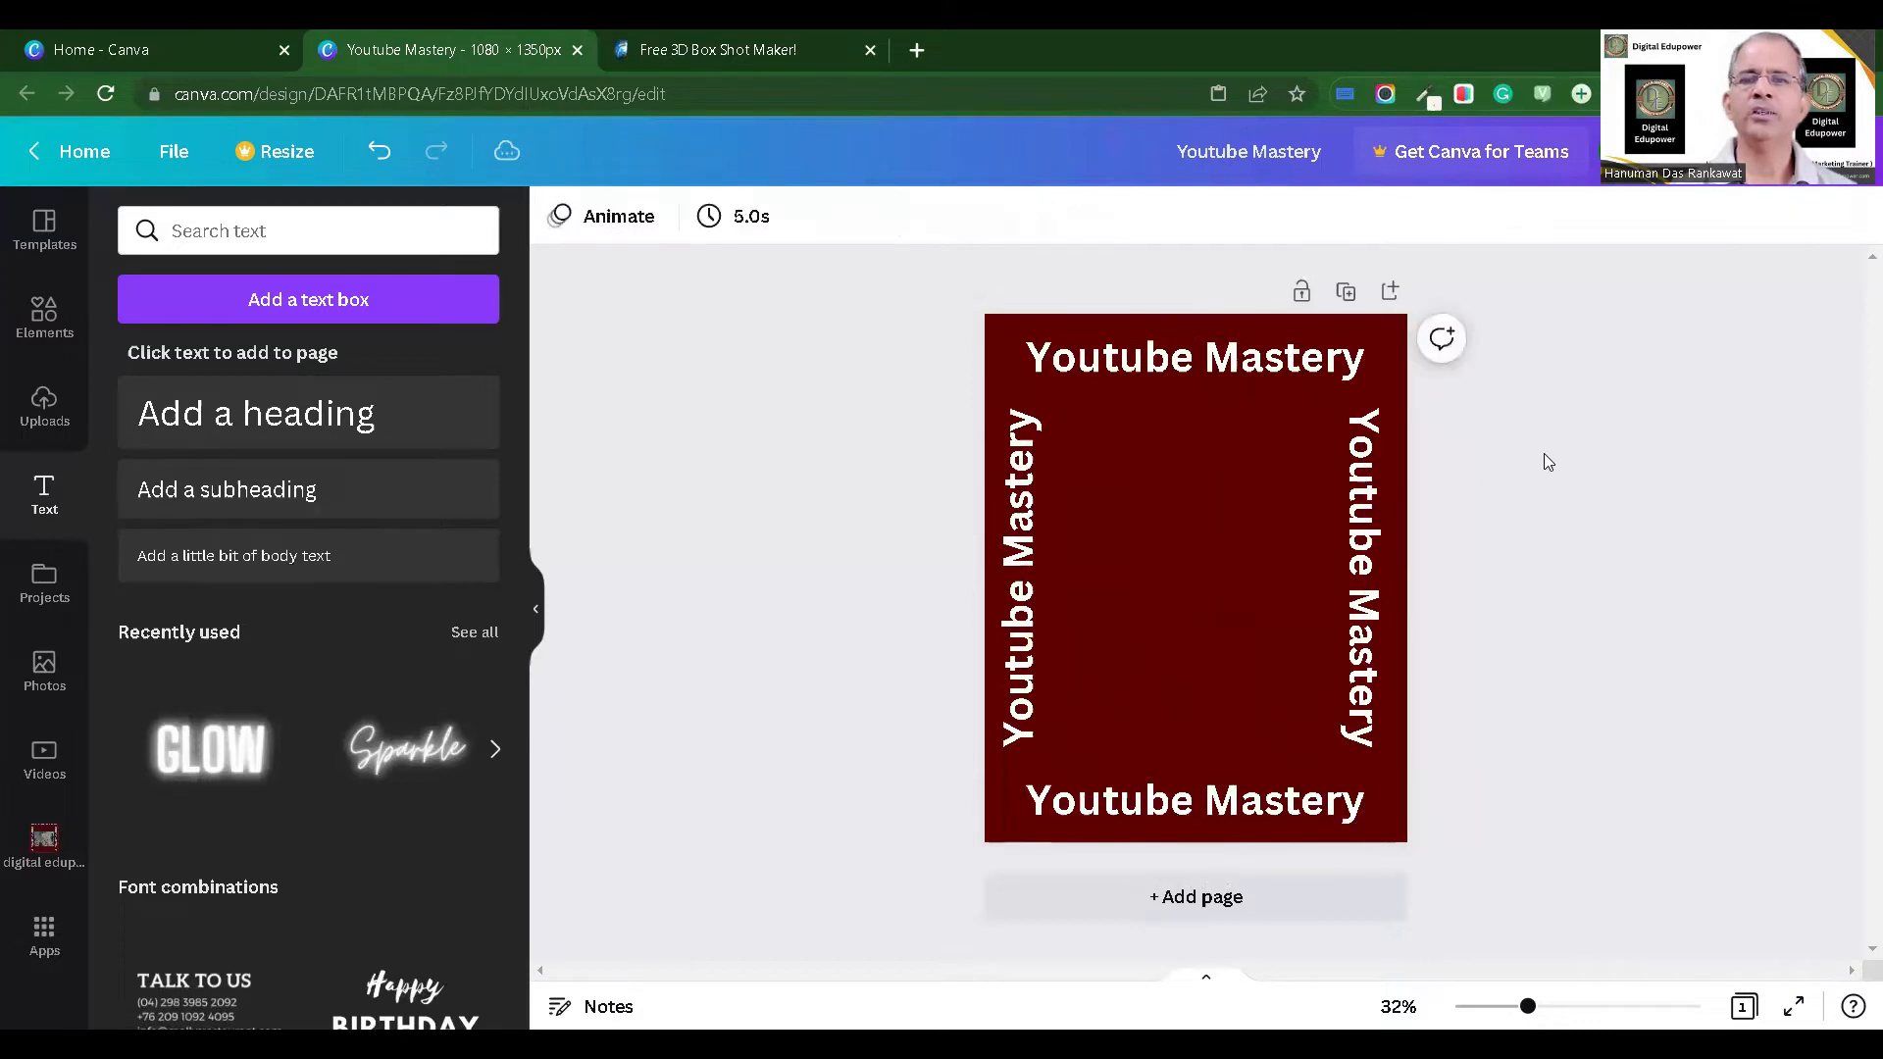
pyautogui.click(1183, 805)
pyautogui.moveTo(1183, 809); pyautogui.dragTo(1175, 809)
pyautogui.click(1469, 455)
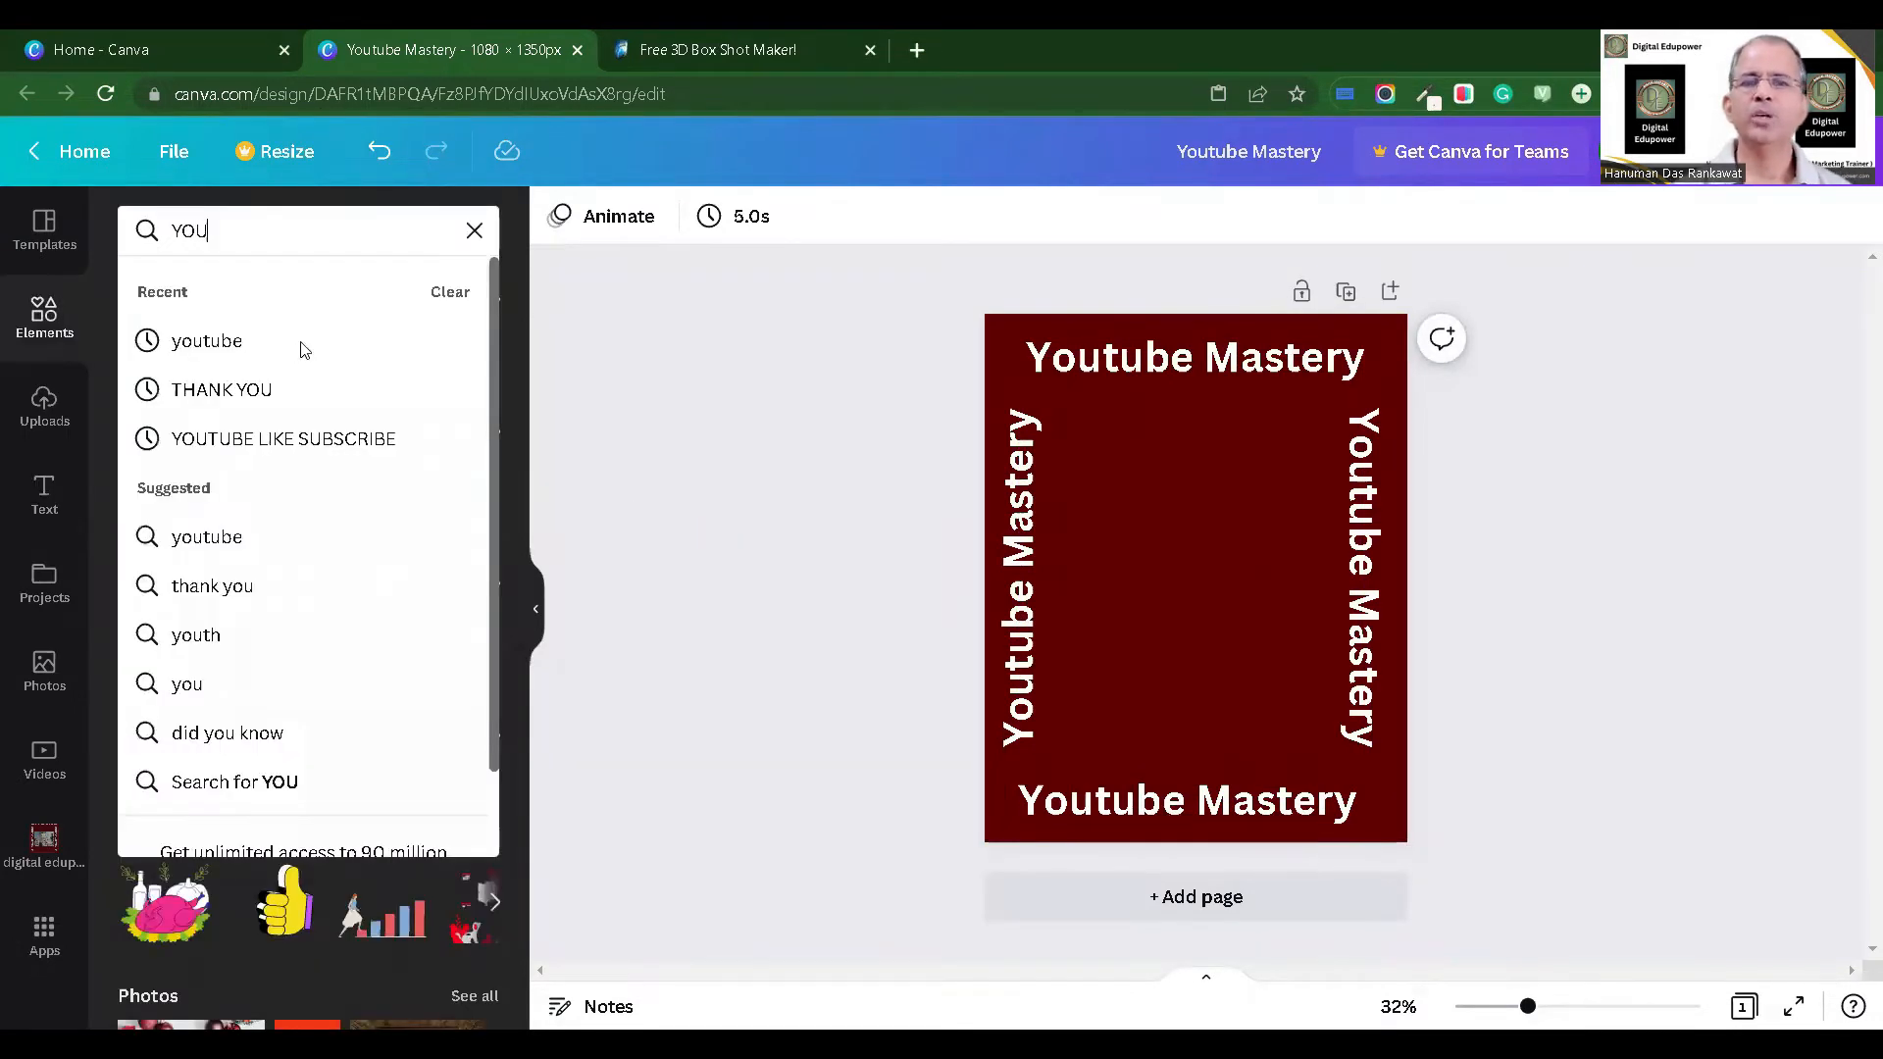
# Step: Search the elements for youtube and place the red play-button logo in the middle of the page
pyautogui.click(336, 444)
pyautogui.moveTo(182, 470); pyautogui.dragTo(1206, 589)
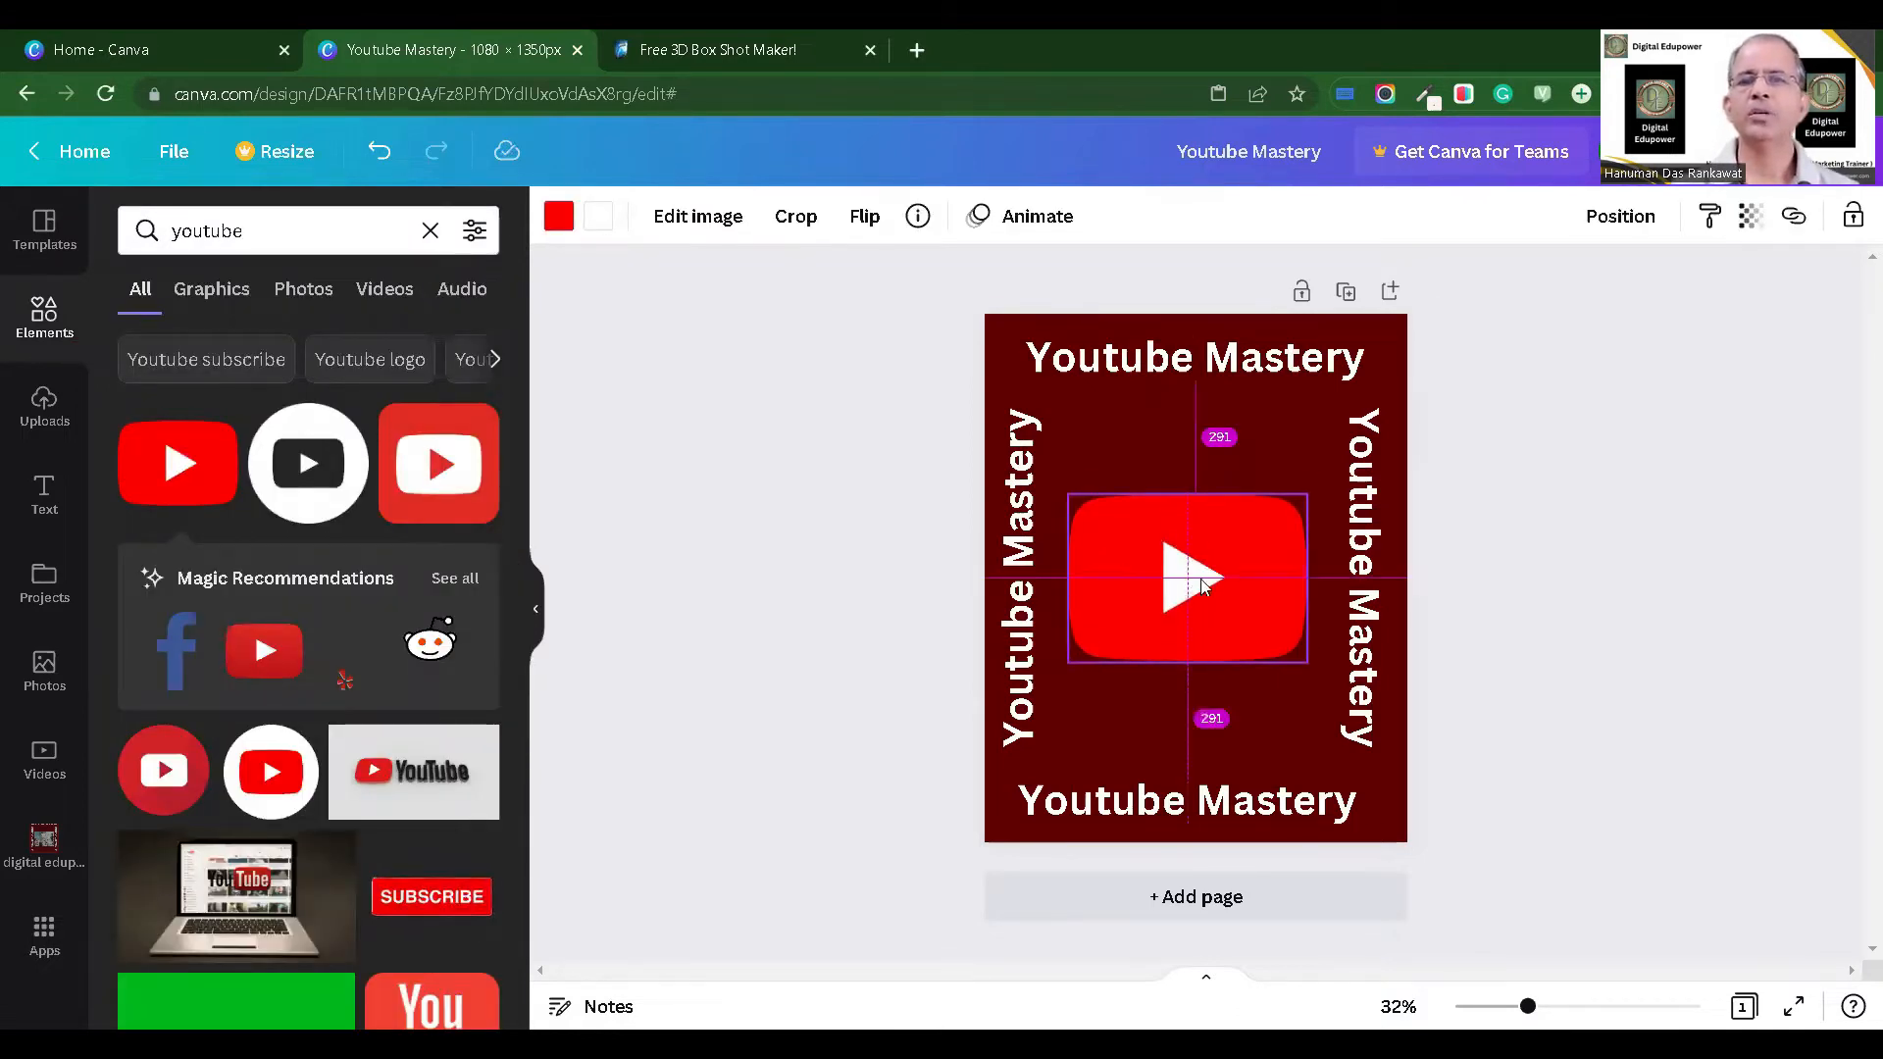
pyautogui.click(1570, 588)
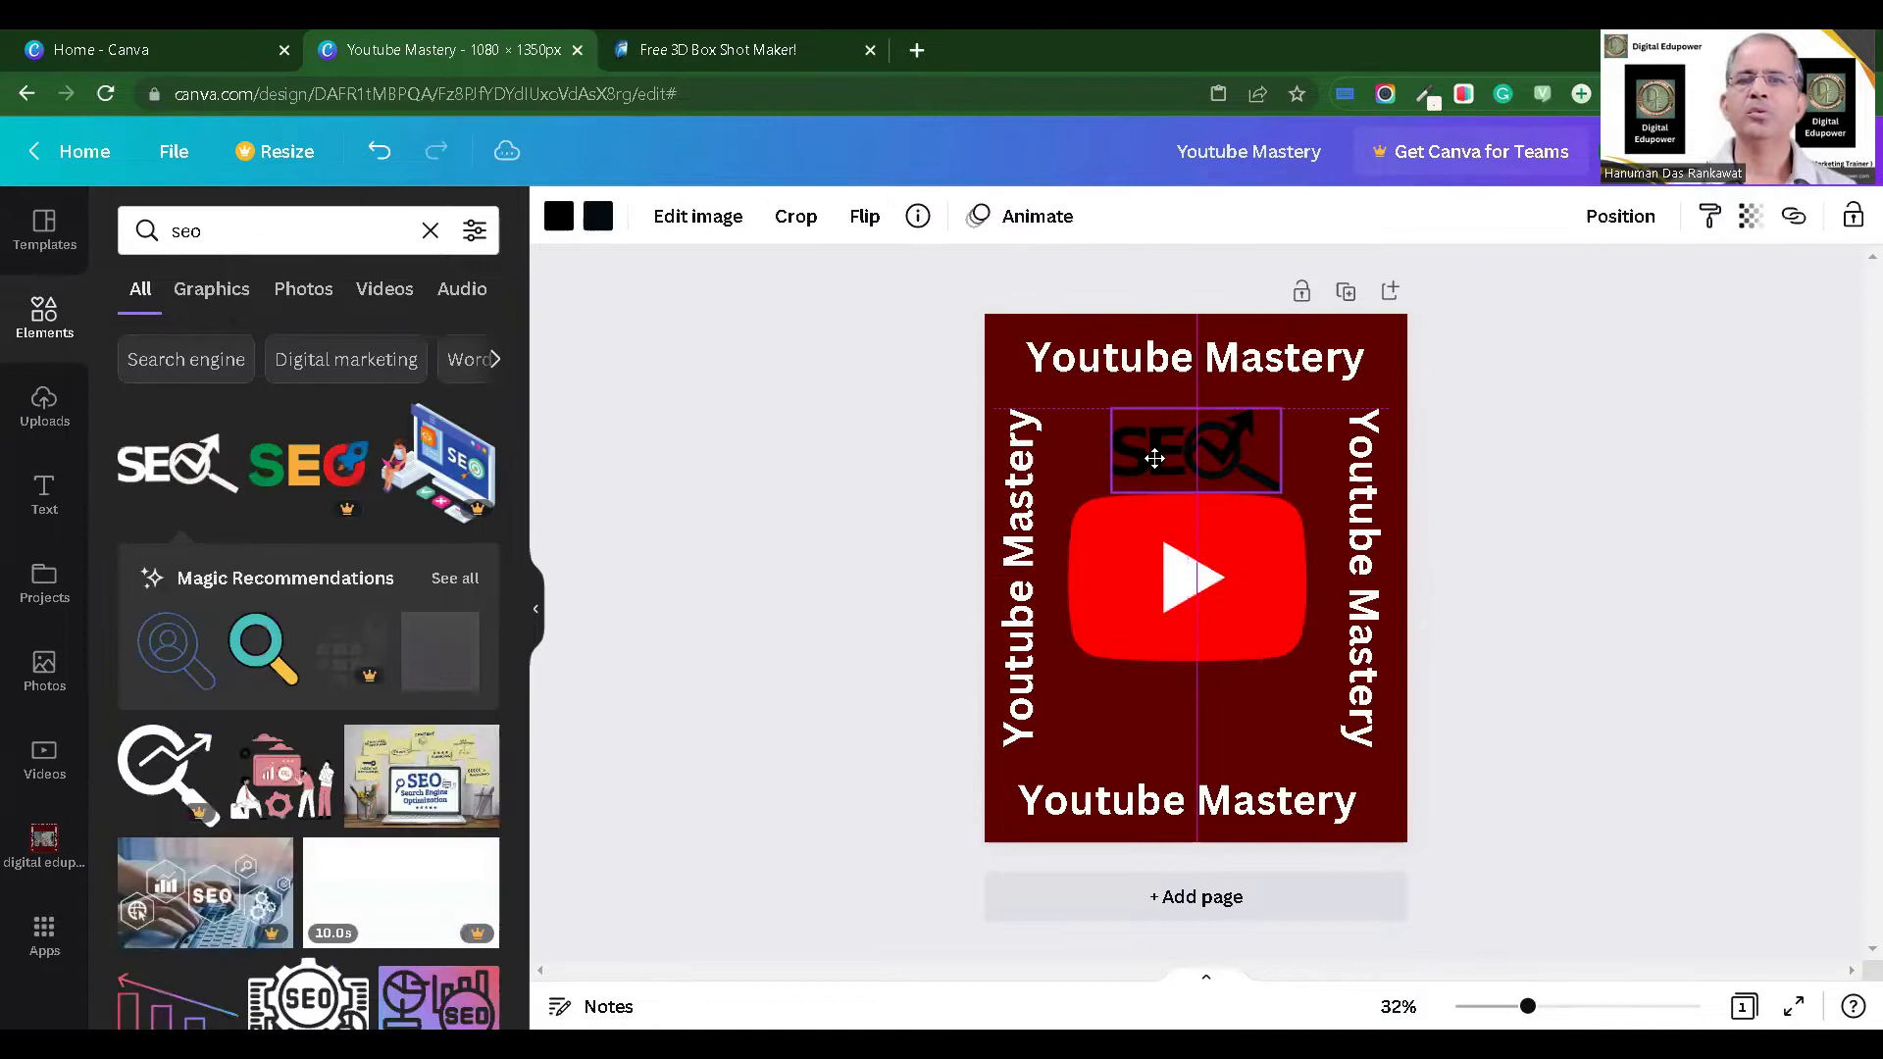
# Step: Place the SEO magnifier graphic from a "seo" element search above the YouTube logo and recolour both its colours white
pyautogui.moveTo(1154, 458); pyautogui.dragTo(1155, 459)
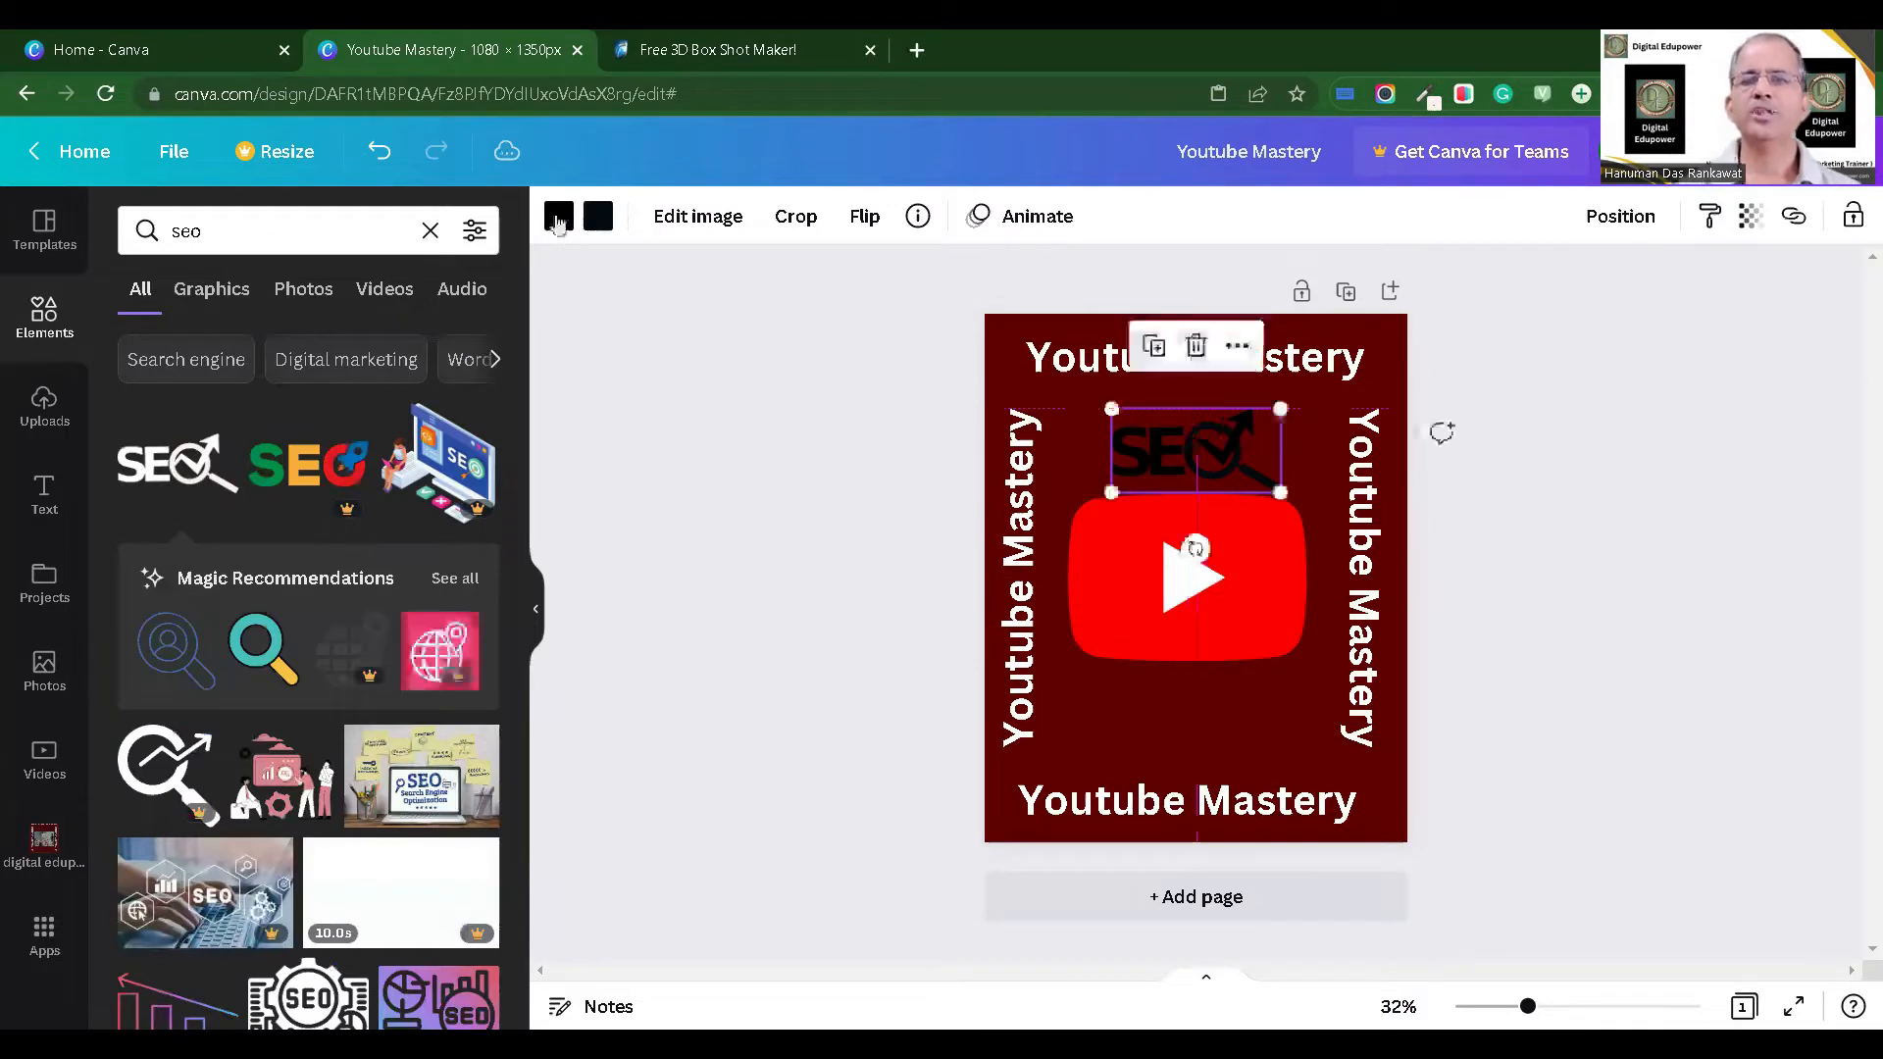
pyautogui.click(559, 218)
pyautogui.click(473, 345)
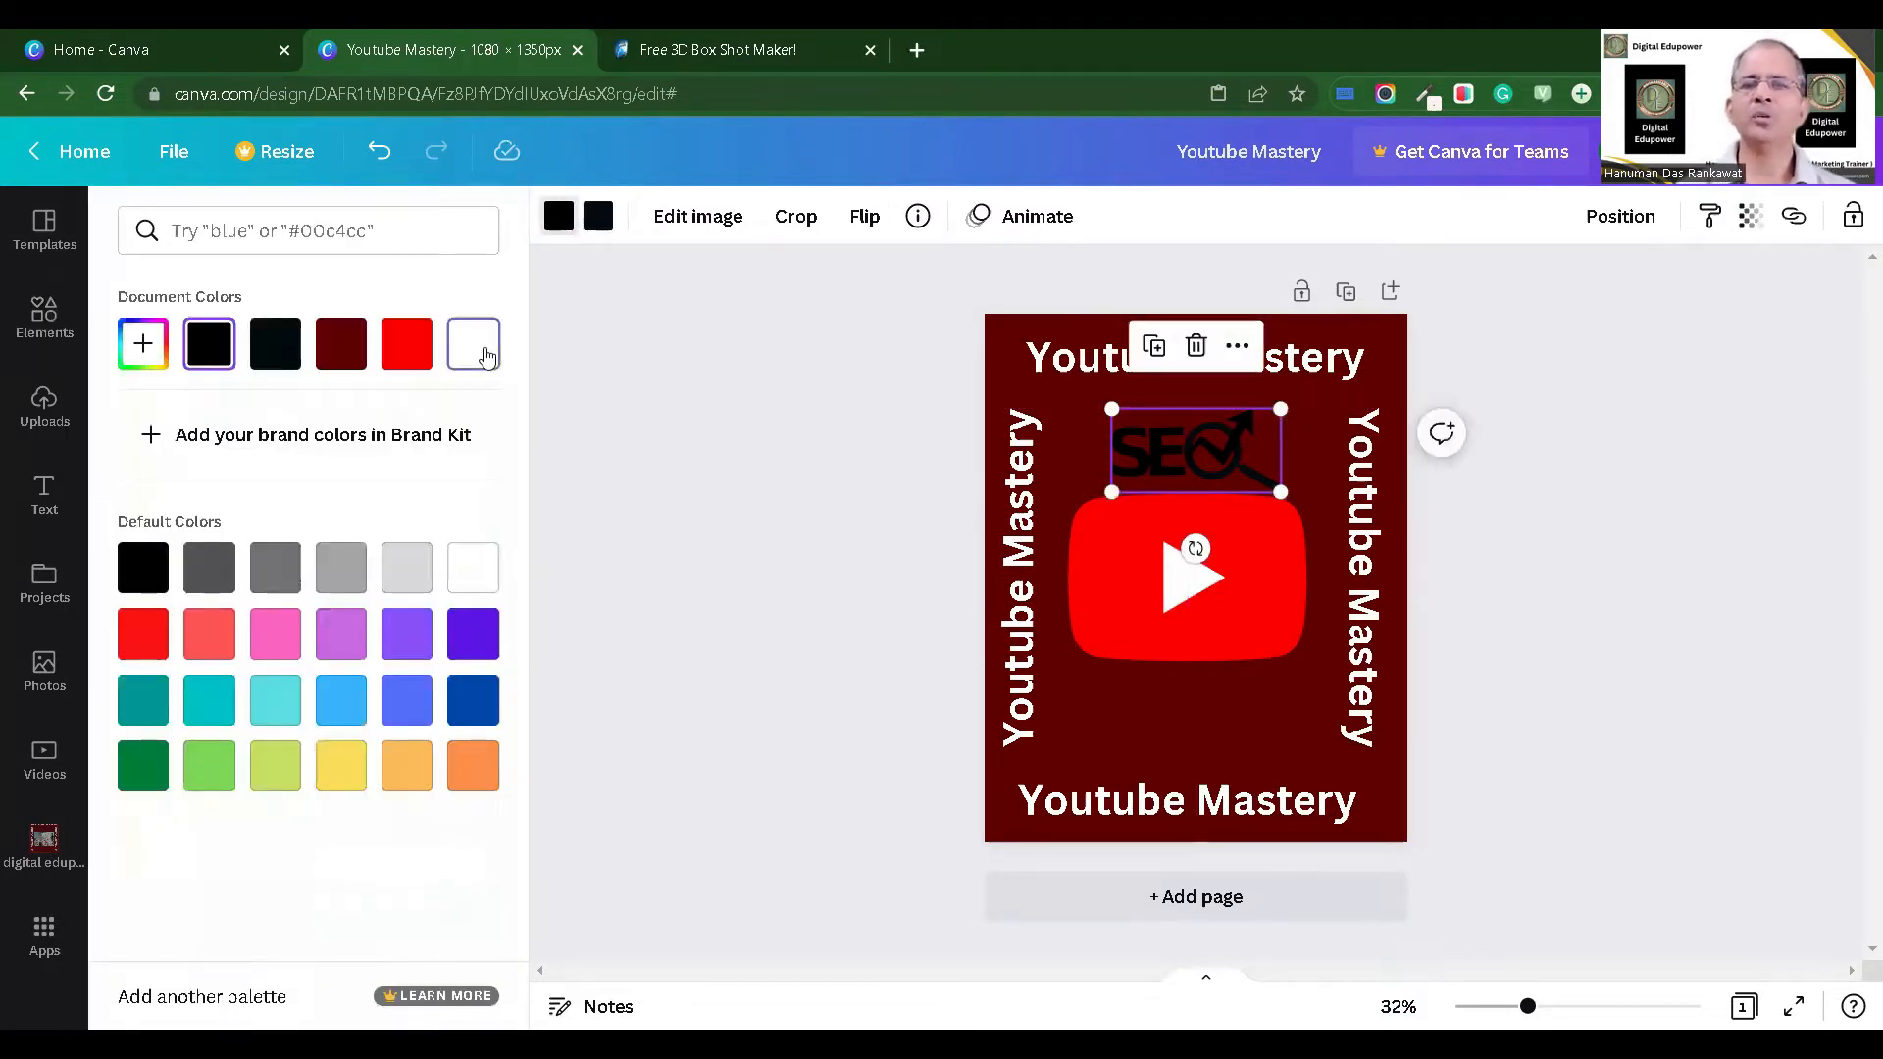
pyautogui.click(596, 216)
pyautogui.click(476, 351)
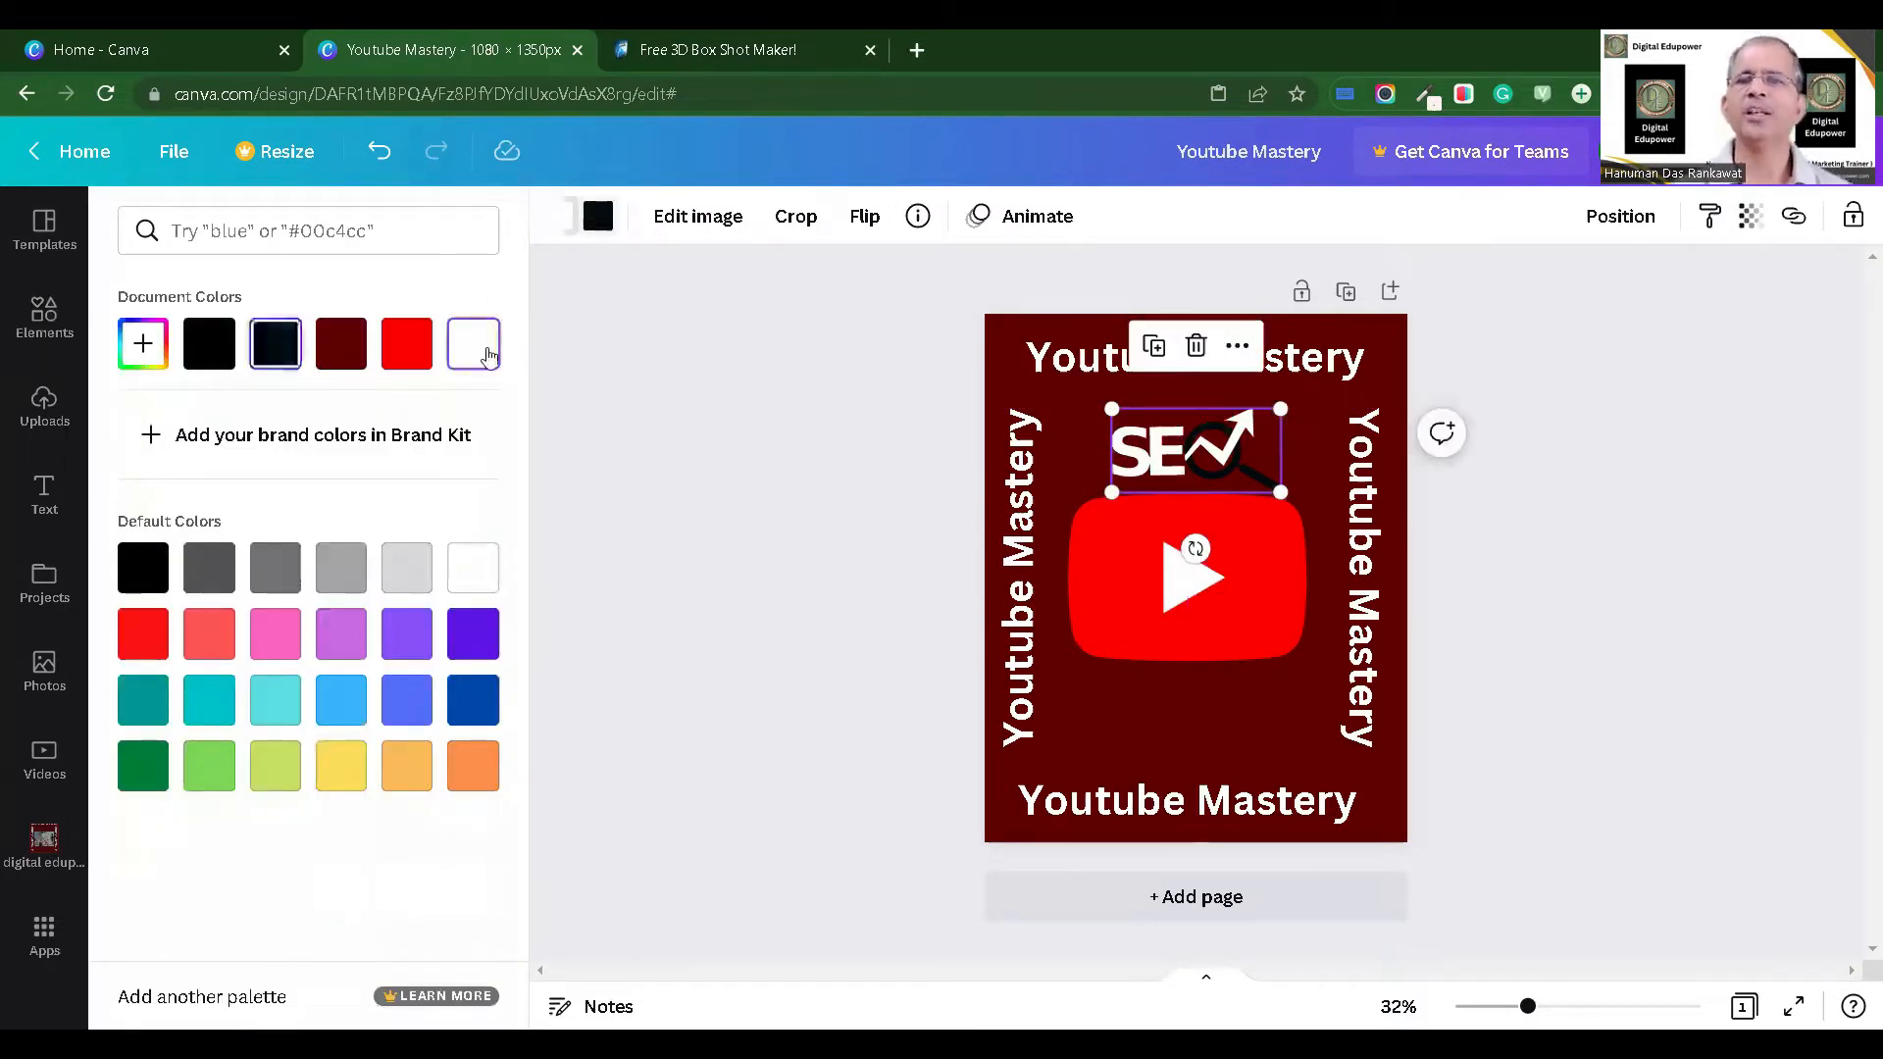
pyautogui.click(661, 357)
# Step: Nudge the white SEO graphic slightly upward and place a copy of it below the YouTube logo
pyautogui.moveTo(1232, 459); pyautogui.dragTo(1233, 446)
pyautogui.rightClick(1239, 724)
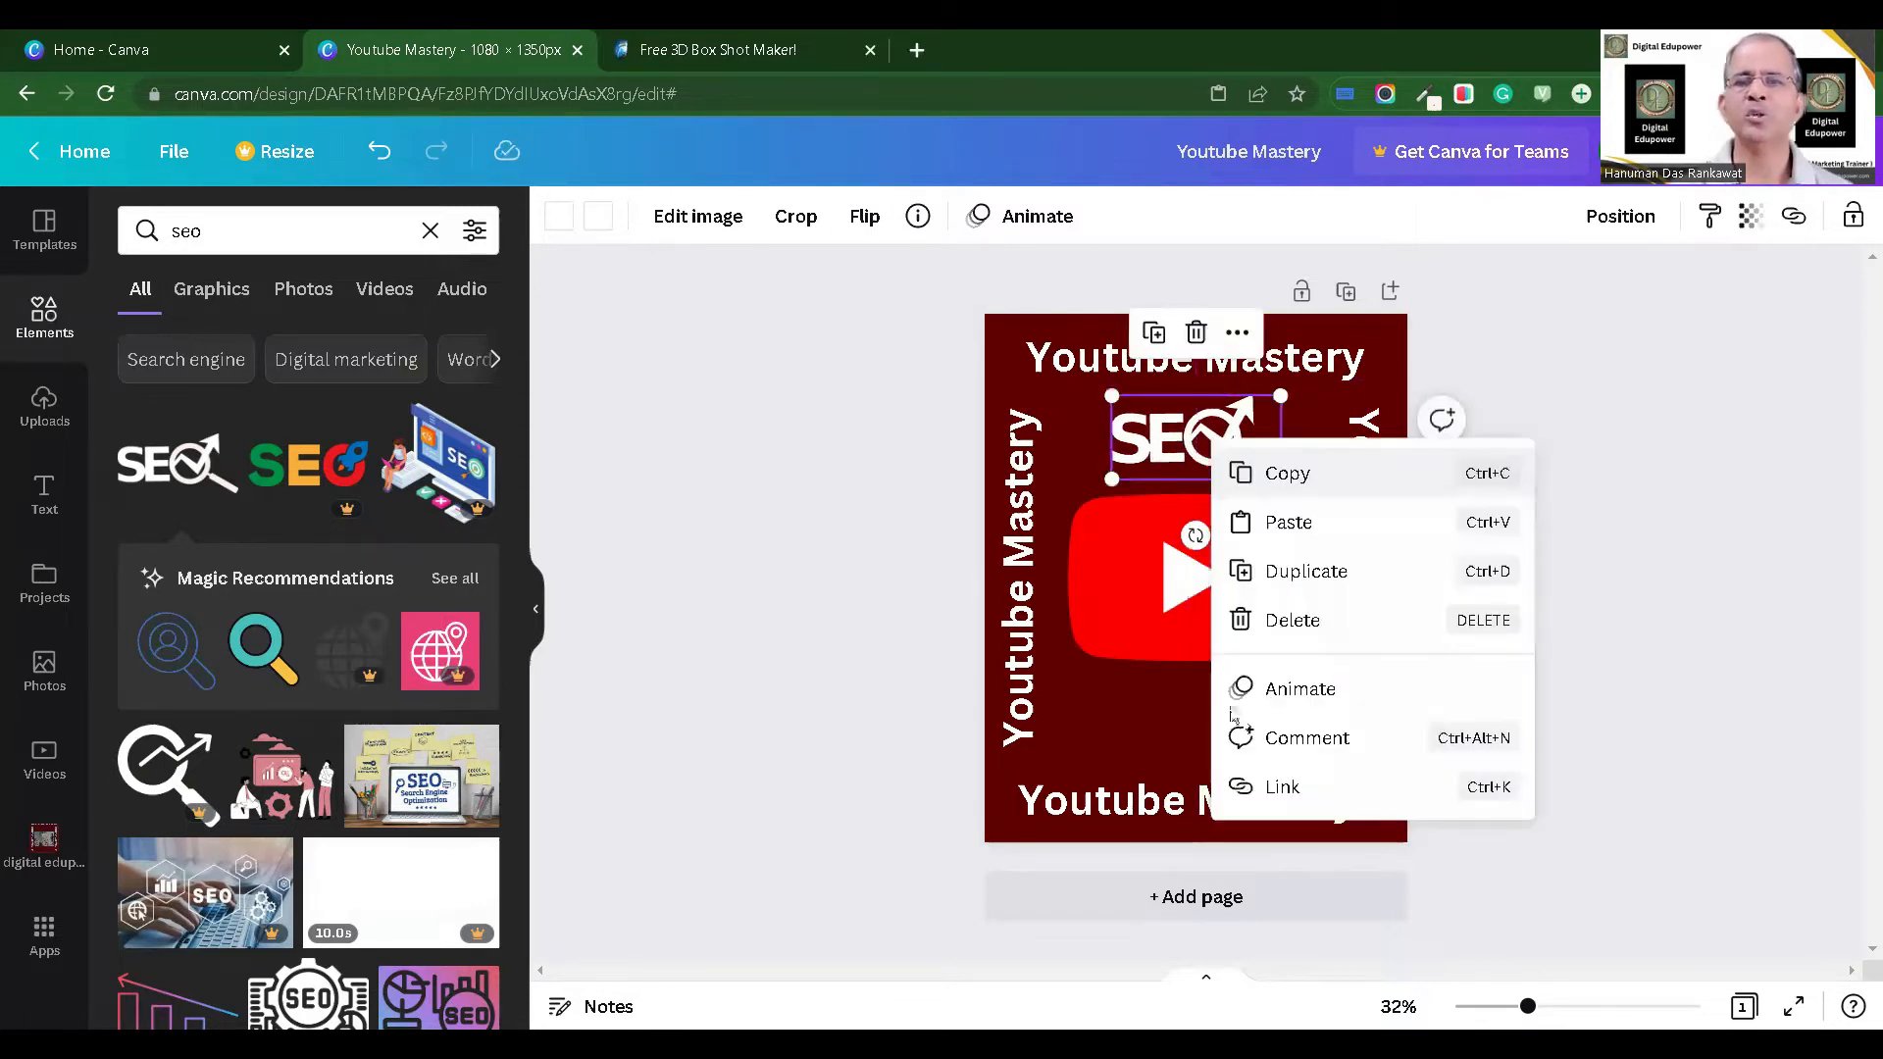
pyautogui.rightClick(1281, 784)
pyautogui.hotkey('ctrl', 'v')
pyautogui.moveTo(1175, 535); pyautogui.dragTo(1174, 734)
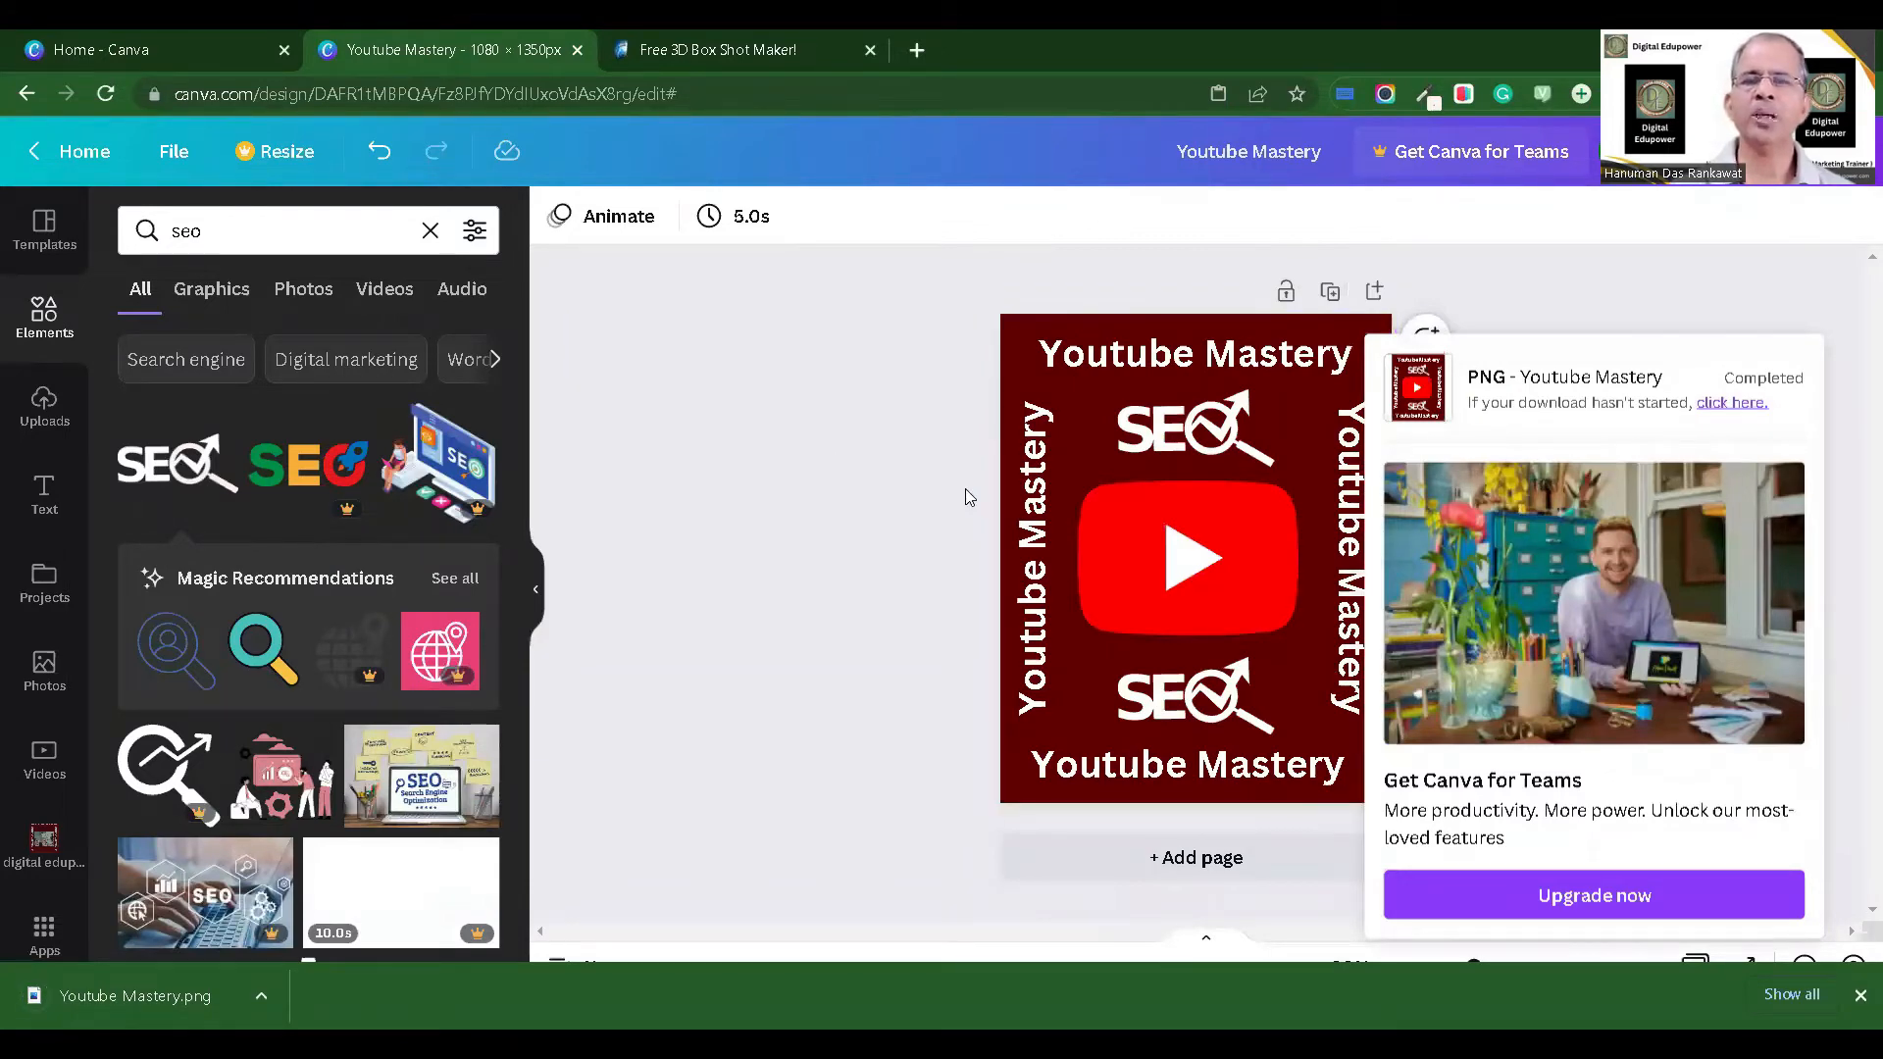
# Step: Go back to the Canva home page and create a new custom-size design of 400 × 1350 px
pyautogui.click(141, 49)
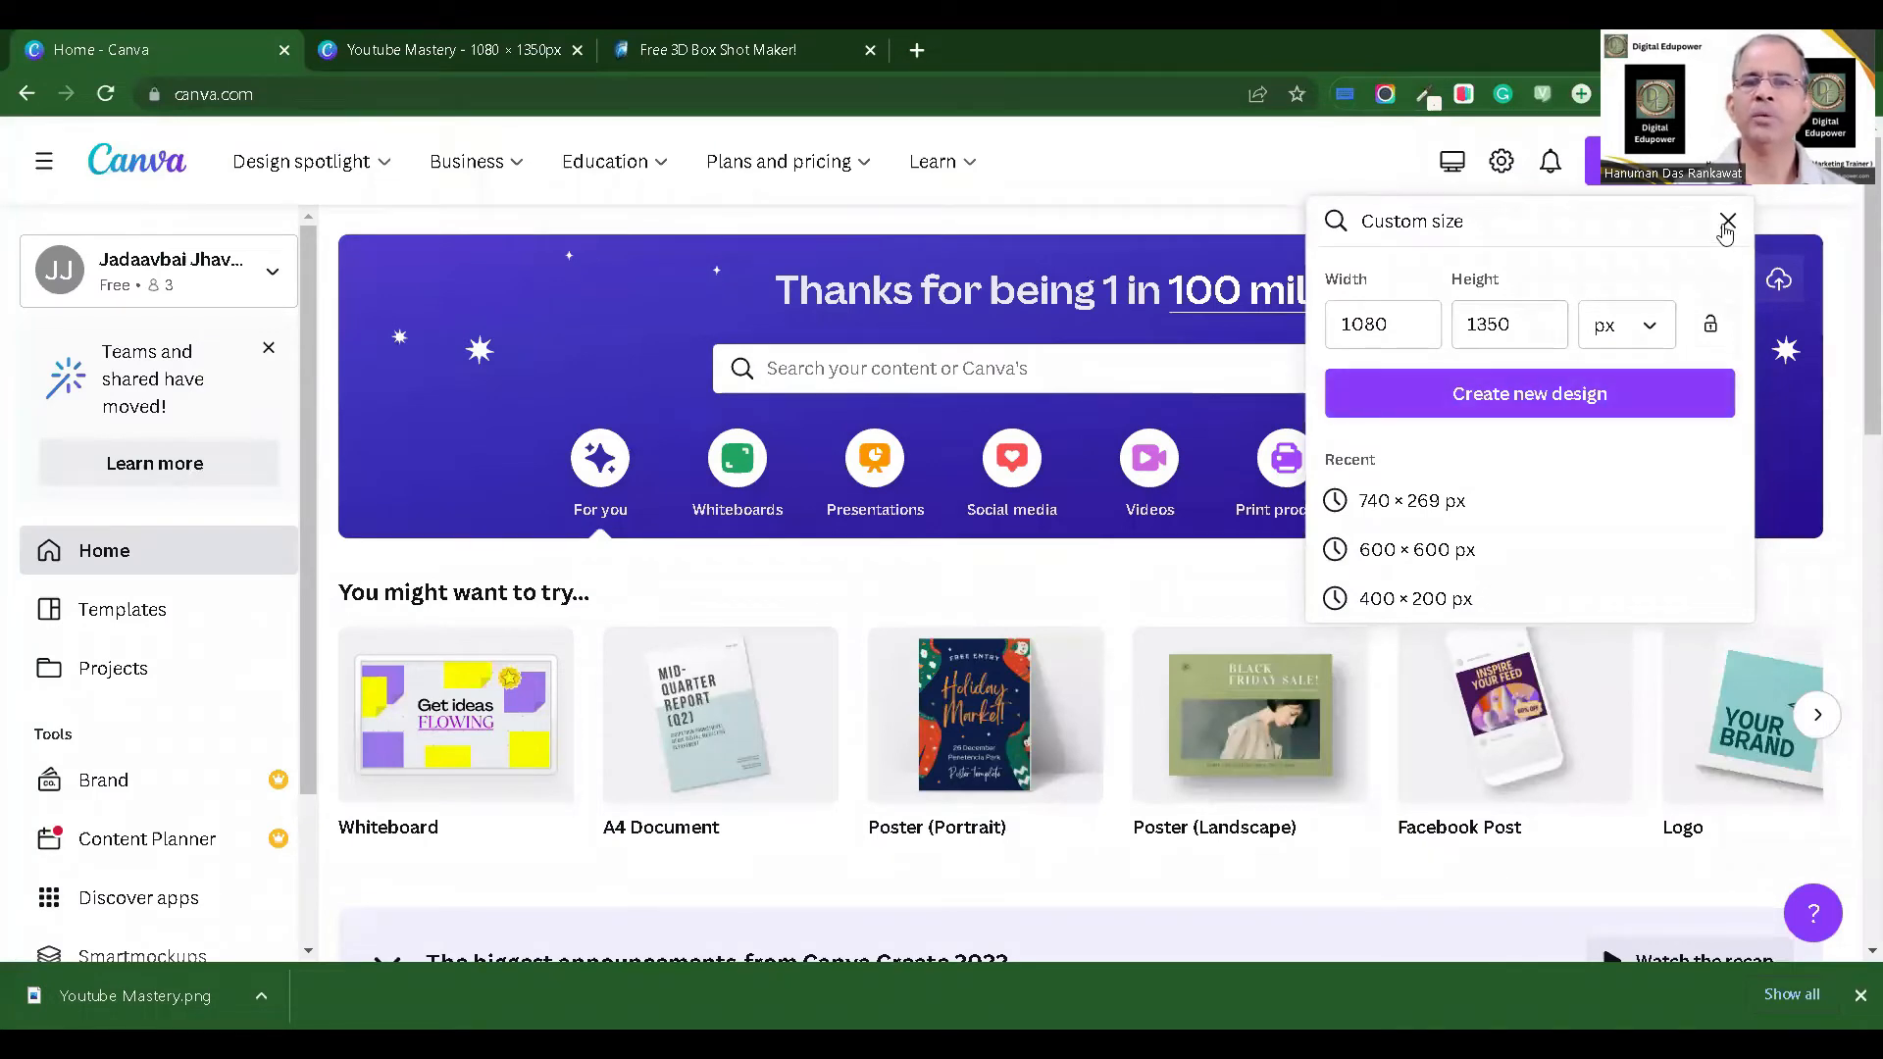
pyautogui.click(1727, 220)
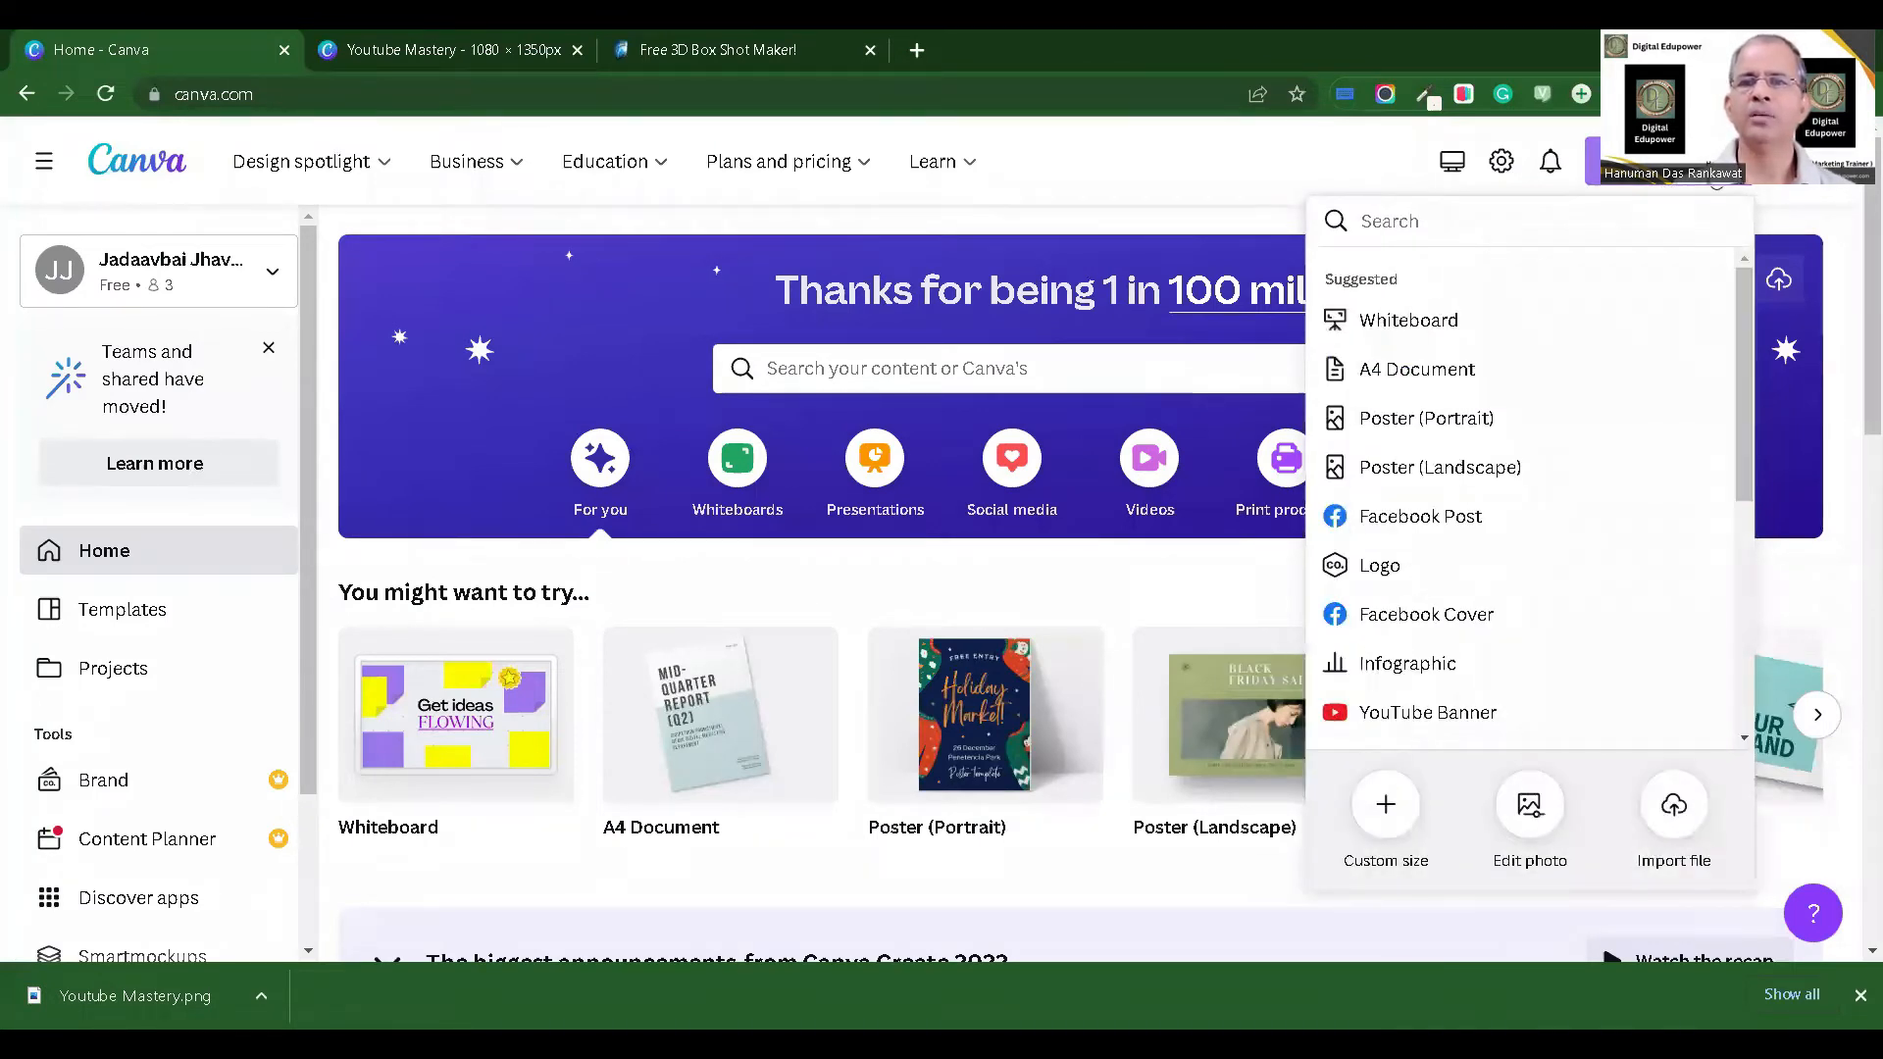
pyautogui.click(1383, 810)
pyautogui.doubleClick(1326, 326)
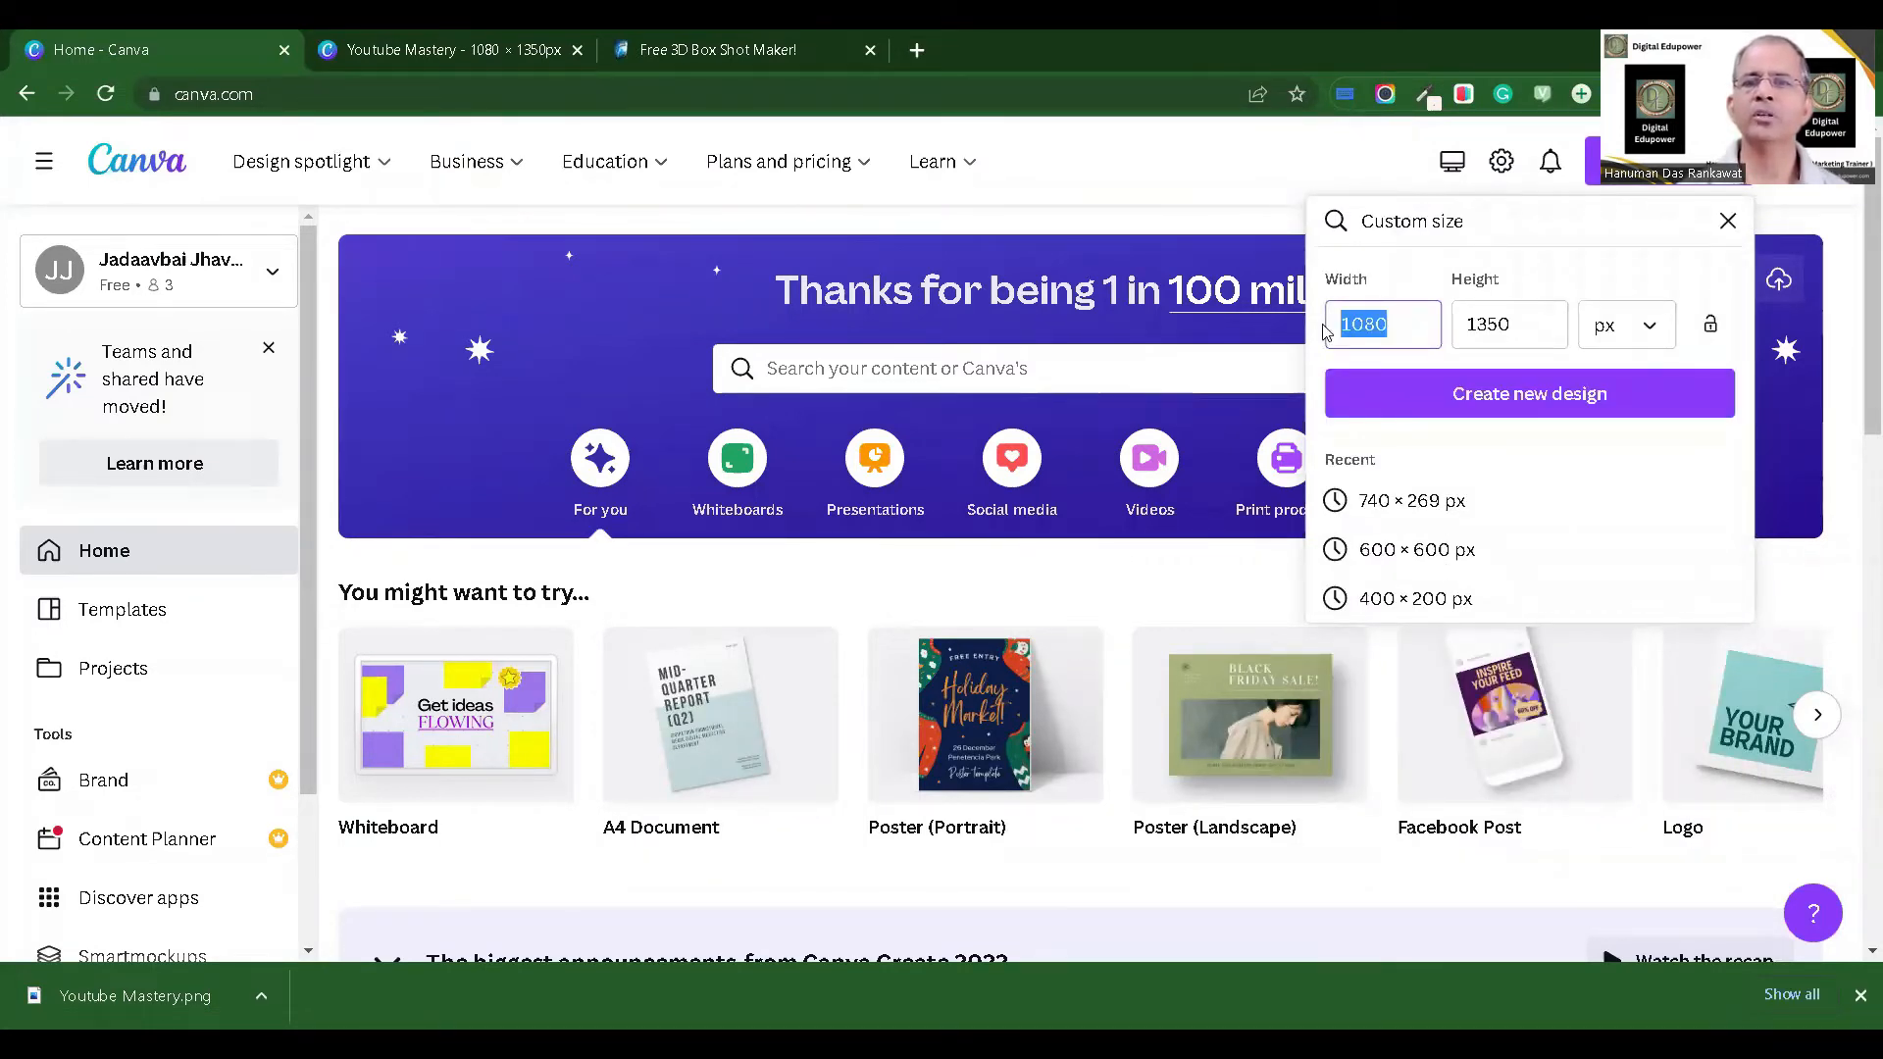
pyautogui.press('BackSpace')
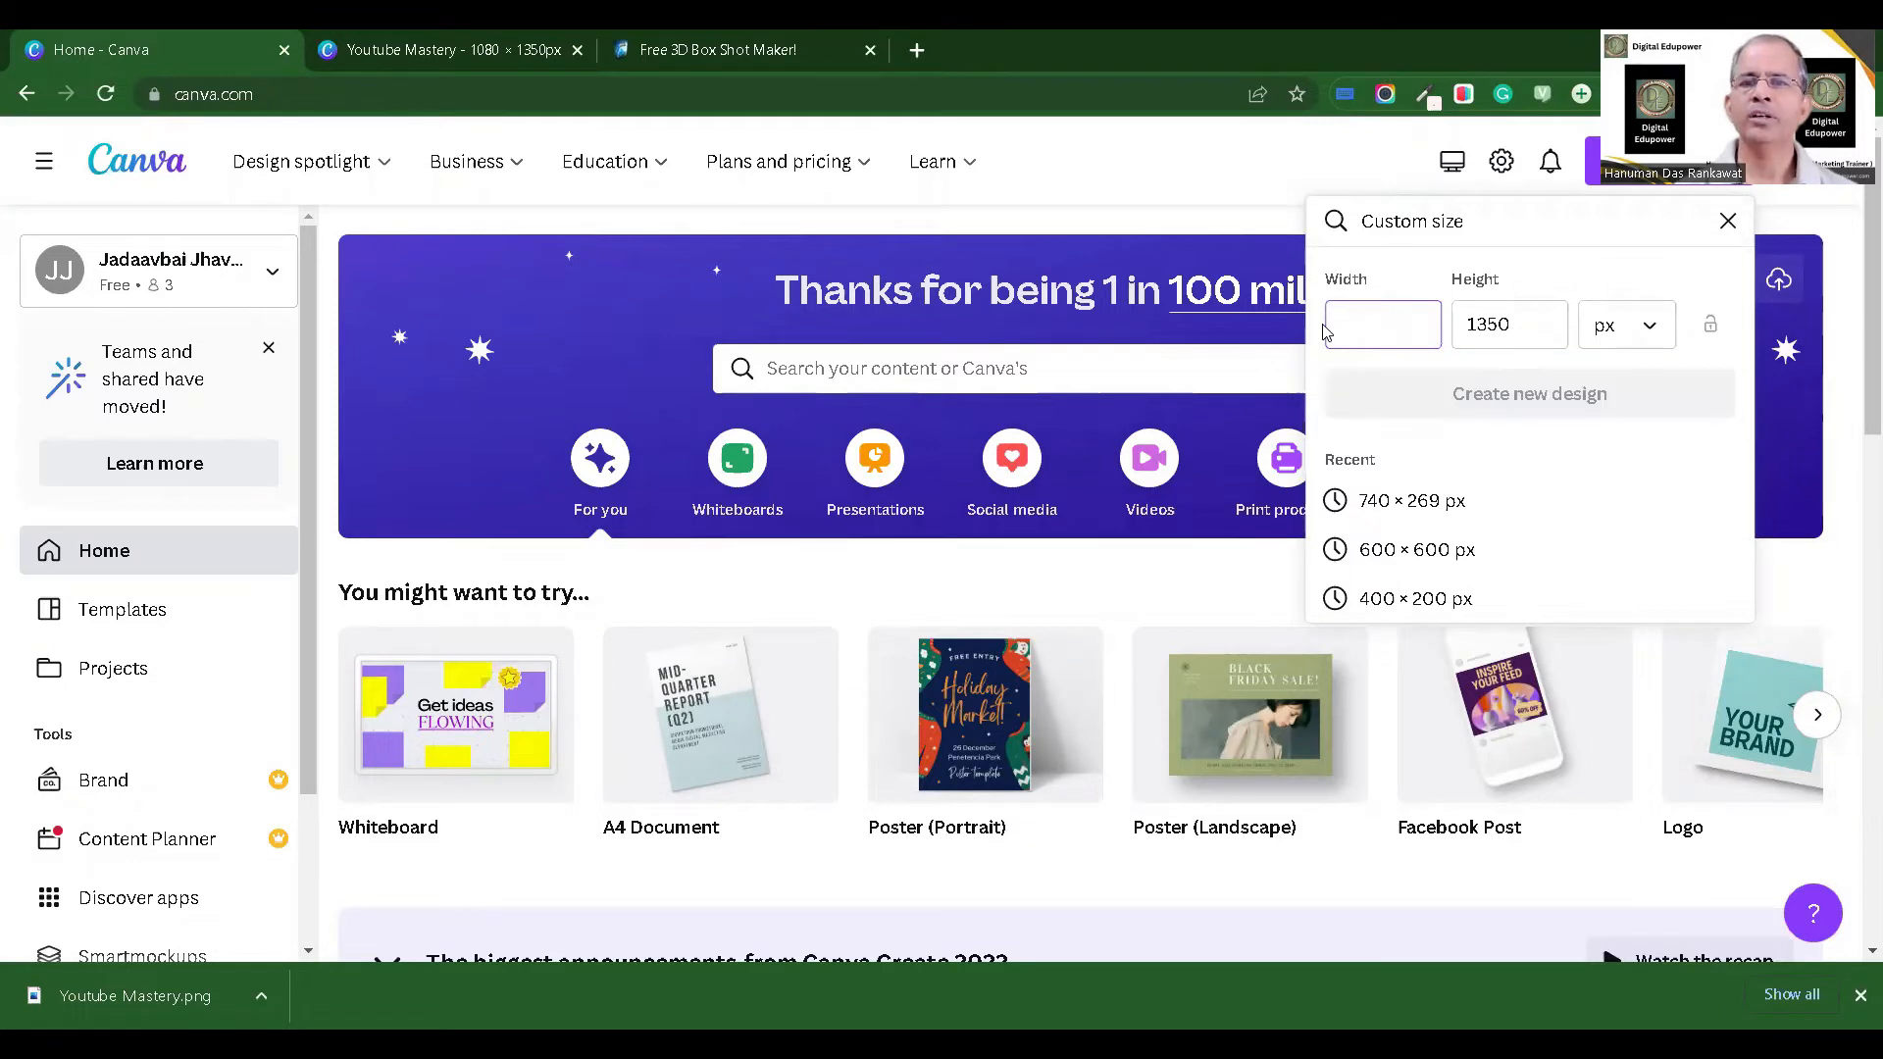
pyautogui.write('400')
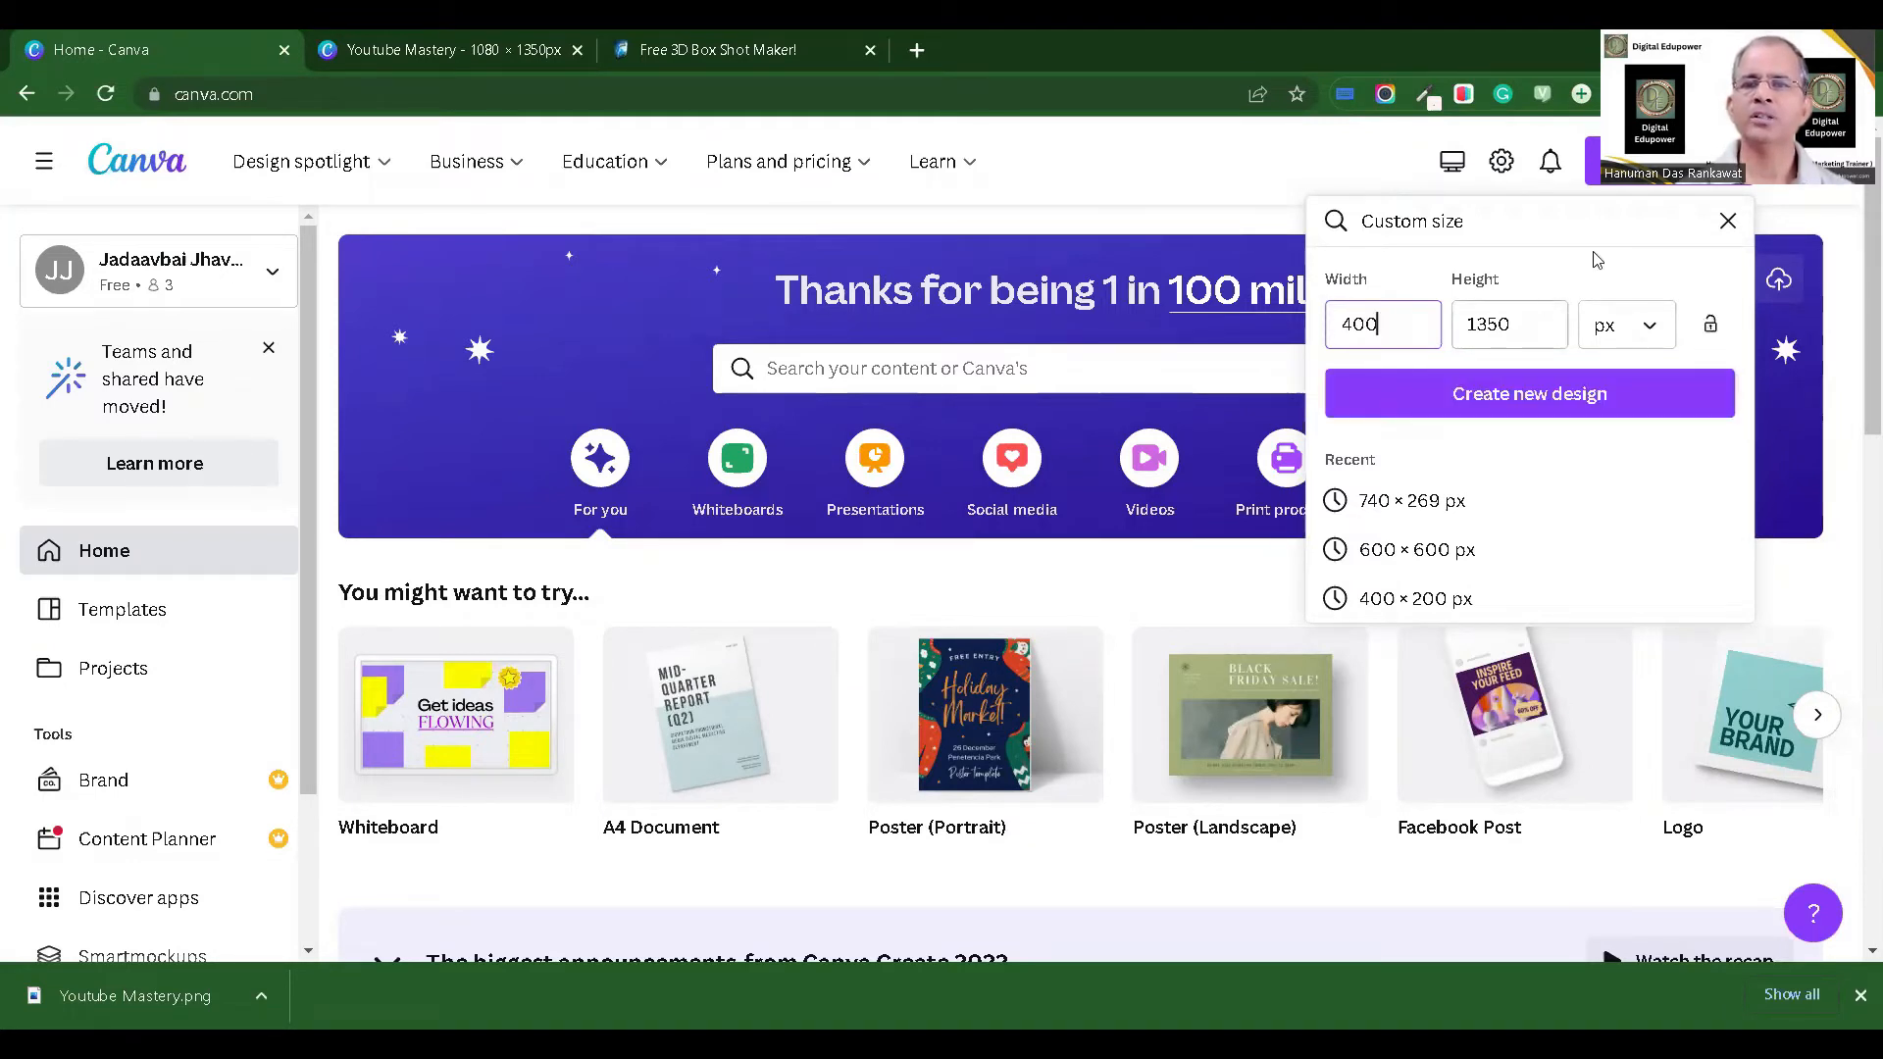
pyautogui.click(1579, 394)
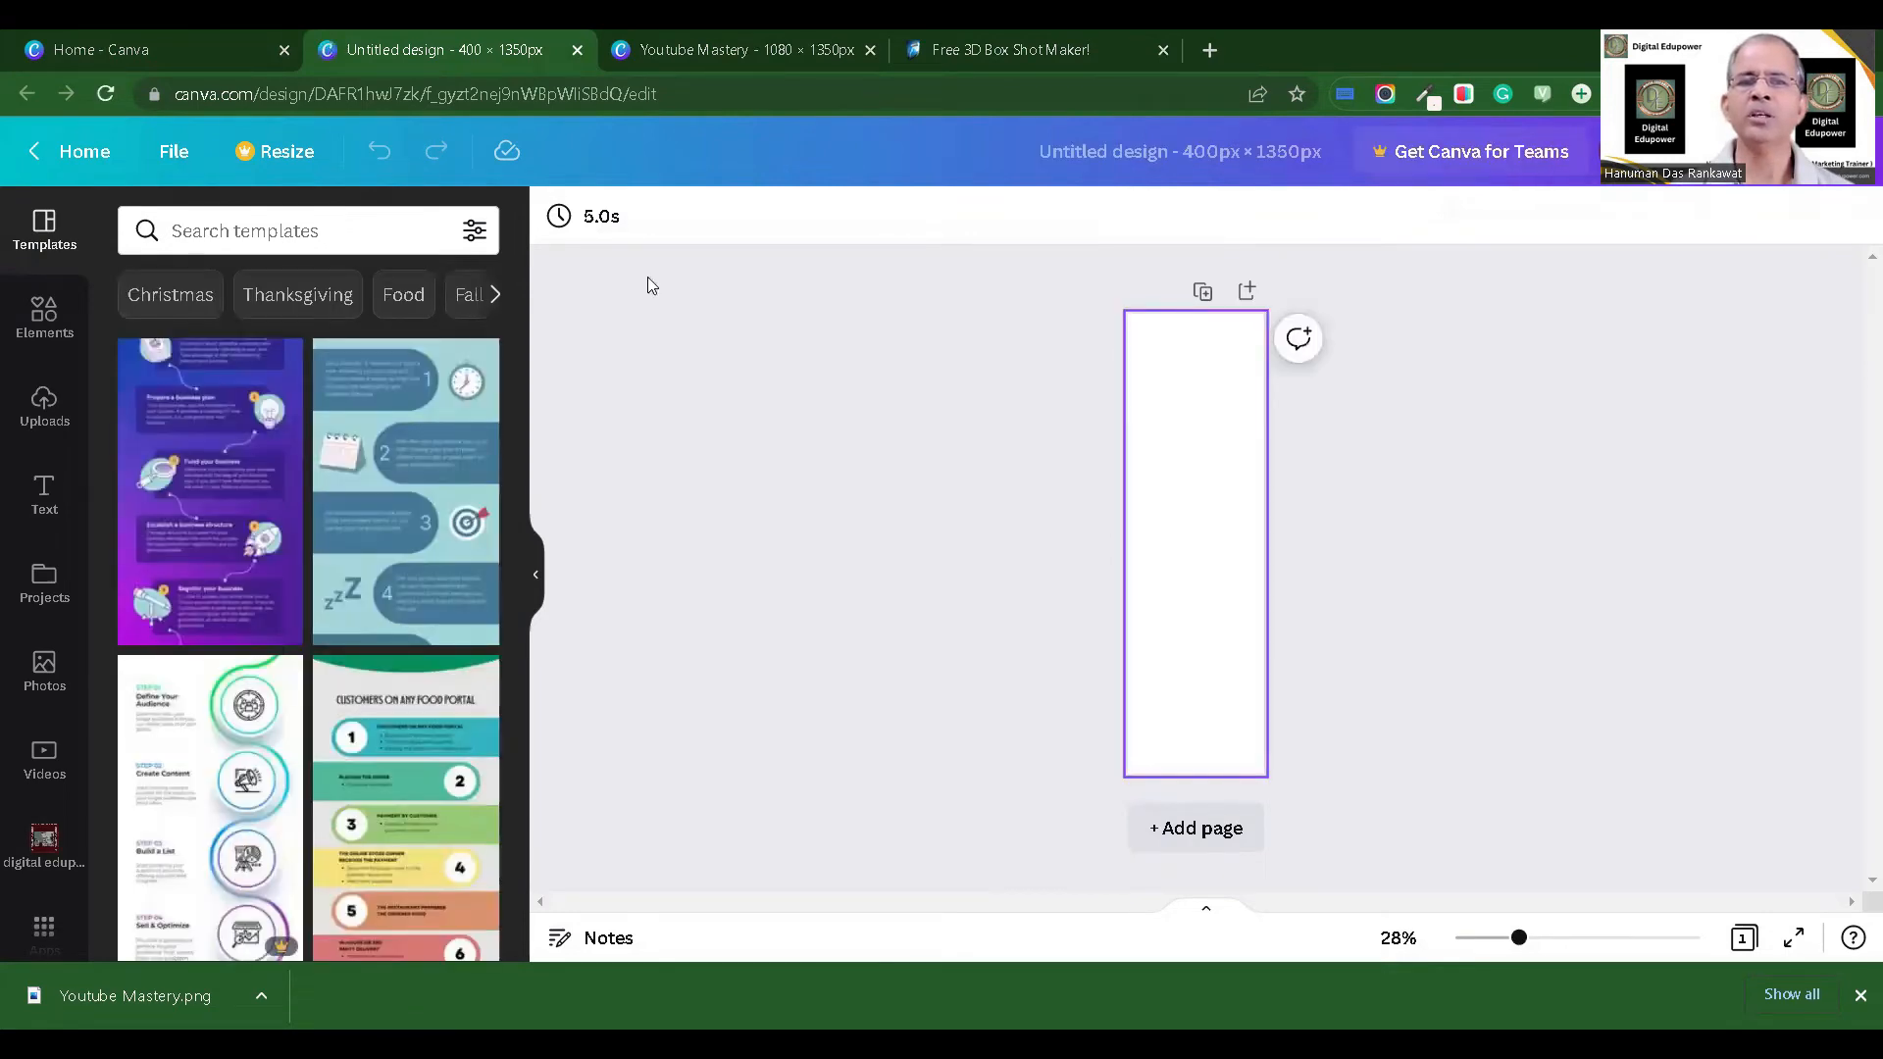
# Step: Set the blank page's background colour to #600000
pyautogui.click(559, 217)
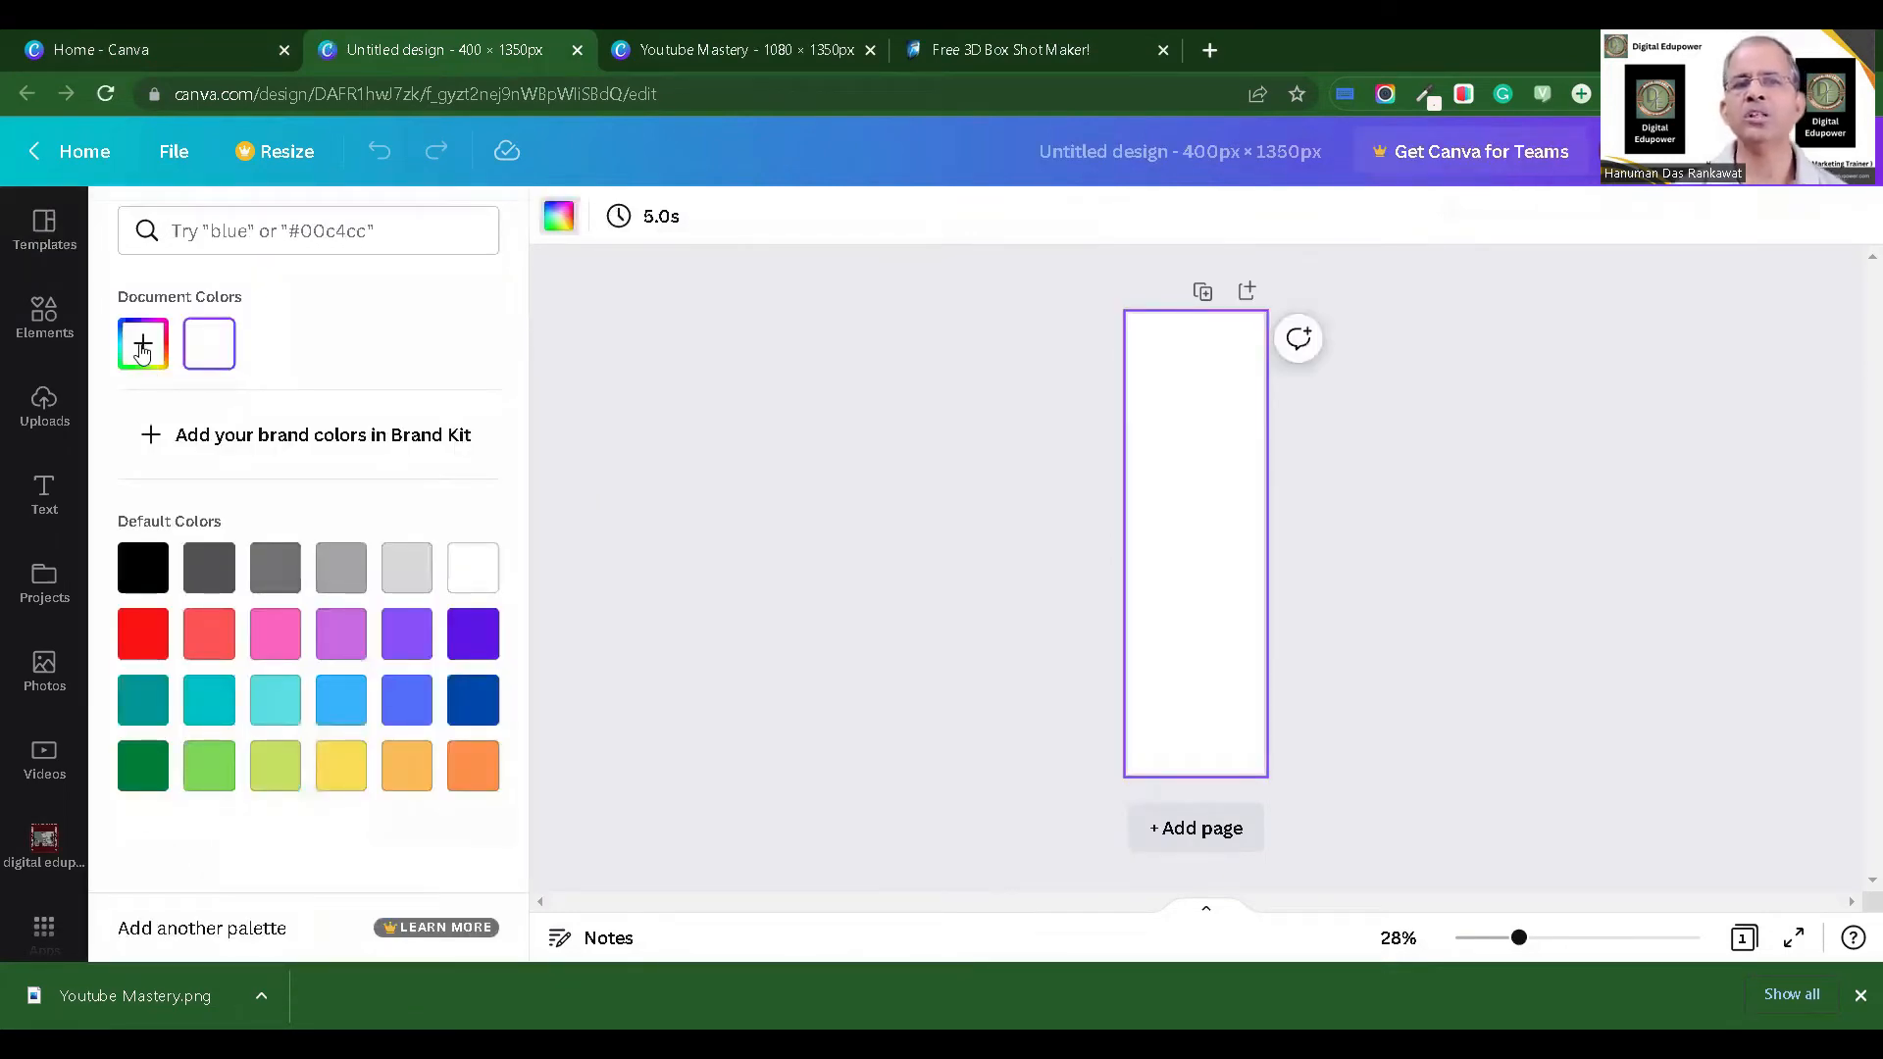
pyautogui.click(341, 592)
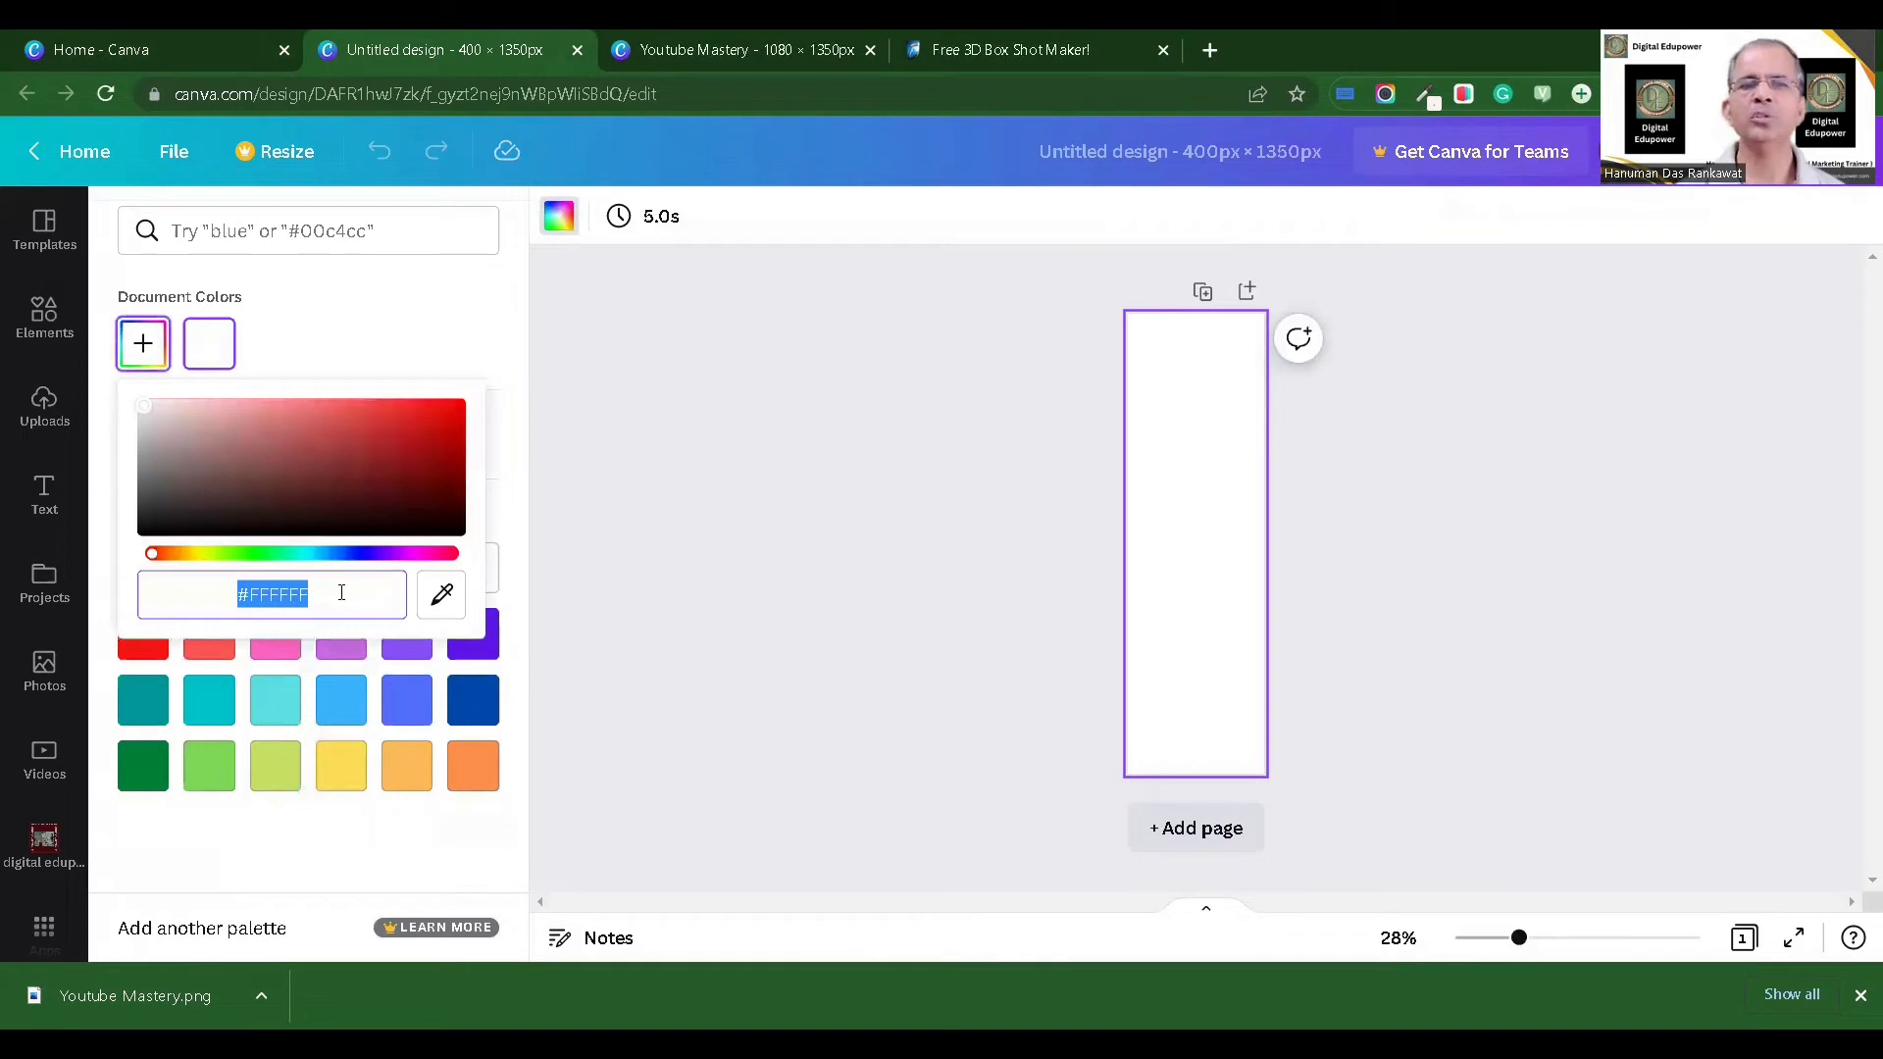
pyautogui.write('#')
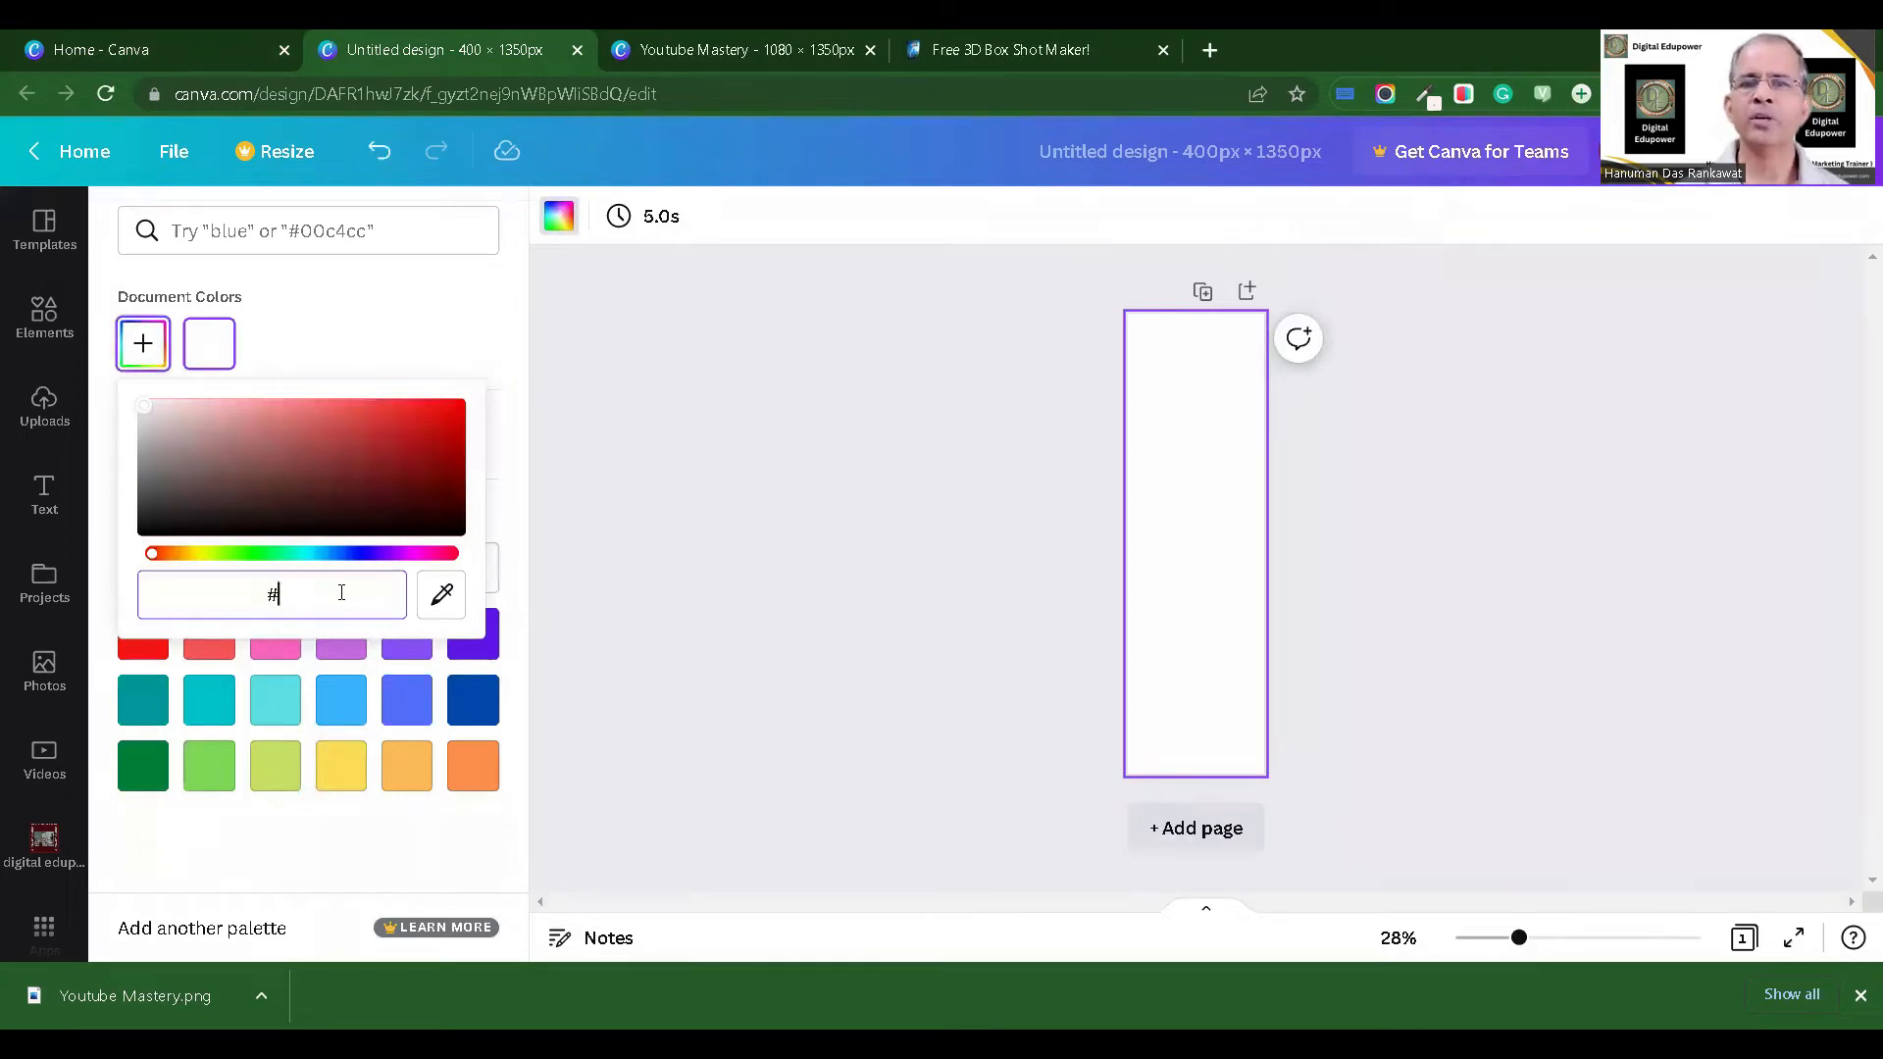
pyautogui.write('600000')
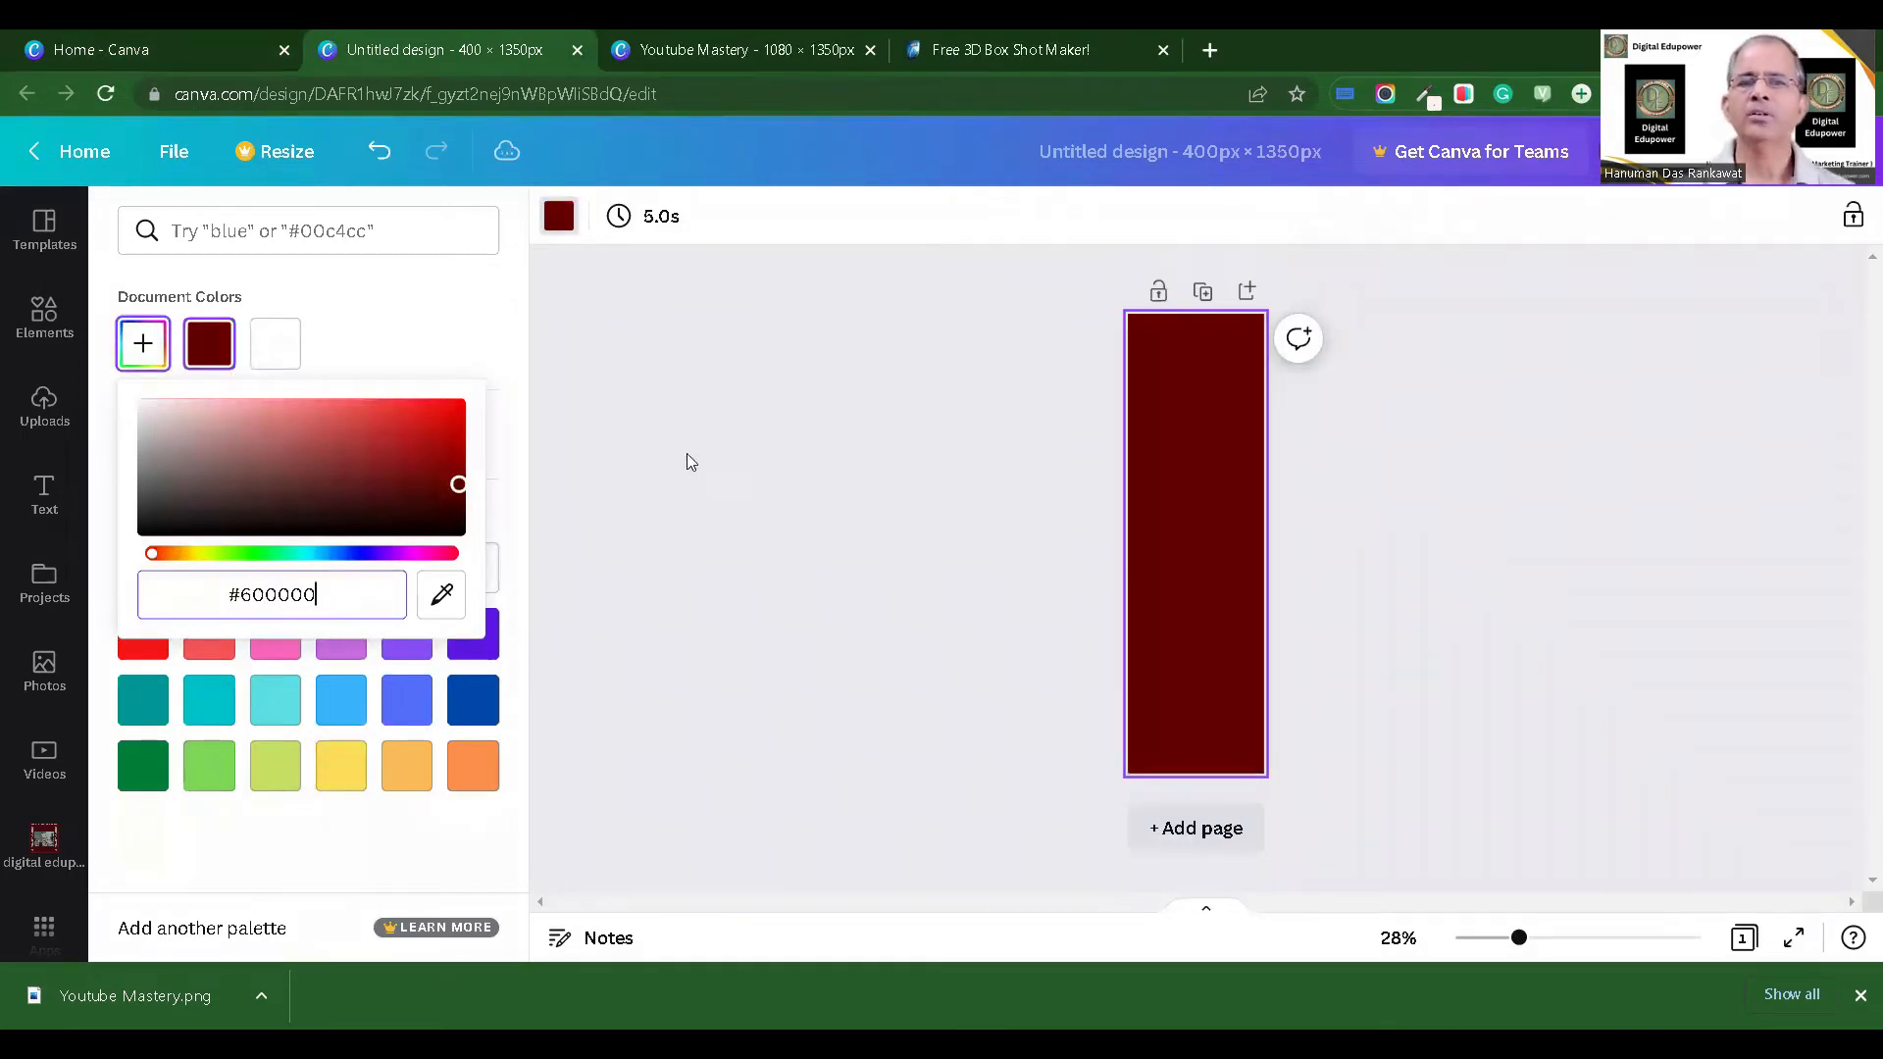
pyautogui.click(686, 457)
pyautogui.click(1030, 537)
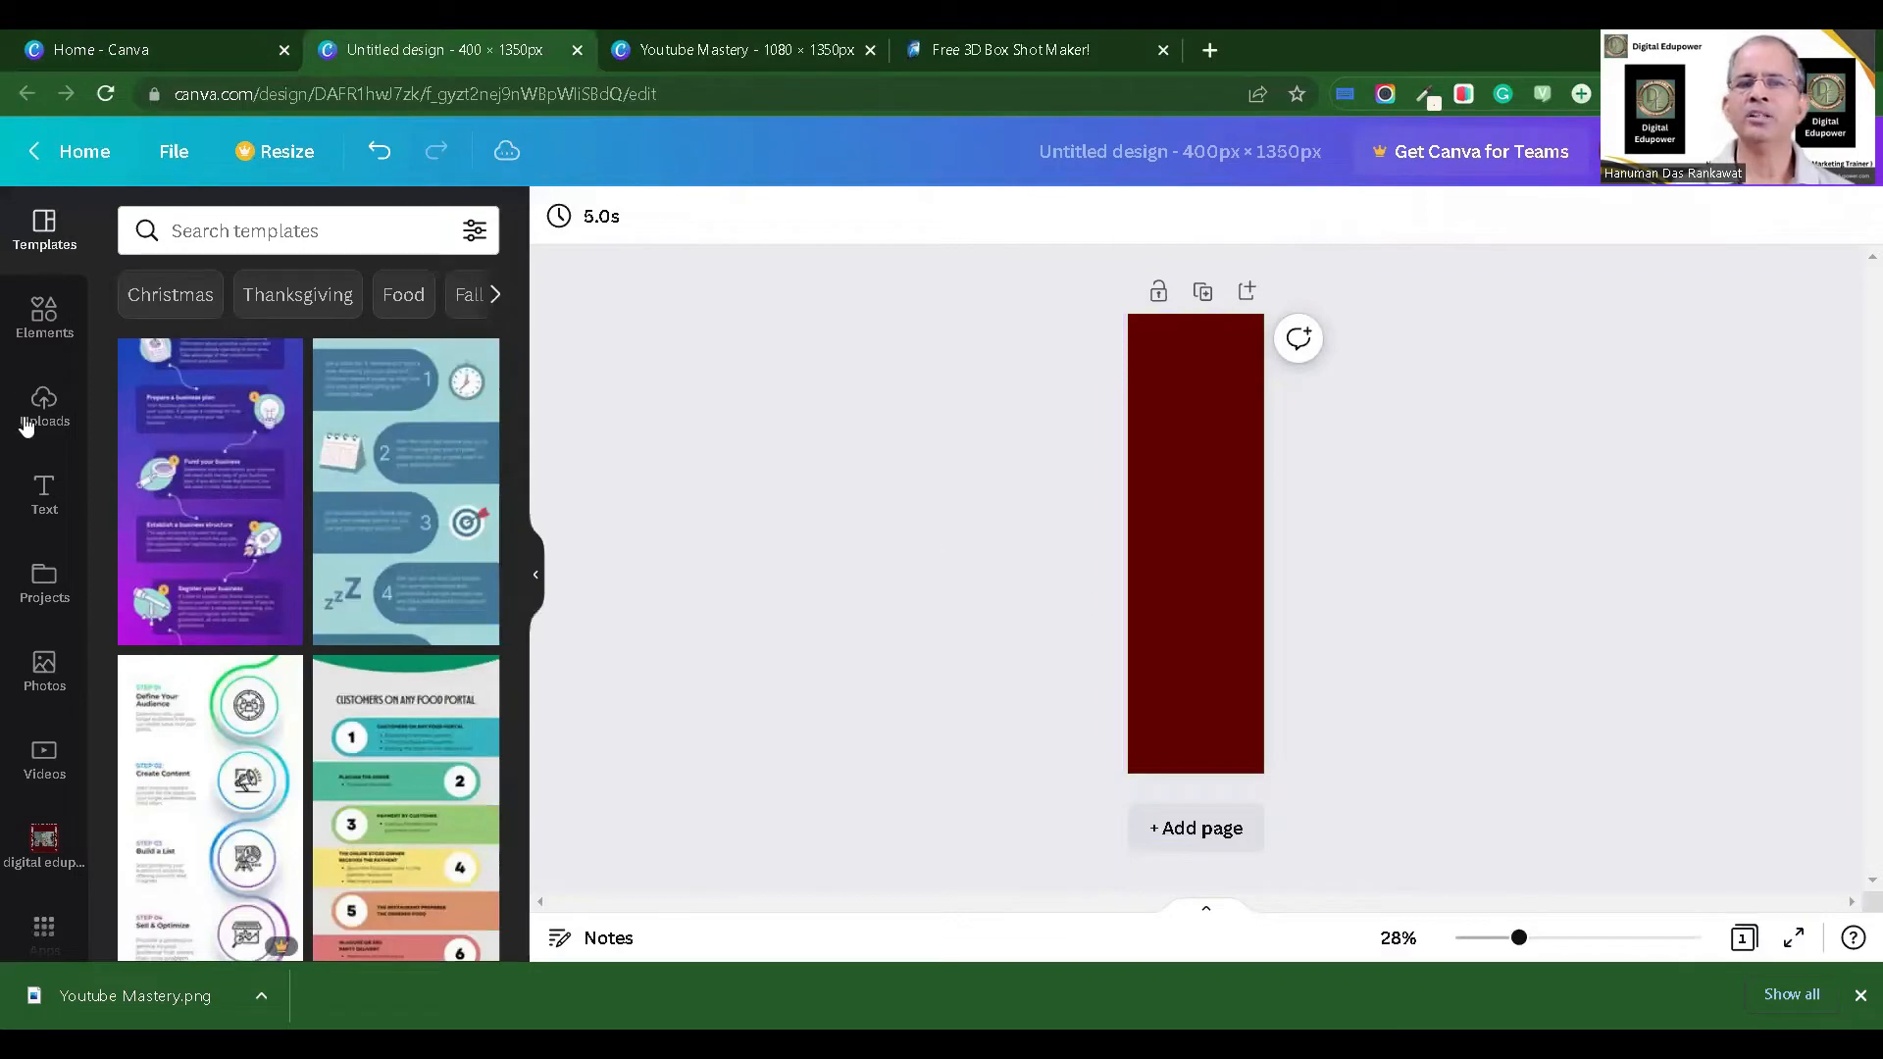
# Step: Add a subheading reading "Youtube Mstery" and rotate it to run vertically down the upper part of the page
pyautogui.click(30, 487)
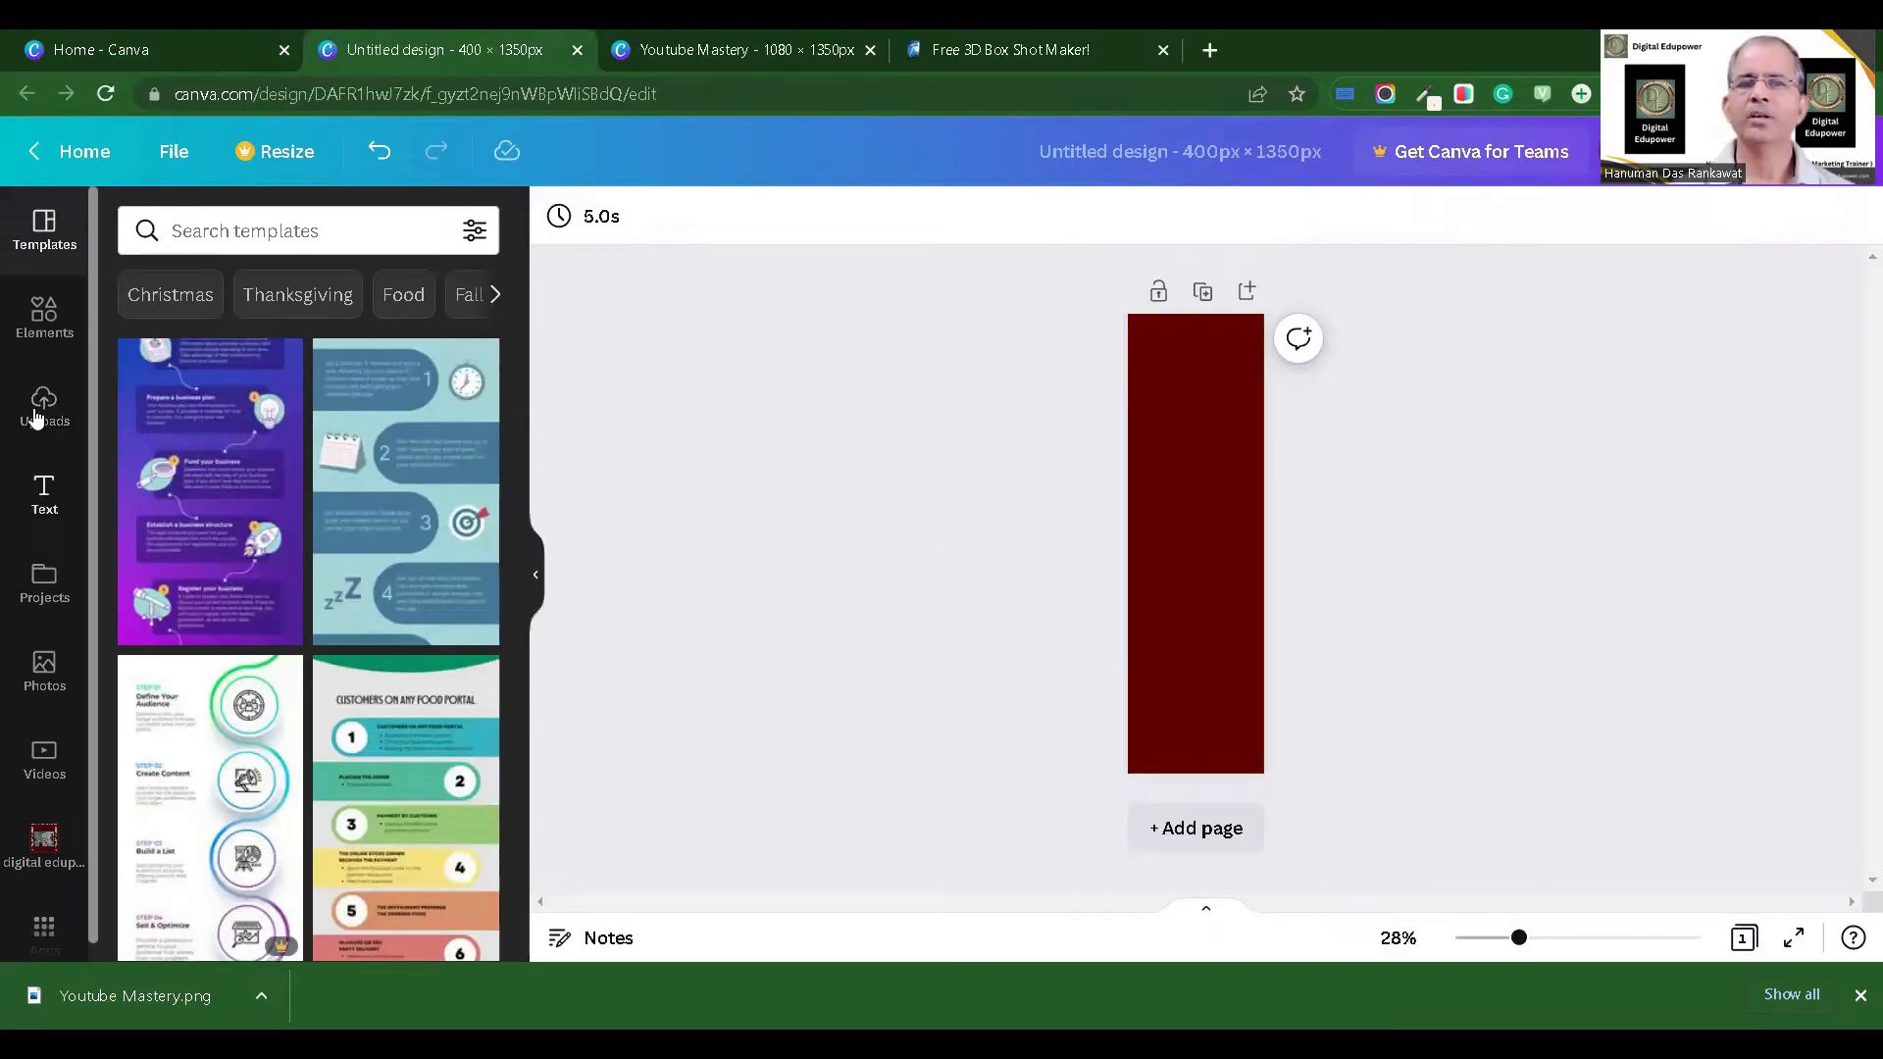
pyautogui.click(49, 353)
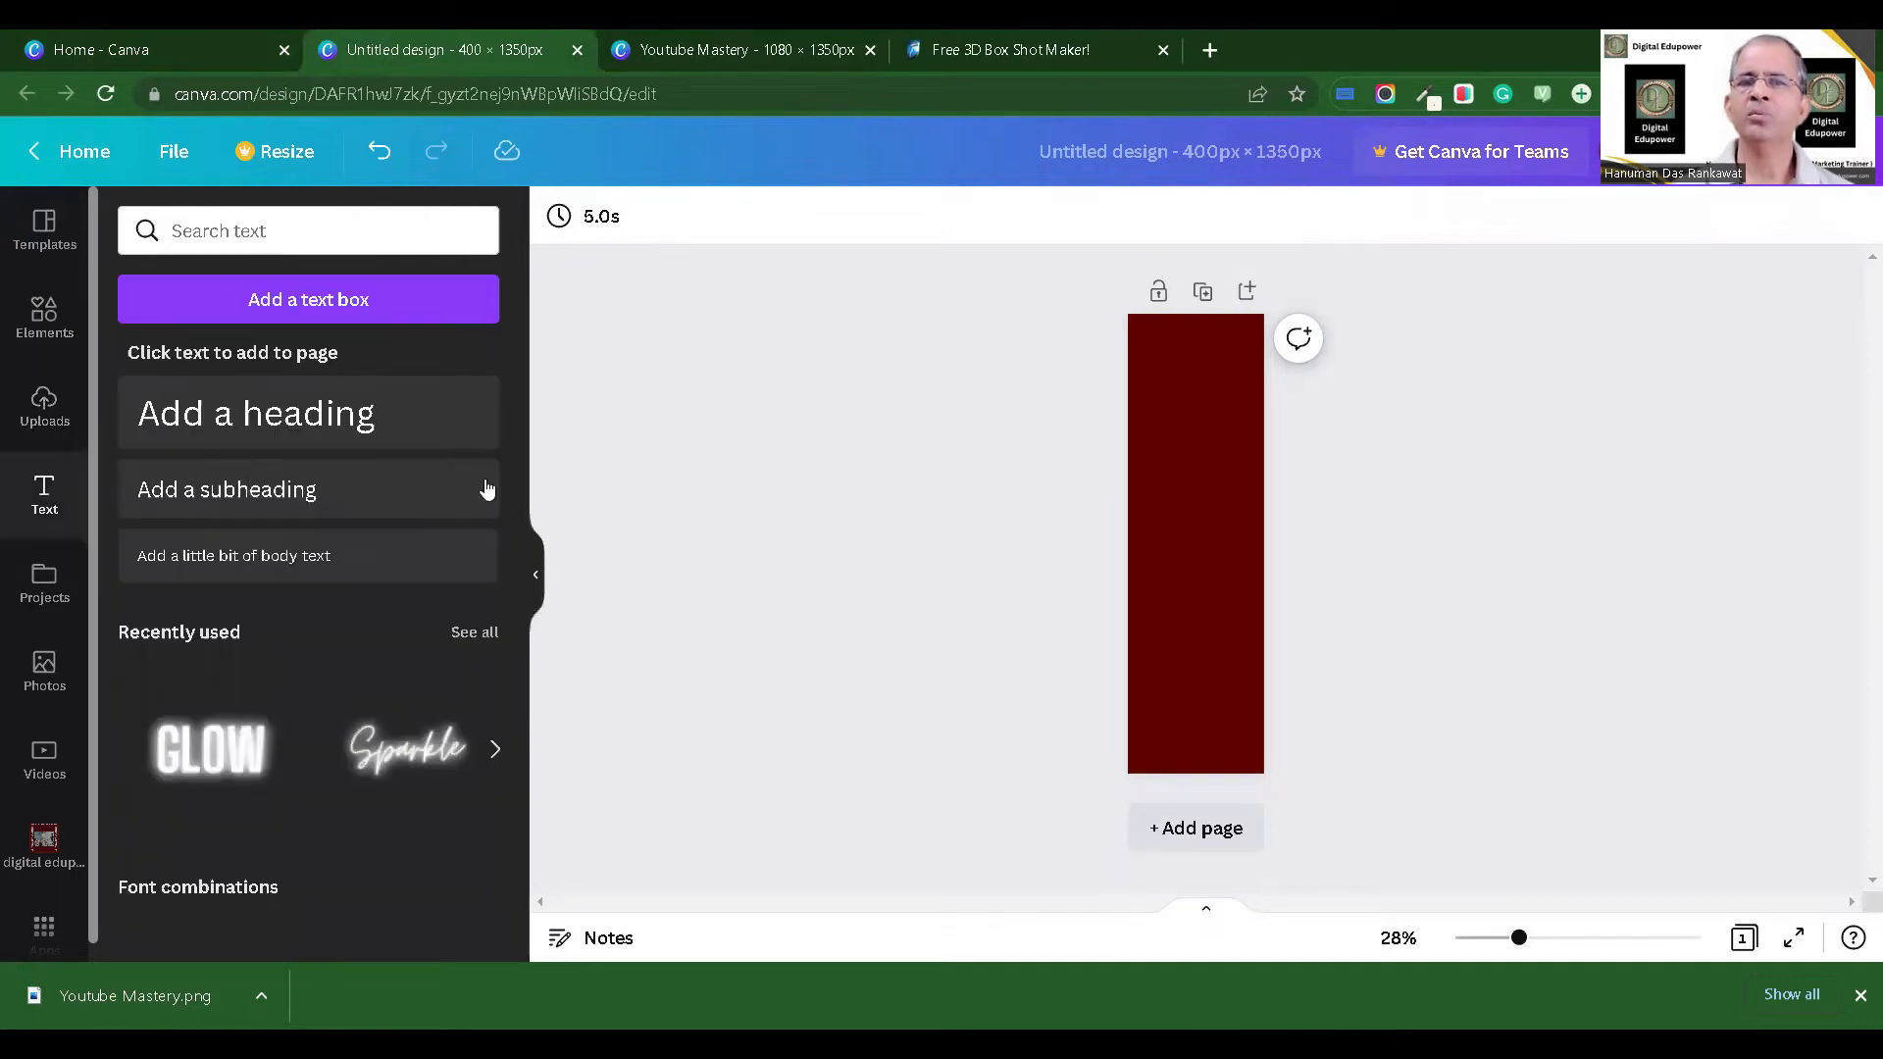
pyautogui.click(483, 487)
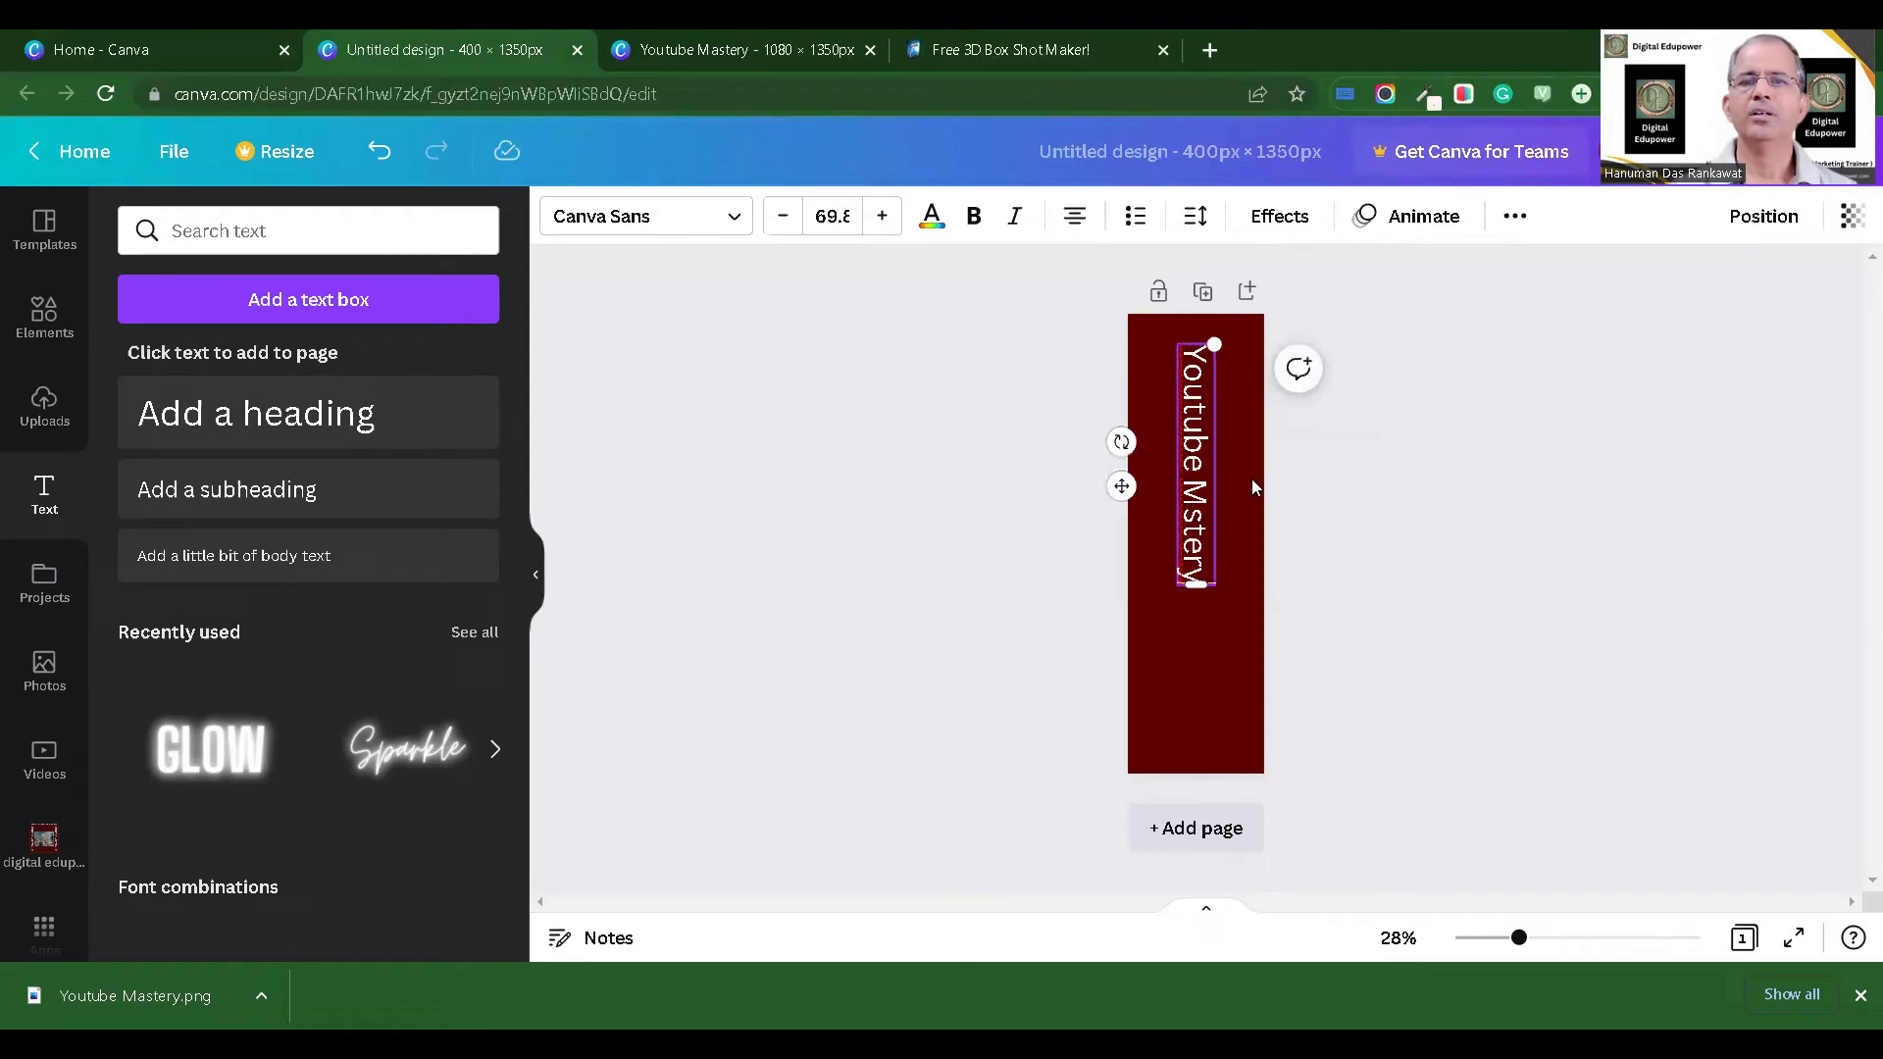
# Step: Make the vertical text bold, correct its wording to "Youtube Mastery", and enlarge it to about size 85.4 on a single line
pyautogui.click(1348, 526)
pyautogui.click(1197, 471)
pyautogui.click(974, 216)
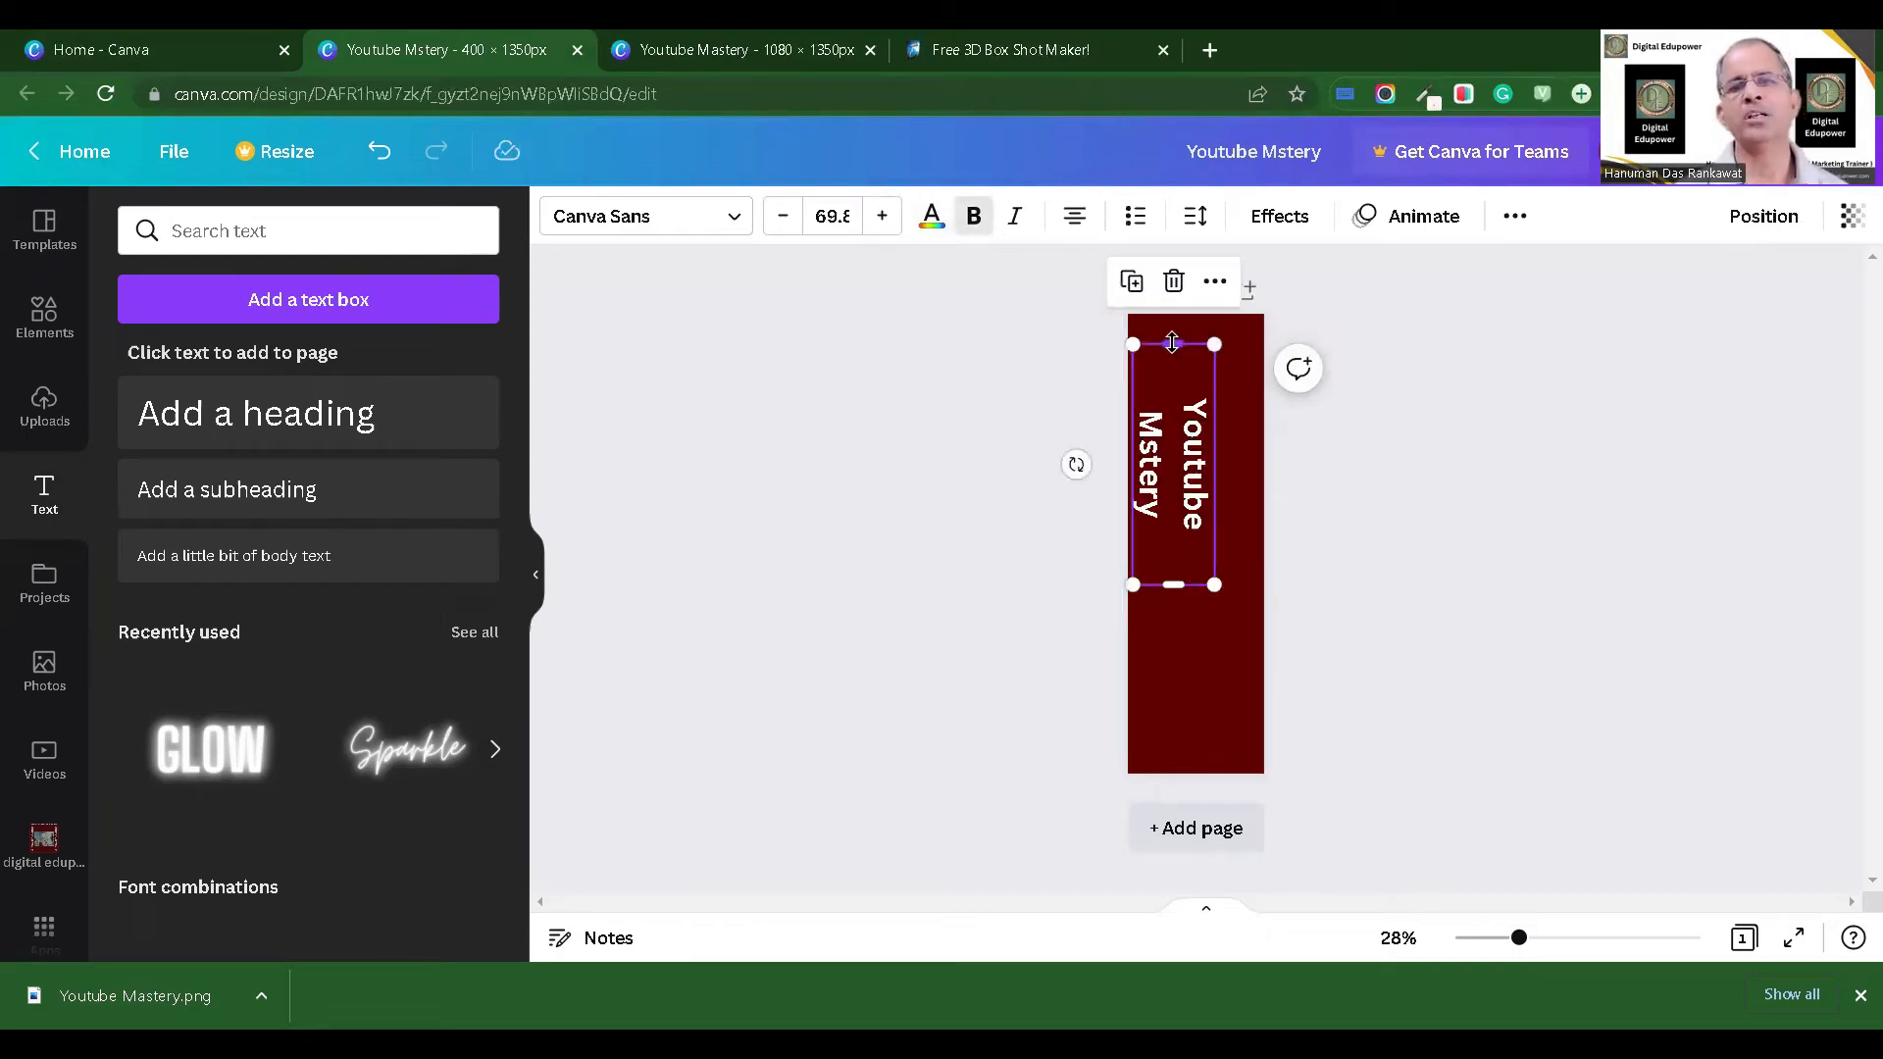
pyautogui.moveTo(1172, 343); pyautogui.dragTo(1189, 331)
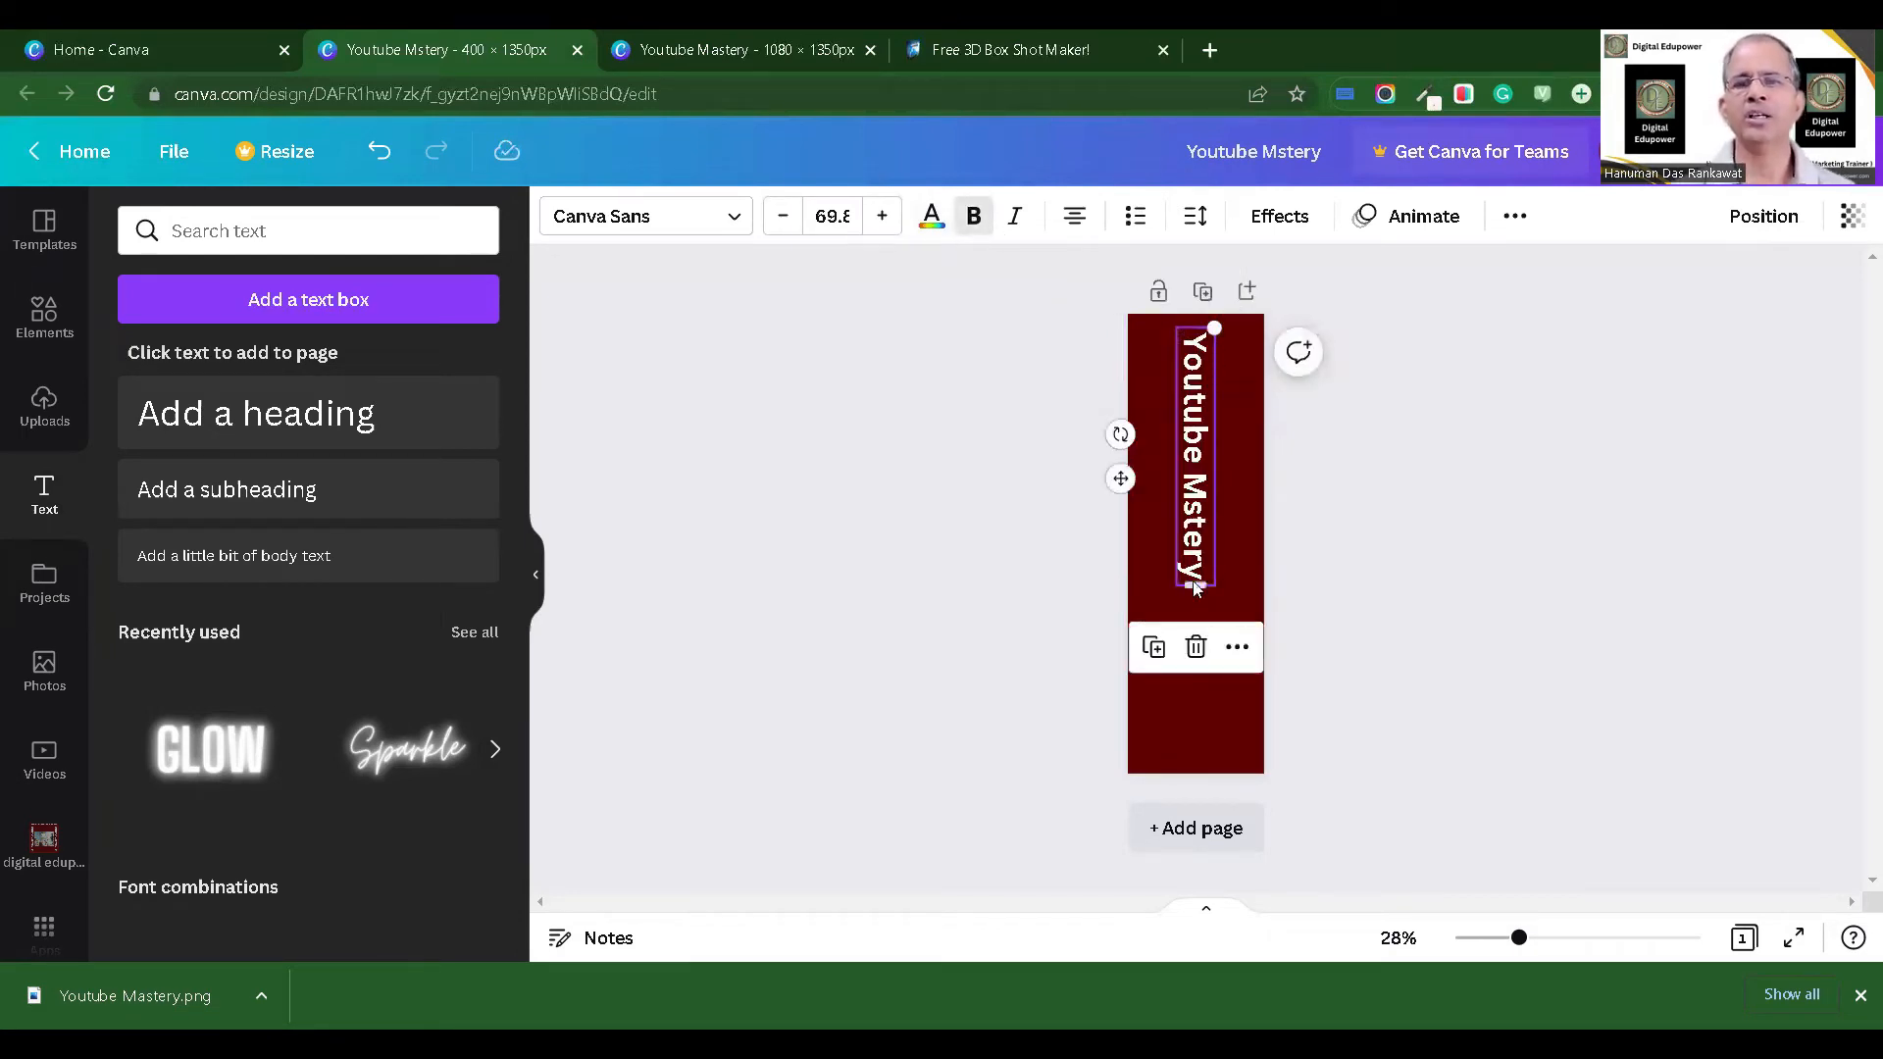
pyautogui.moveTo(1197, 588); pyautogui.dragTo(1196, 657)
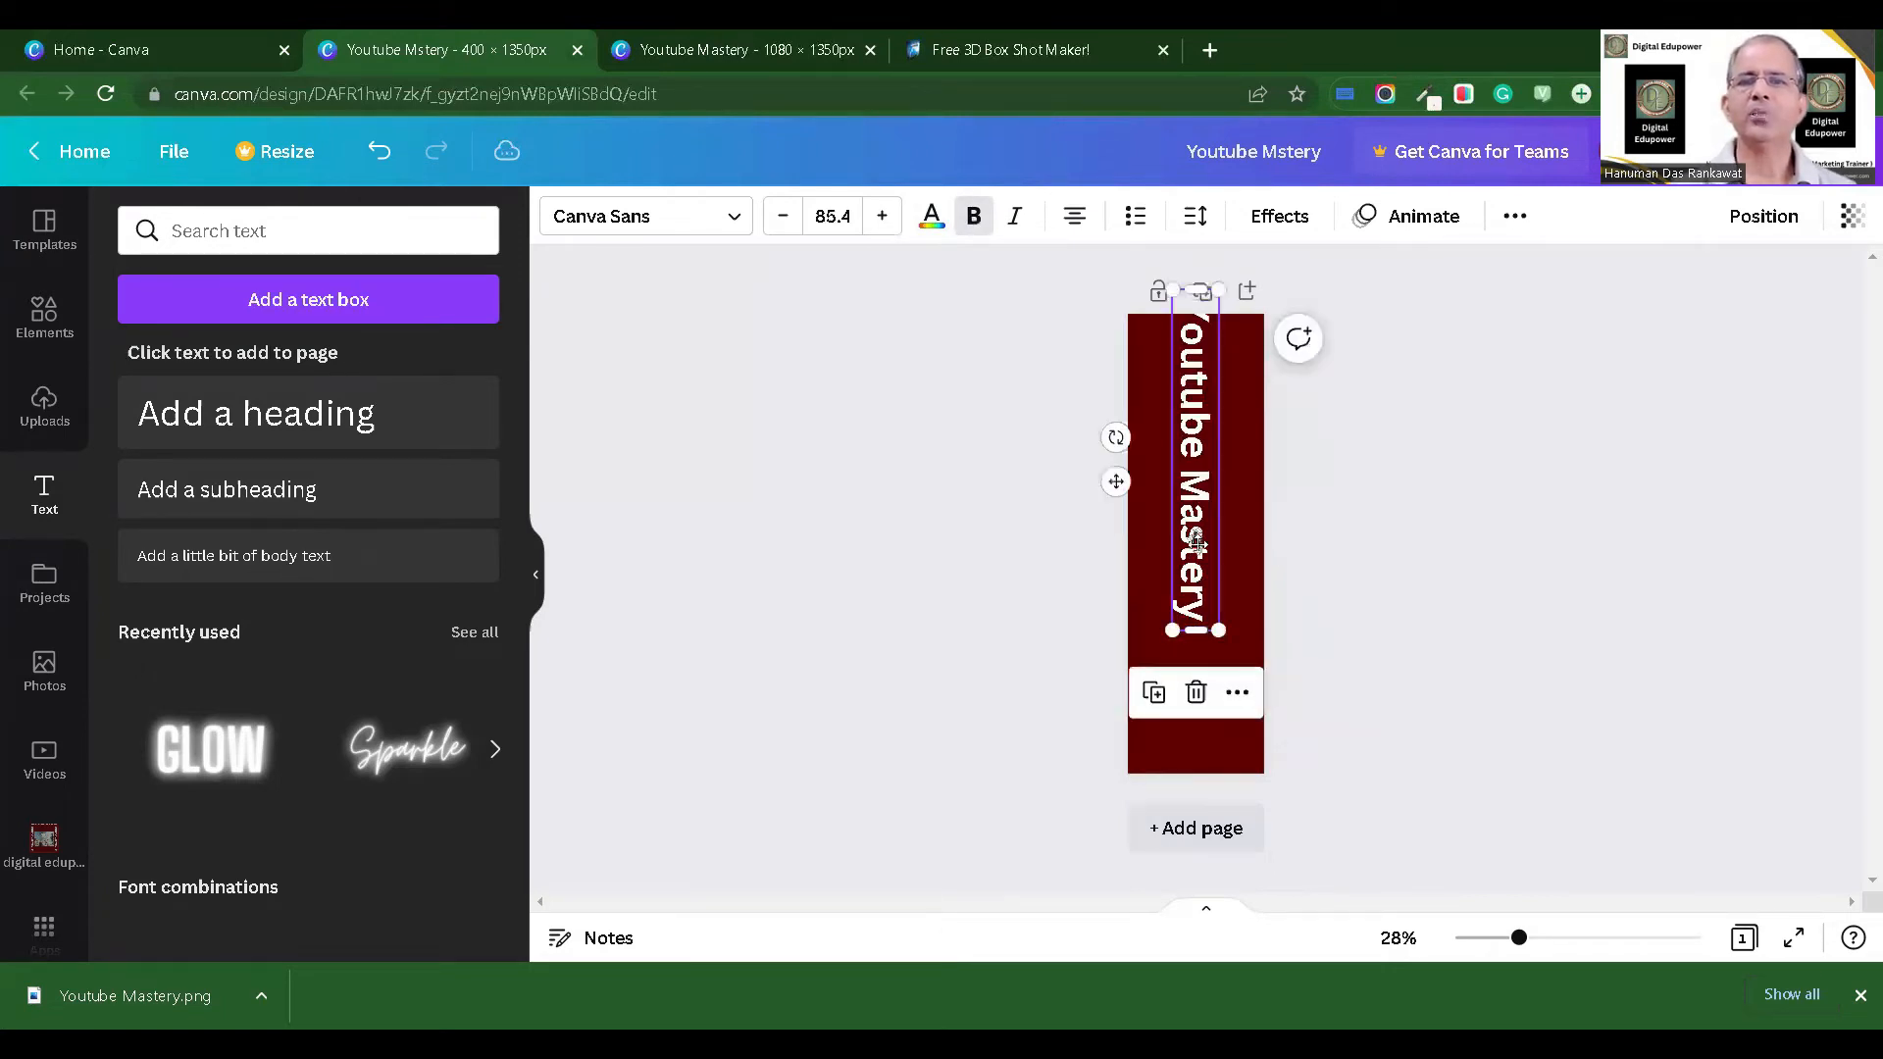
pyautogui.click(1351, 551)
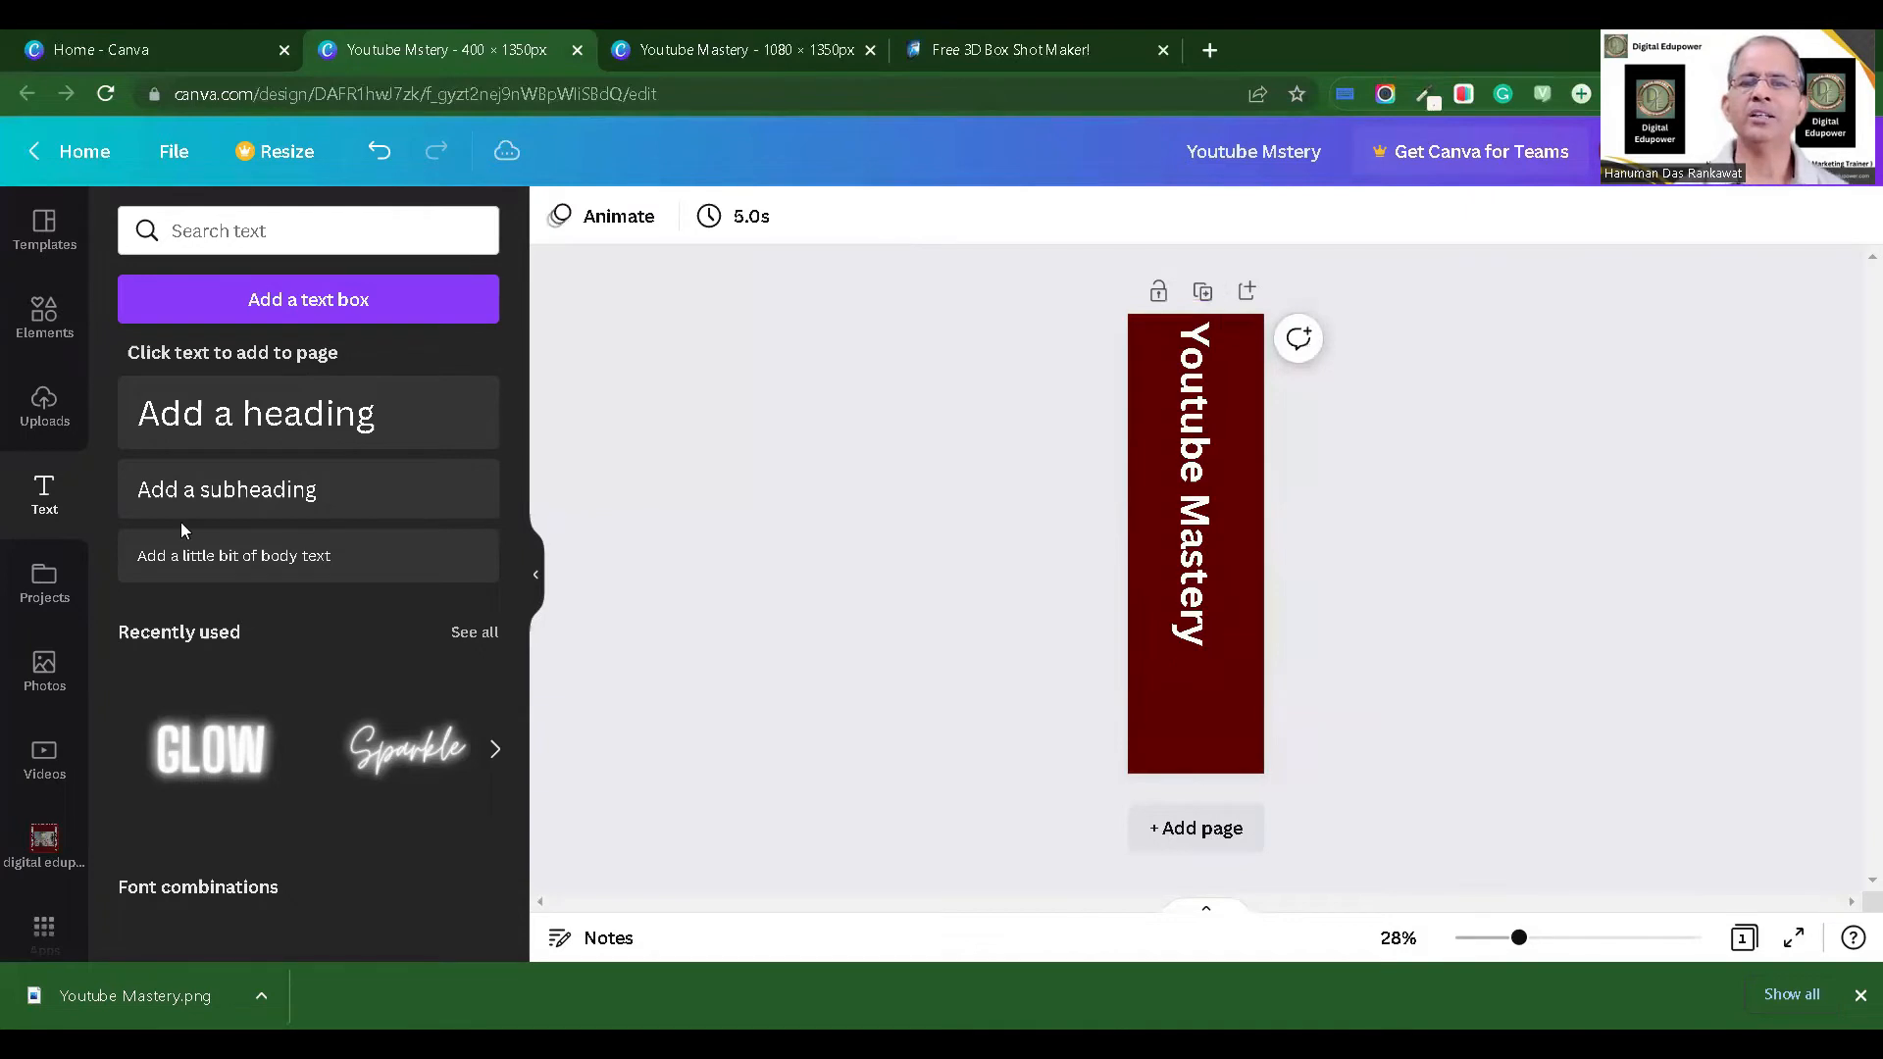
# Step: Add a plain white line and place it vertically below the text, reaching the page's lower edge
pyautogui.click(17, 340)
pyautogui.click(324, 584)
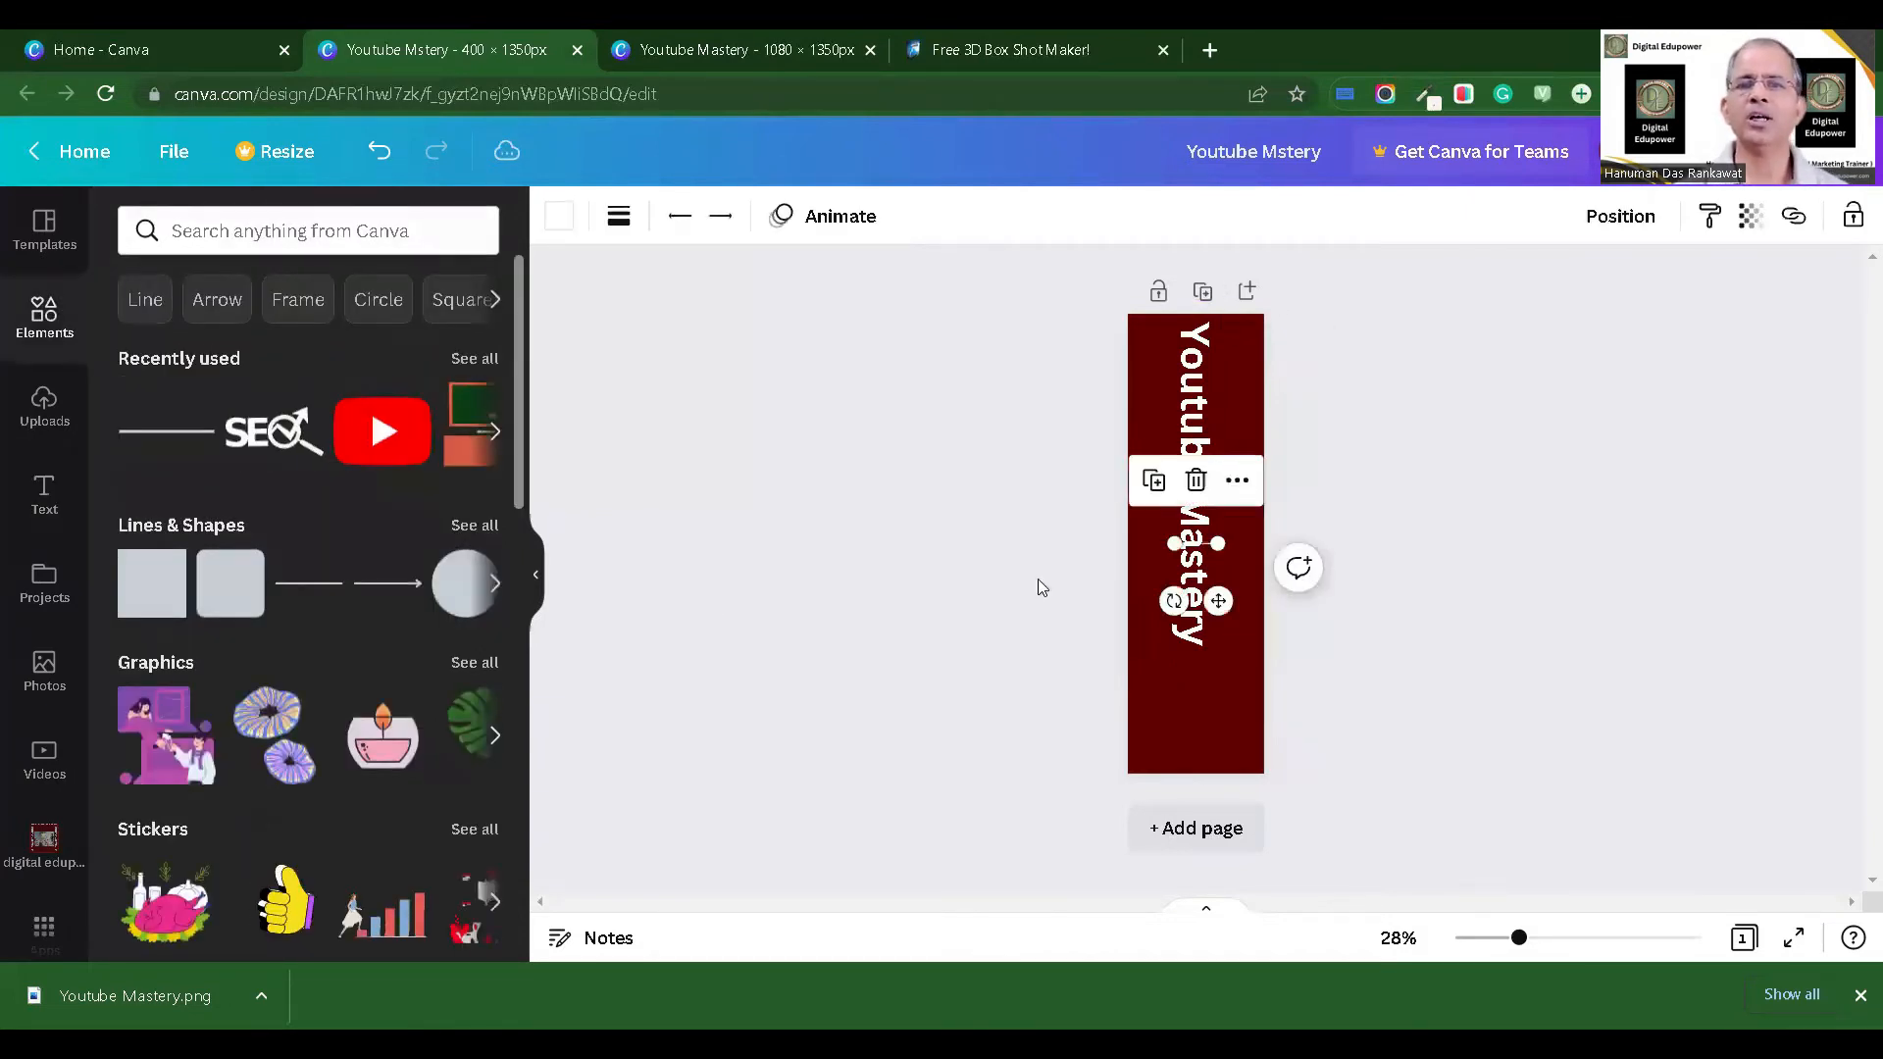
pyautogui.moveTo(1218, 600); pyautogui.dragTo(1208, 686)
pyautogui.moveTo(1186, 772); pyautogui.dragTo(1191, 773)
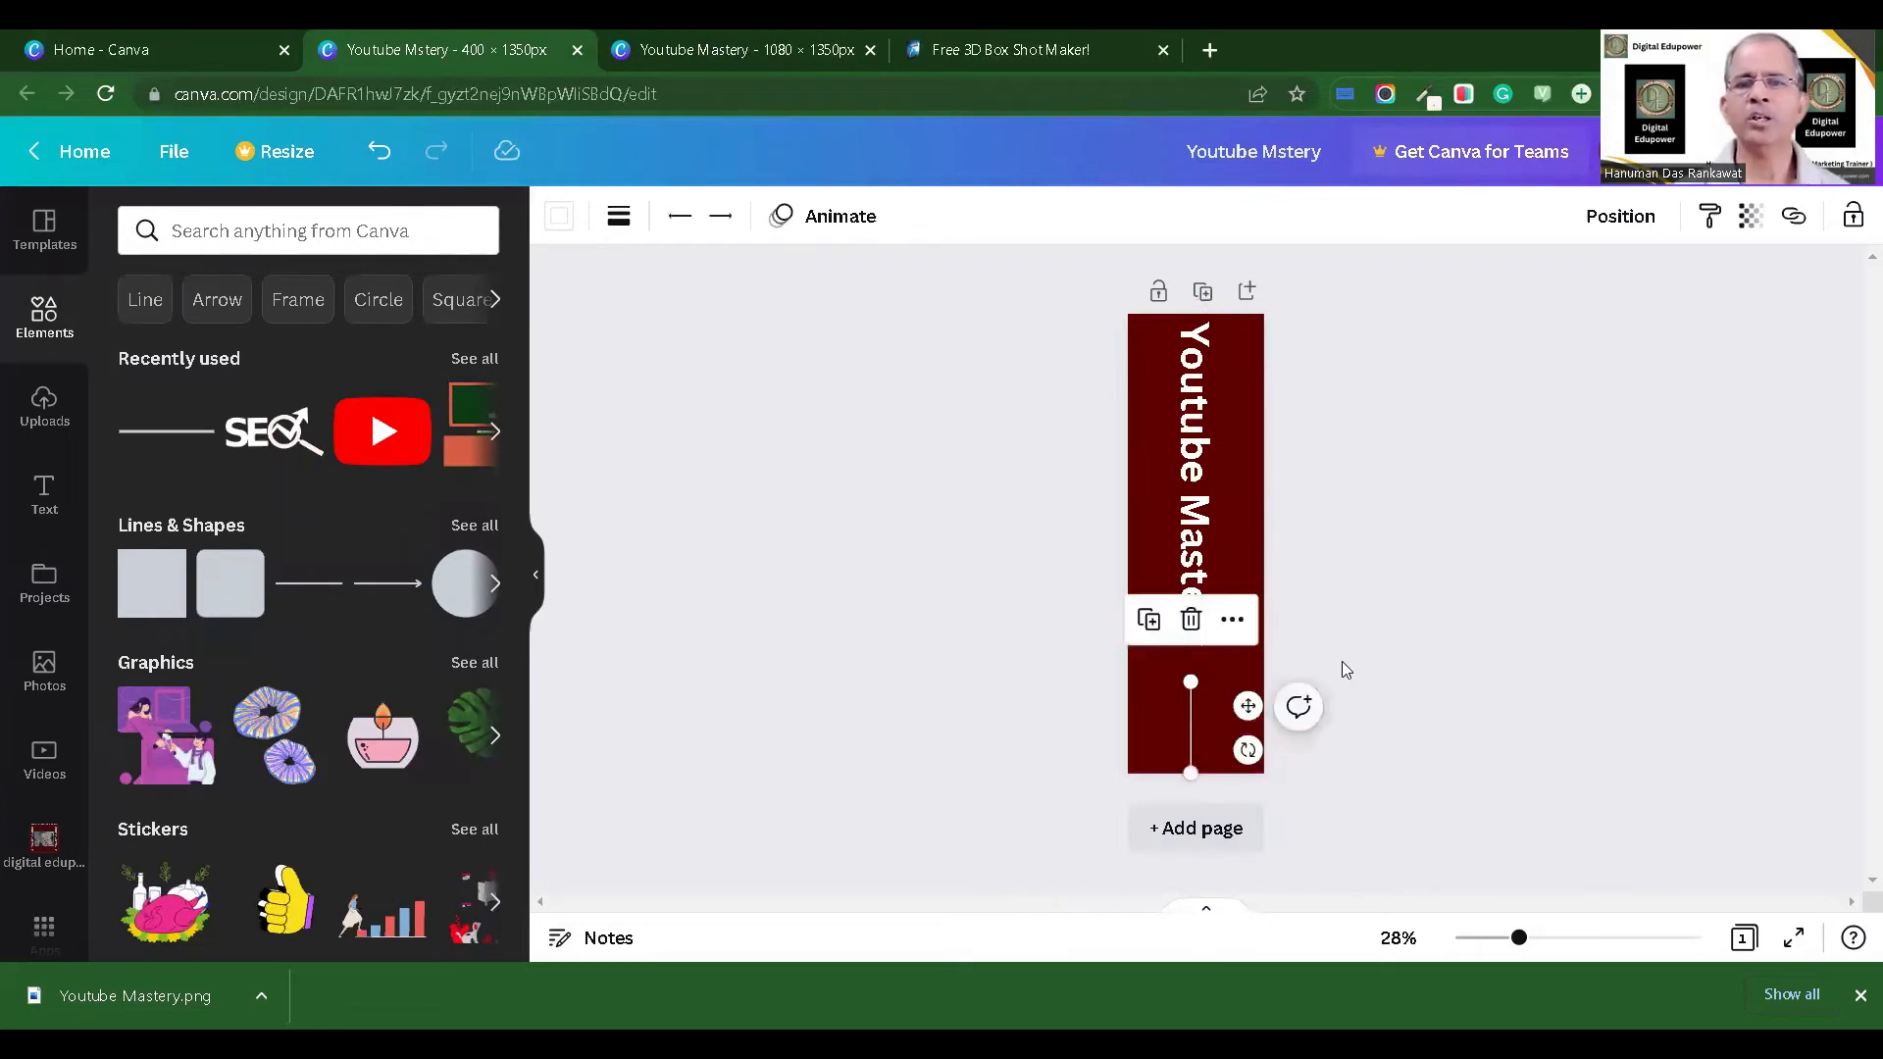
# Step: Increase the vertical line's weight and move the "Youtube Mastery" text slightly down towards it
pyautogui.click(1201, 701)
pyautogui.click(1191, 718)
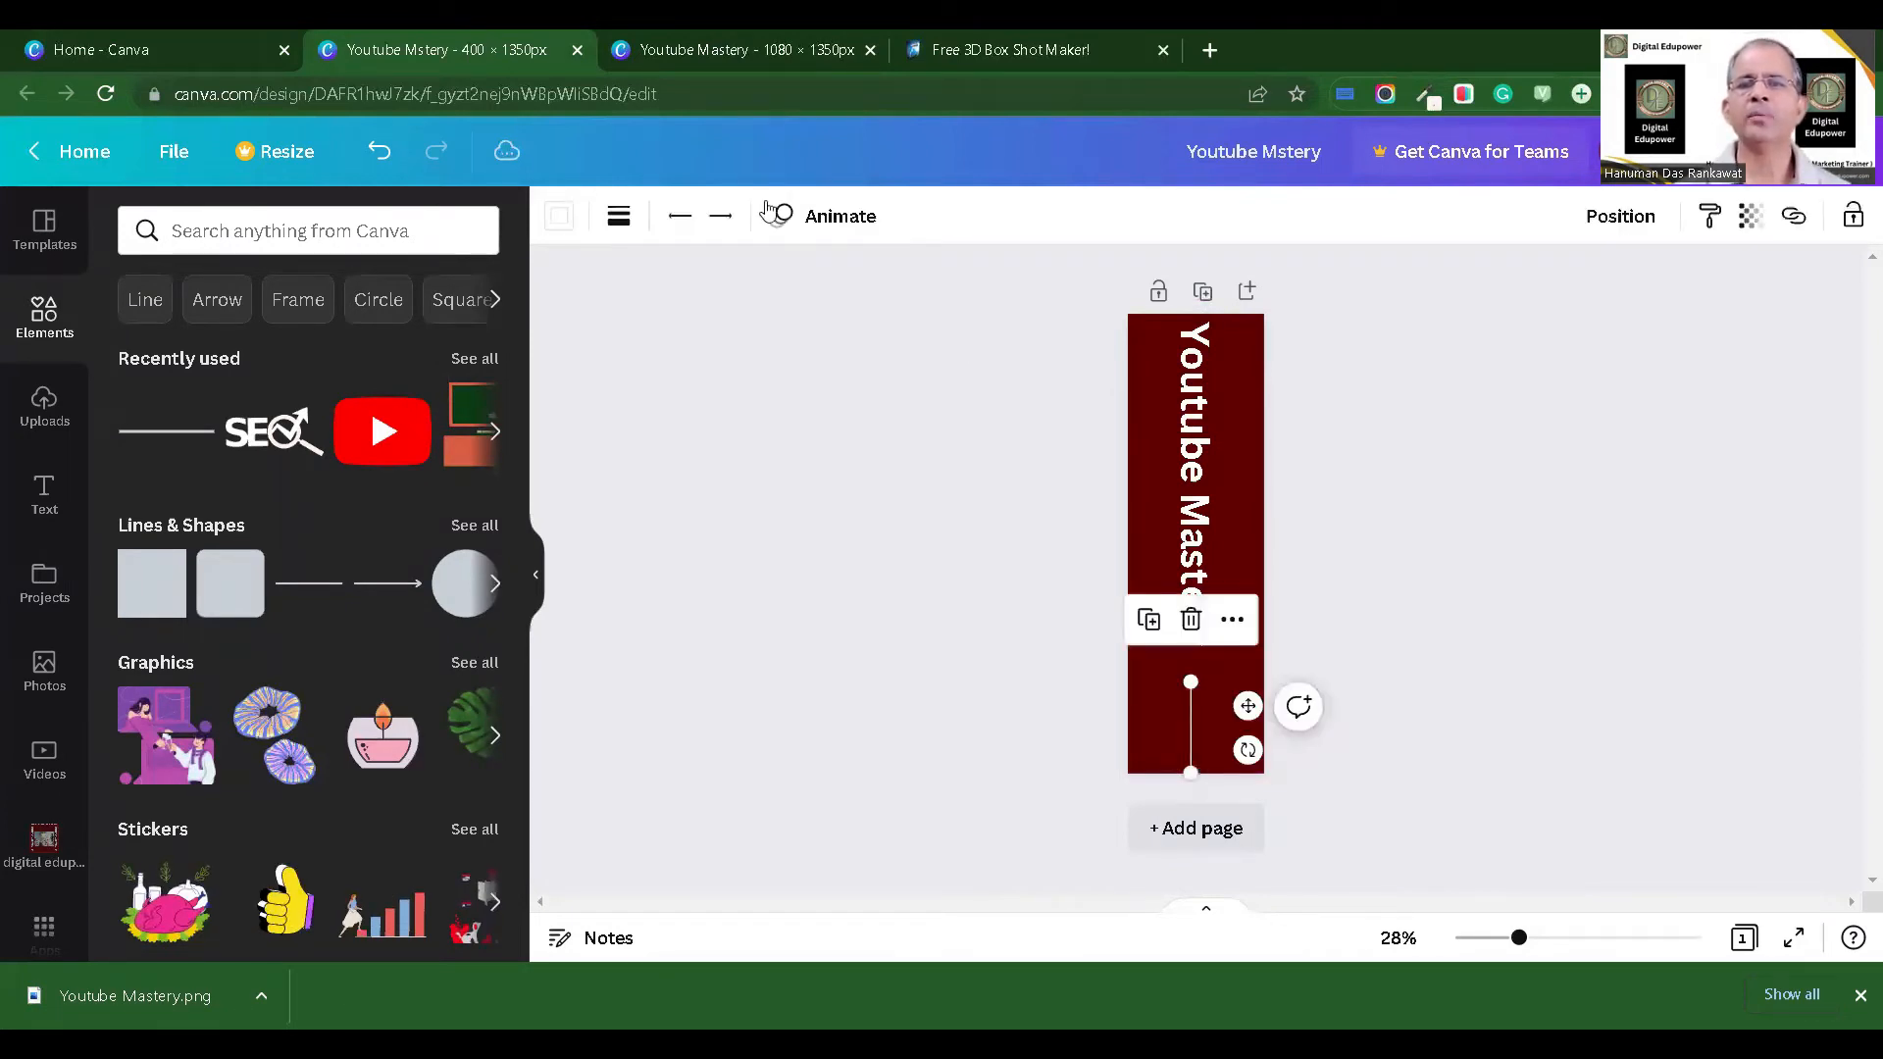
pyautogui.click(625, 231)
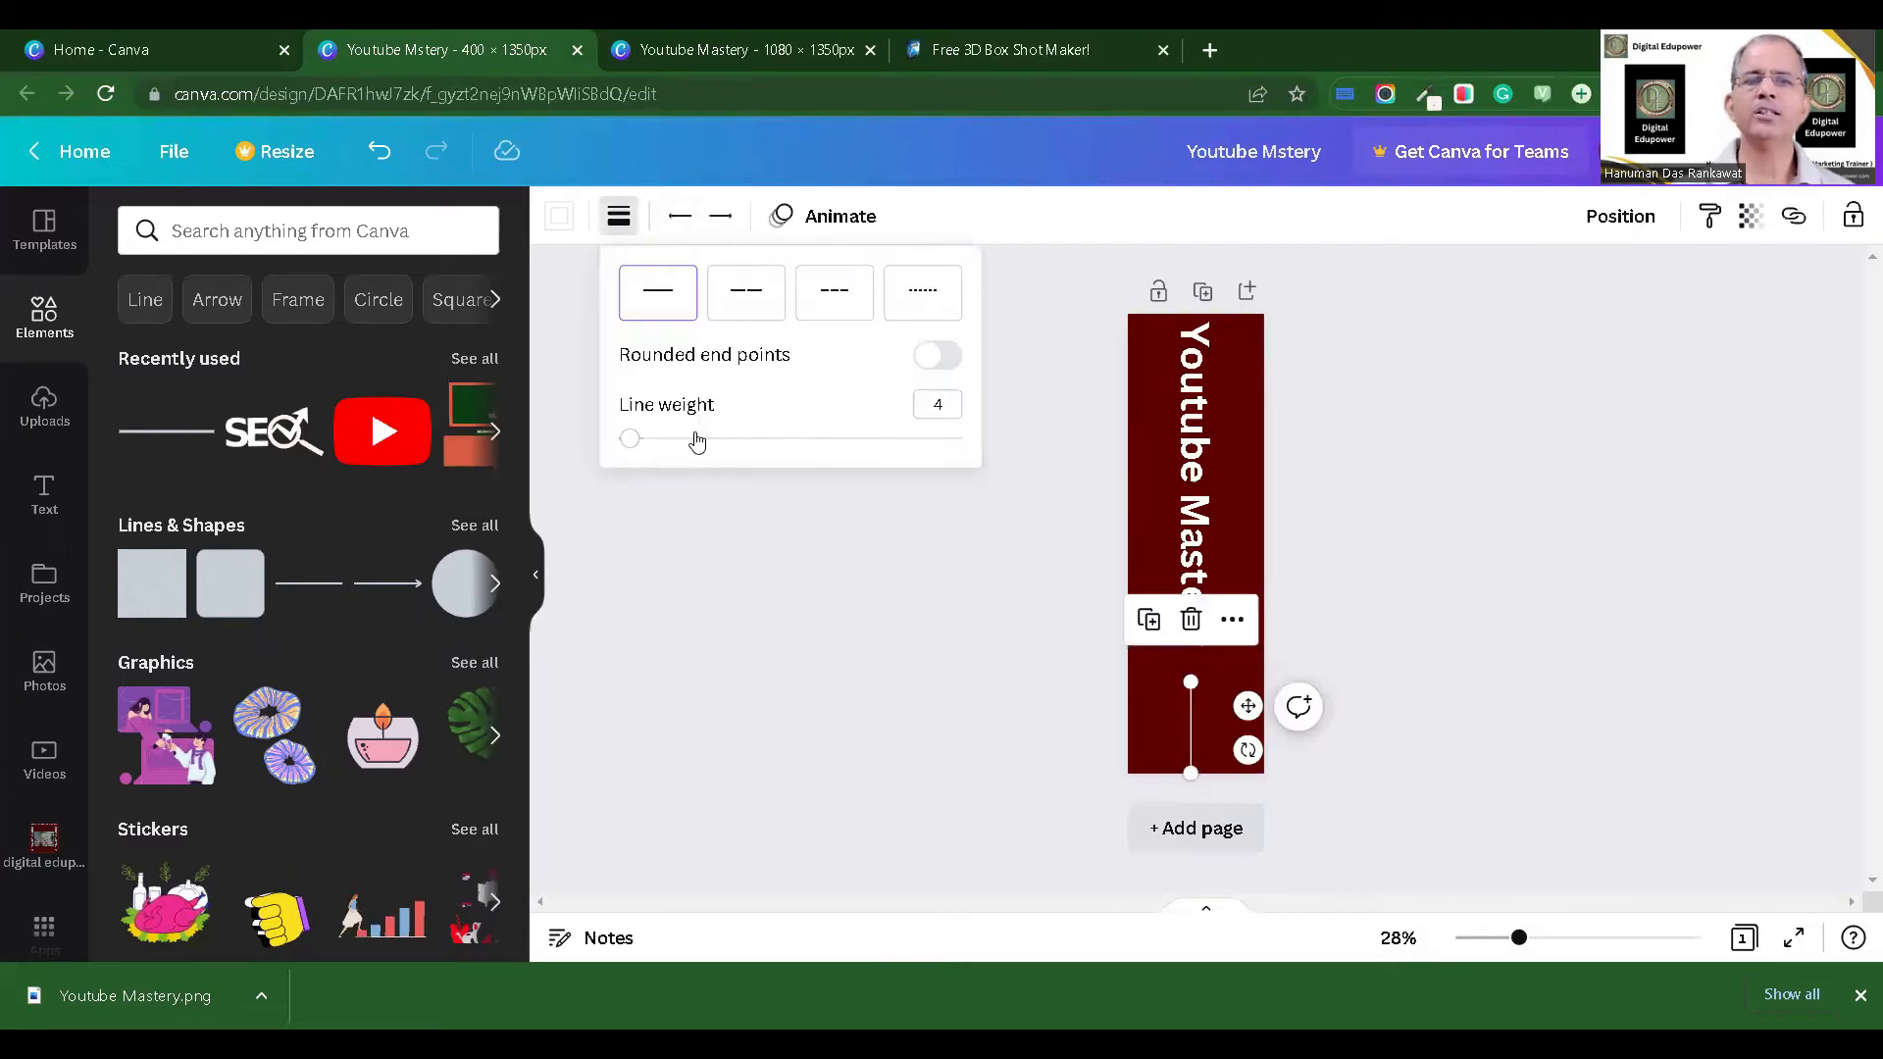
pyautogui.moveTo(629, 438); pyautogui.dragTo(694, 439)
pyautogui.click(1330, 623)
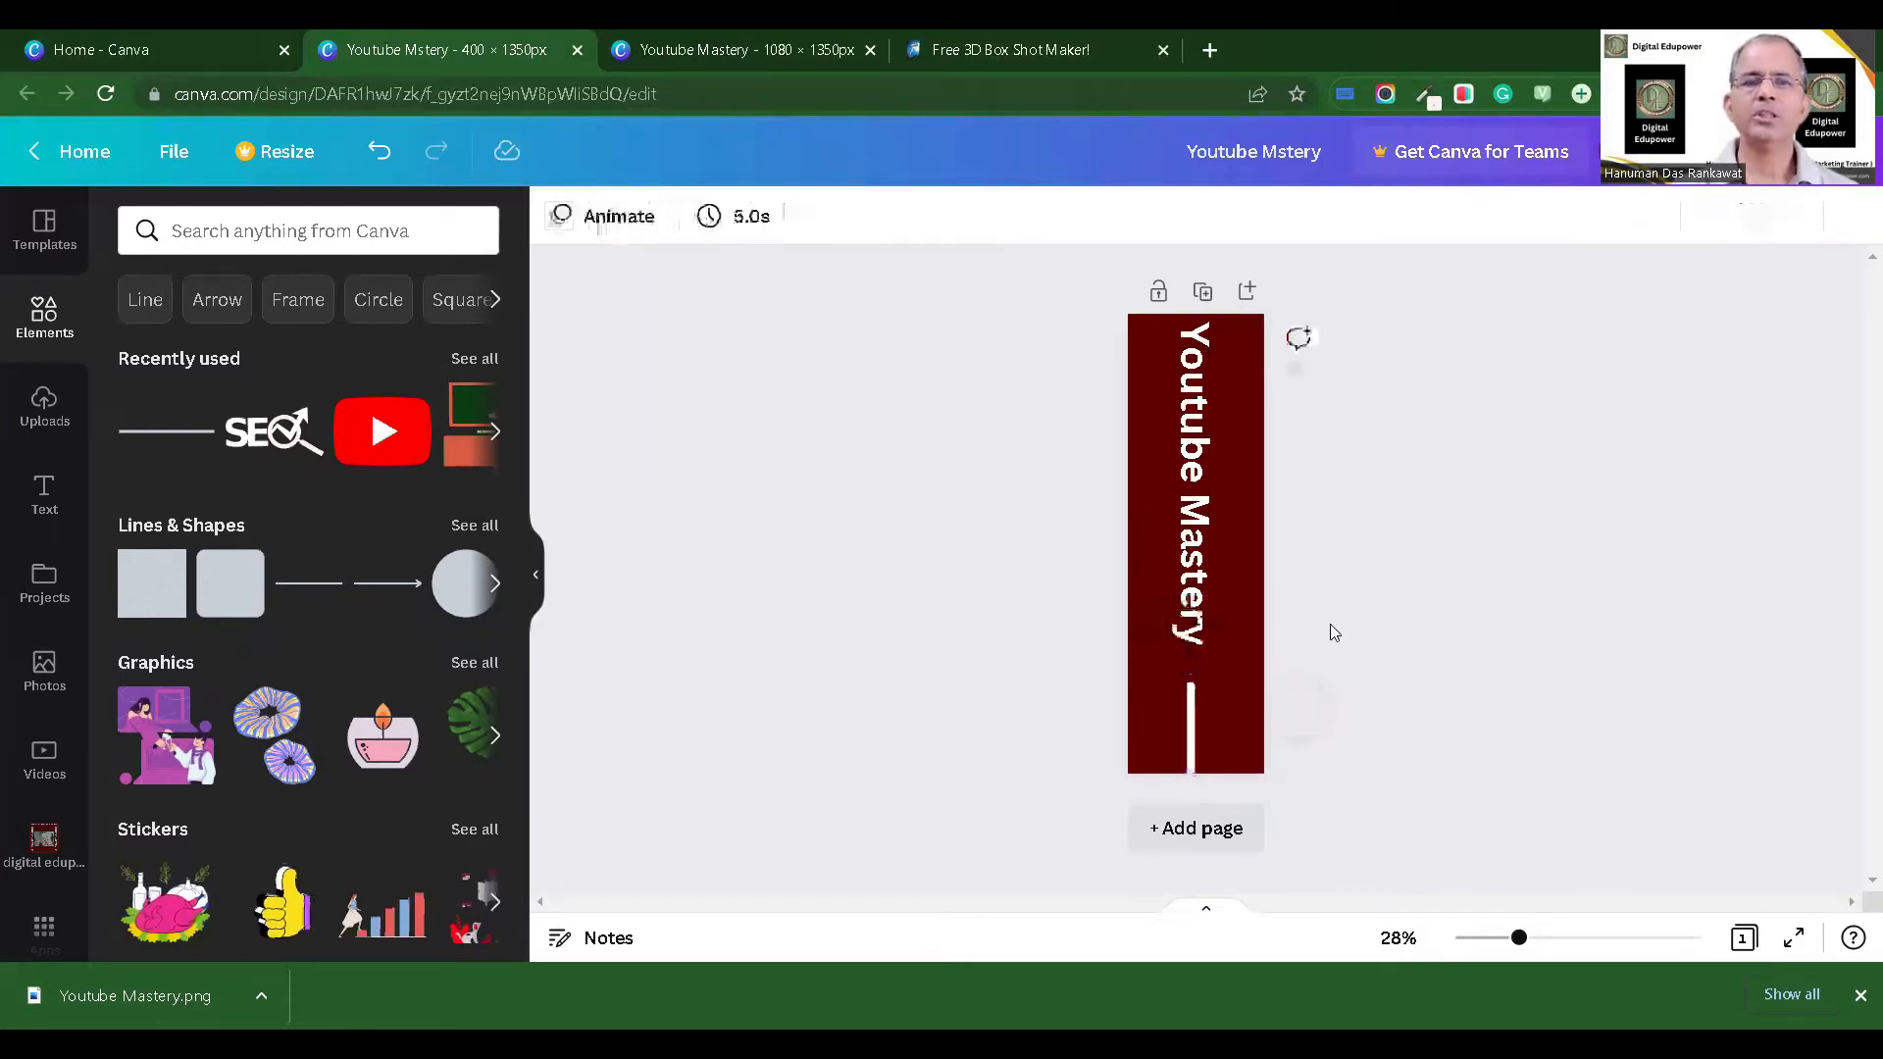
pyautogui.click(1203, 579)
pyautogui.click(1377, 541)
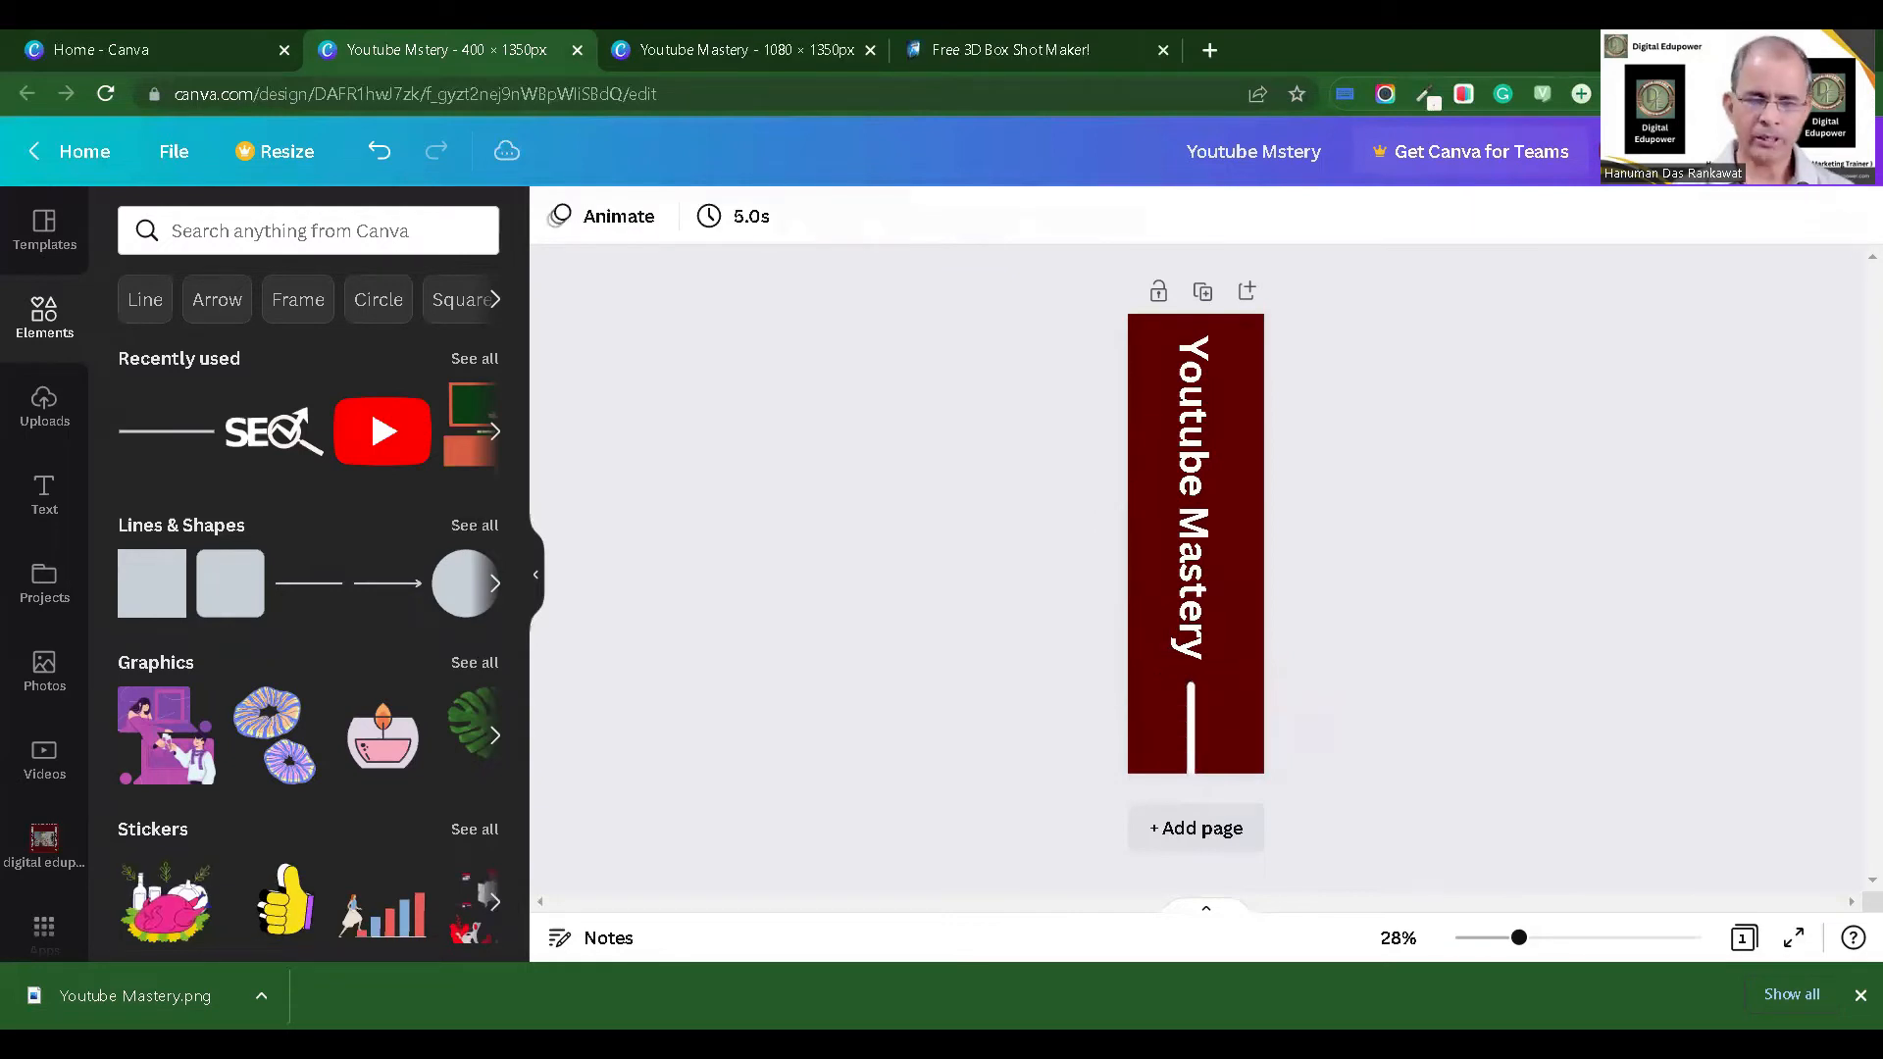
# Step: Download the 400 × 1350 px side design as a PNG file
pyautogui.click(1804, 152)
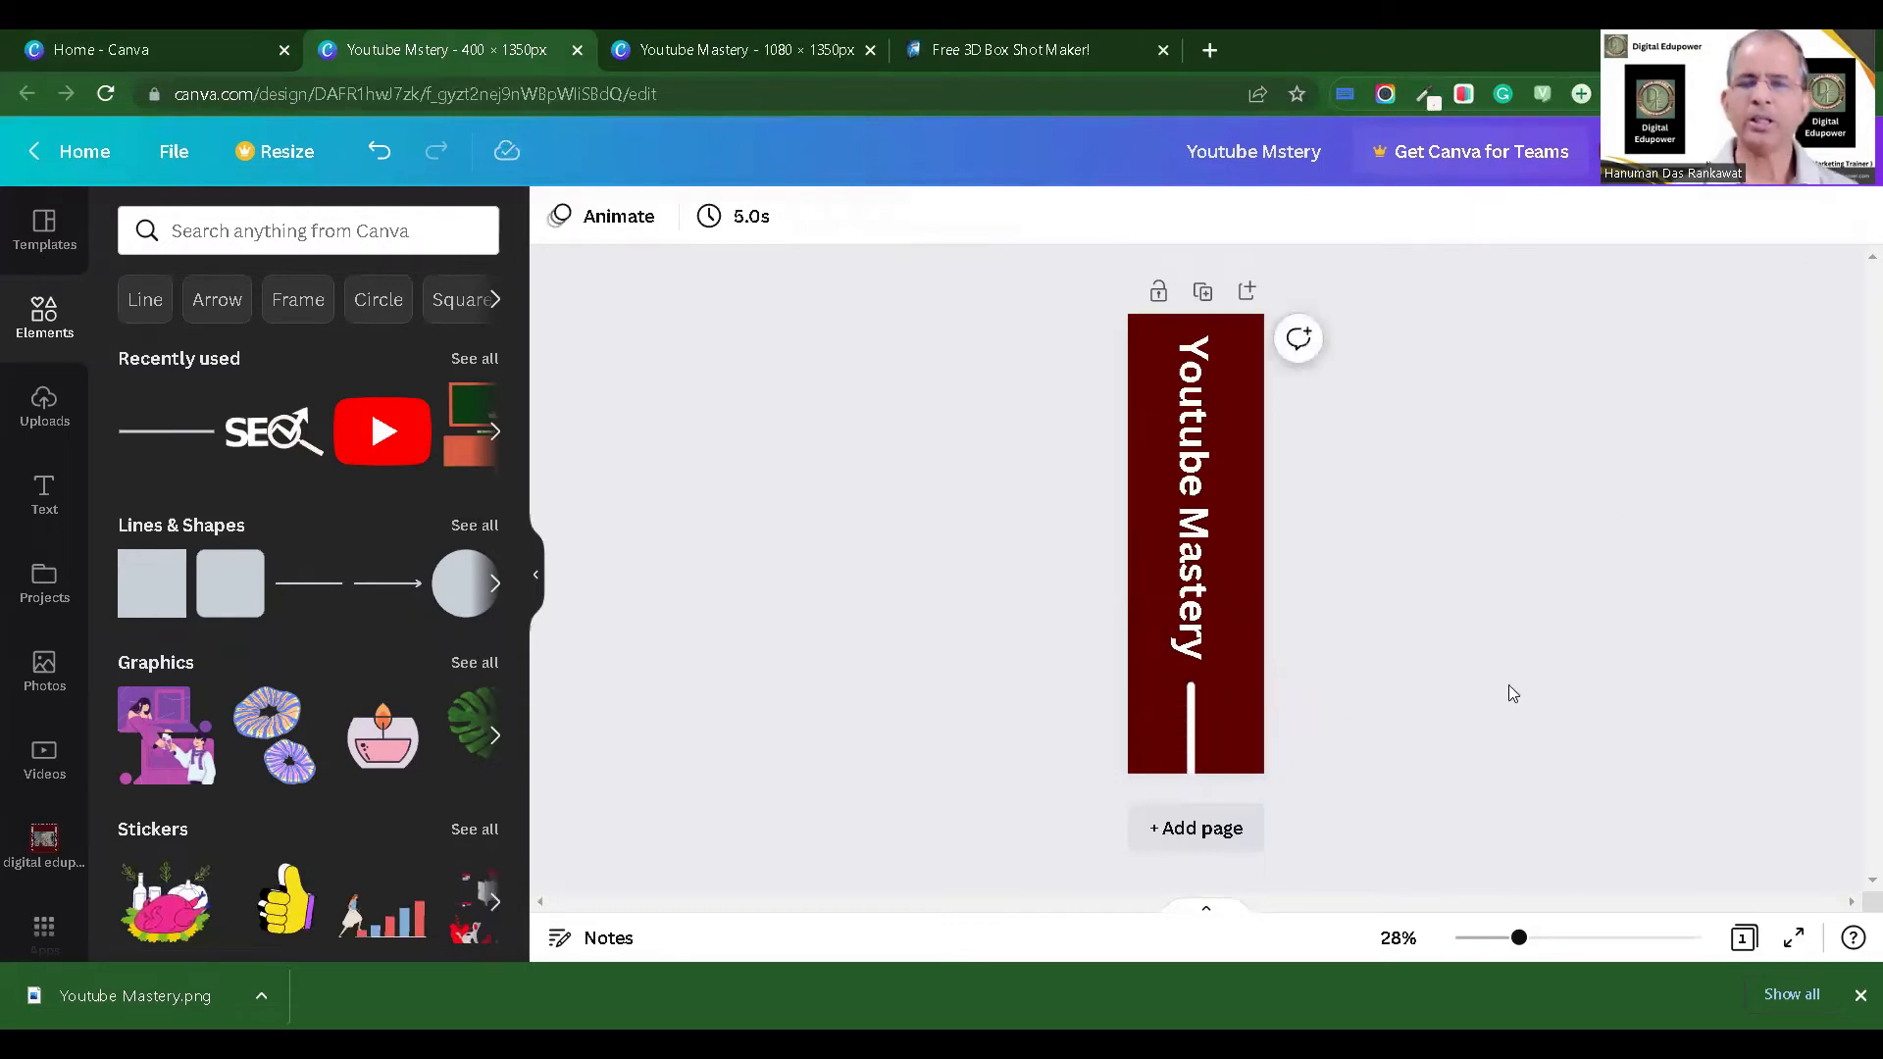
pyautogui.click(1489, 746)
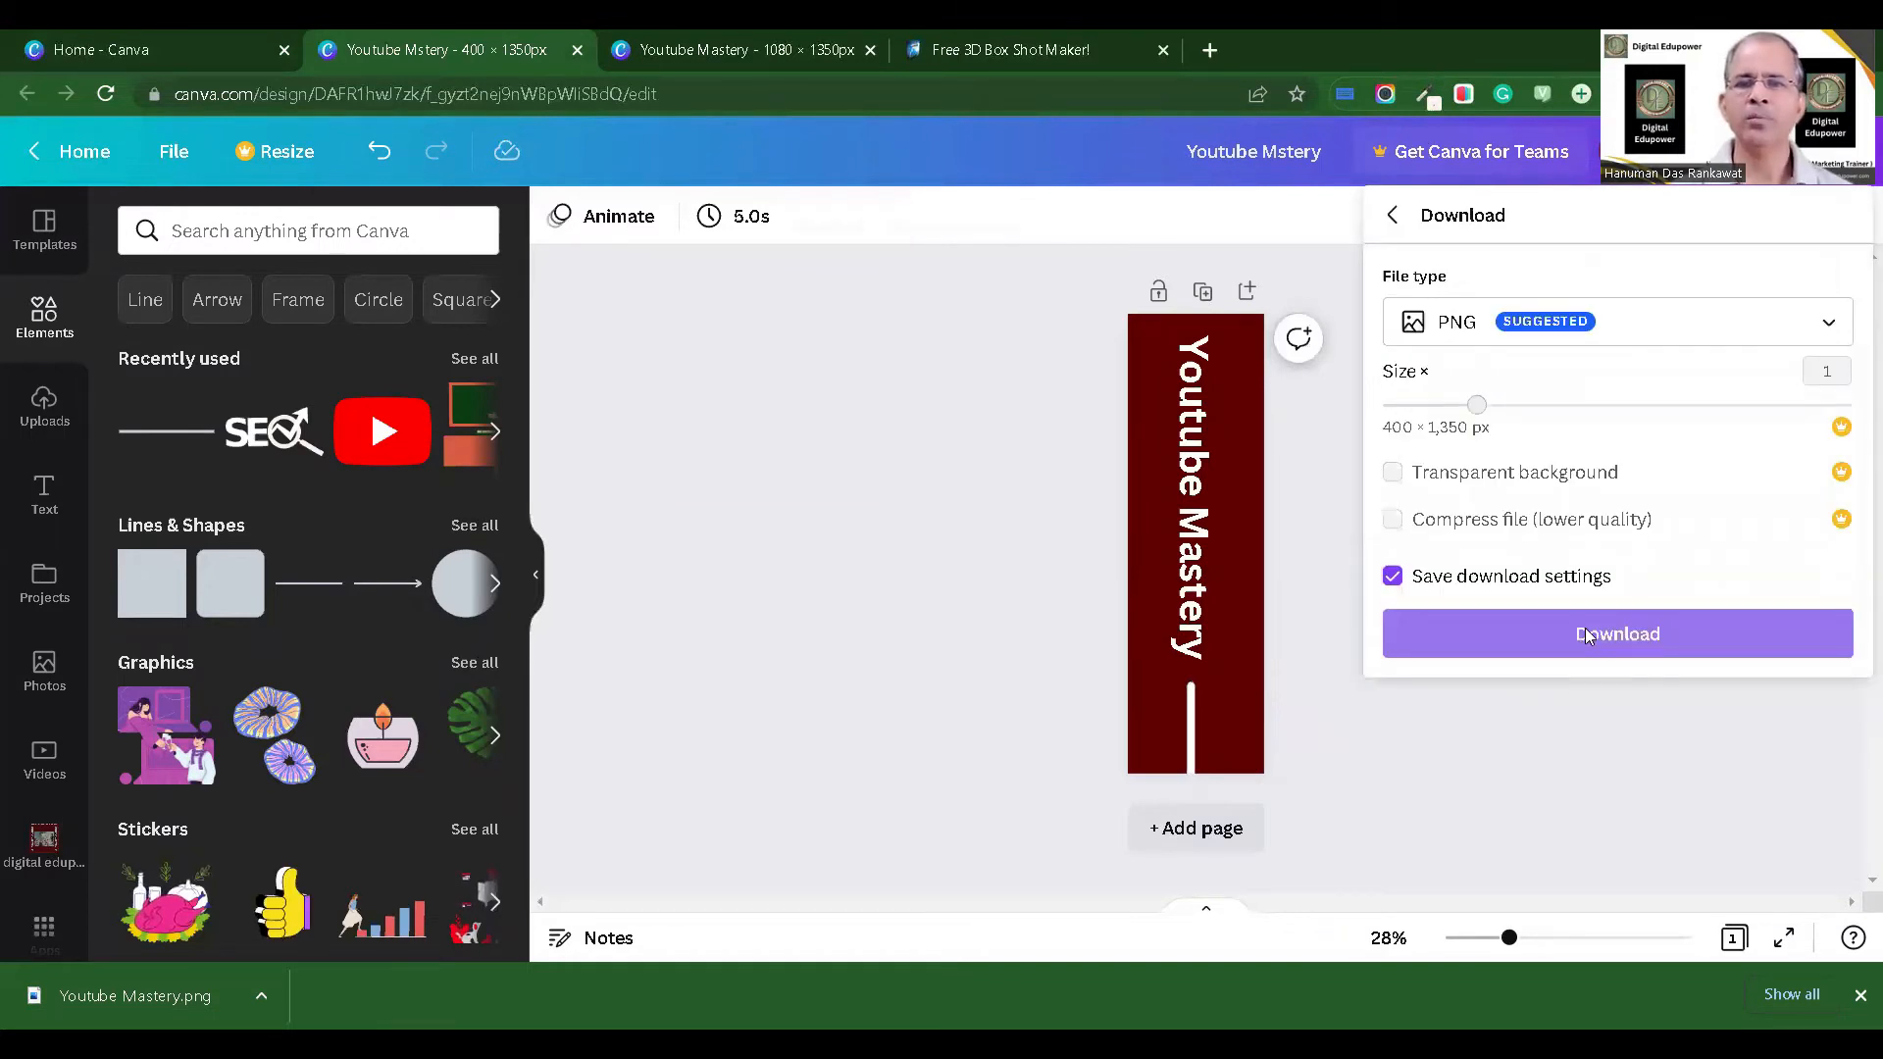
pyautogui.click(1587, 636)
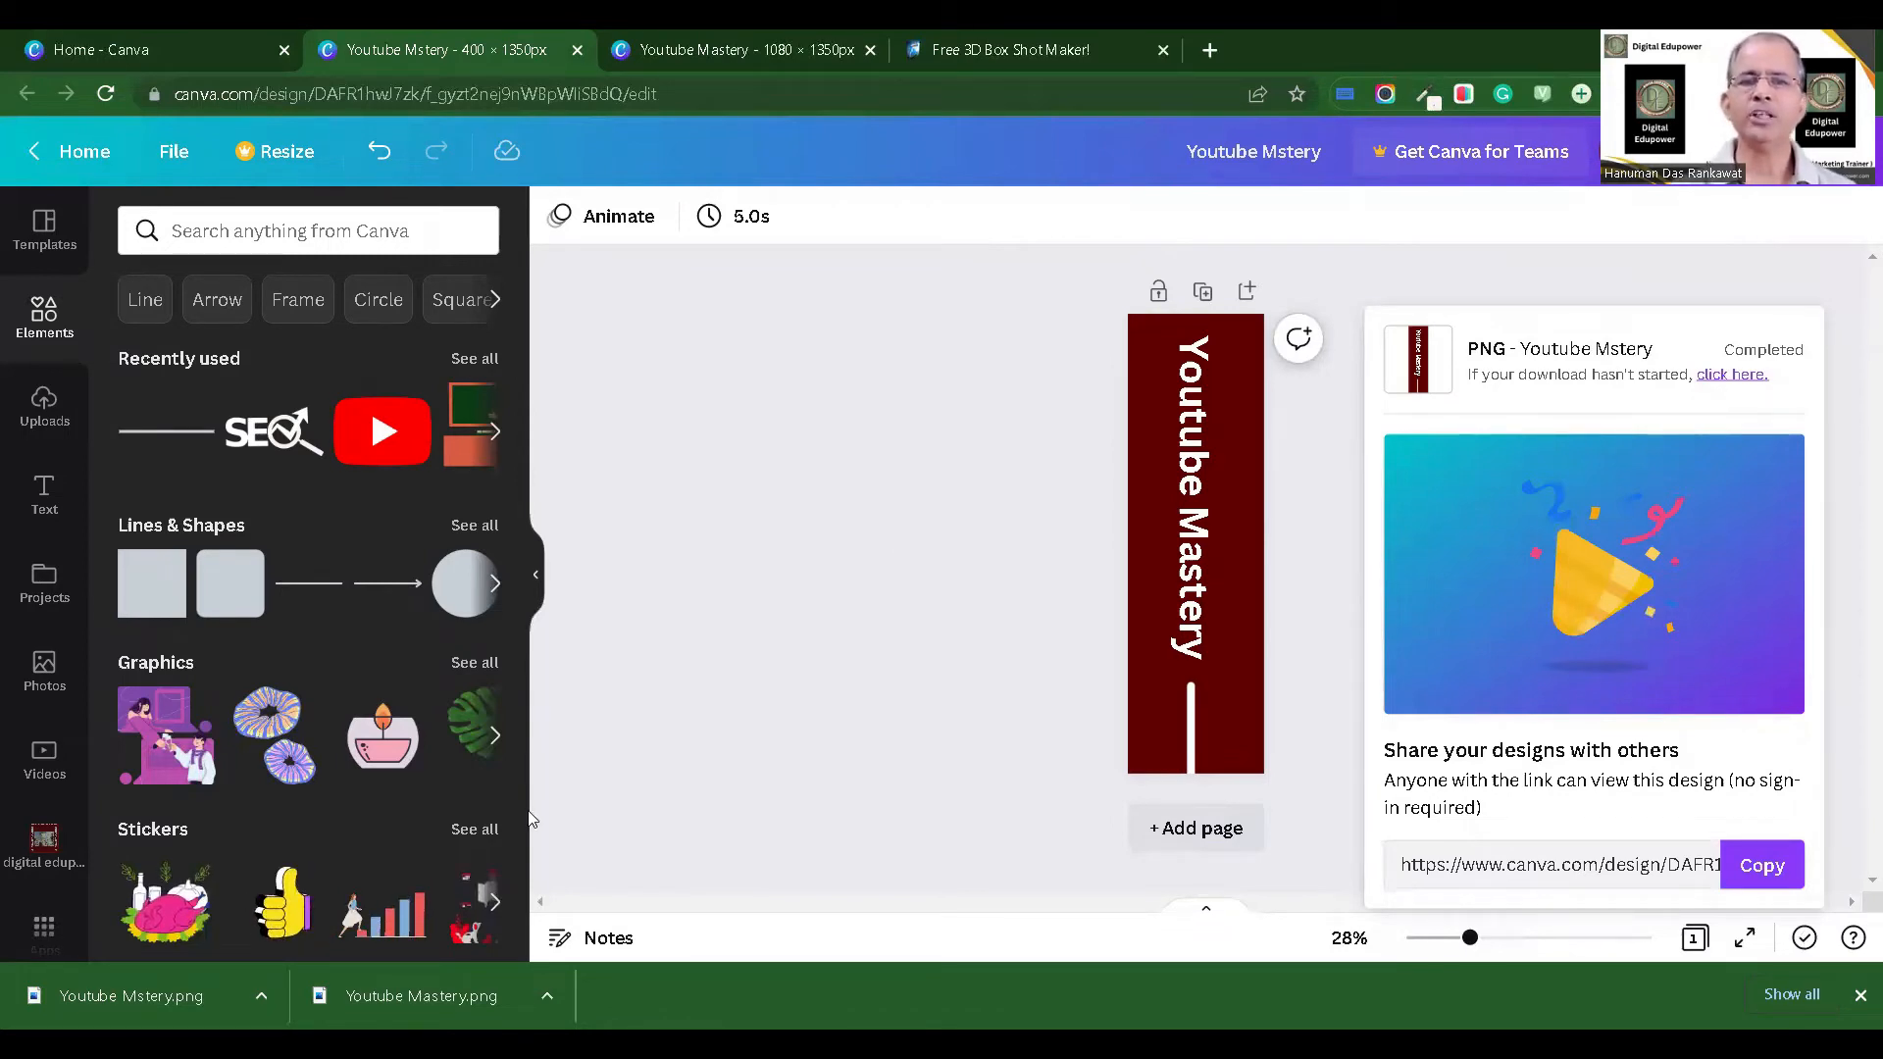
# Step: Switch to the 3D Box Shot Maker and load Youtube Mastery.png as the front cover texture
pyautogui.click(922, 53)
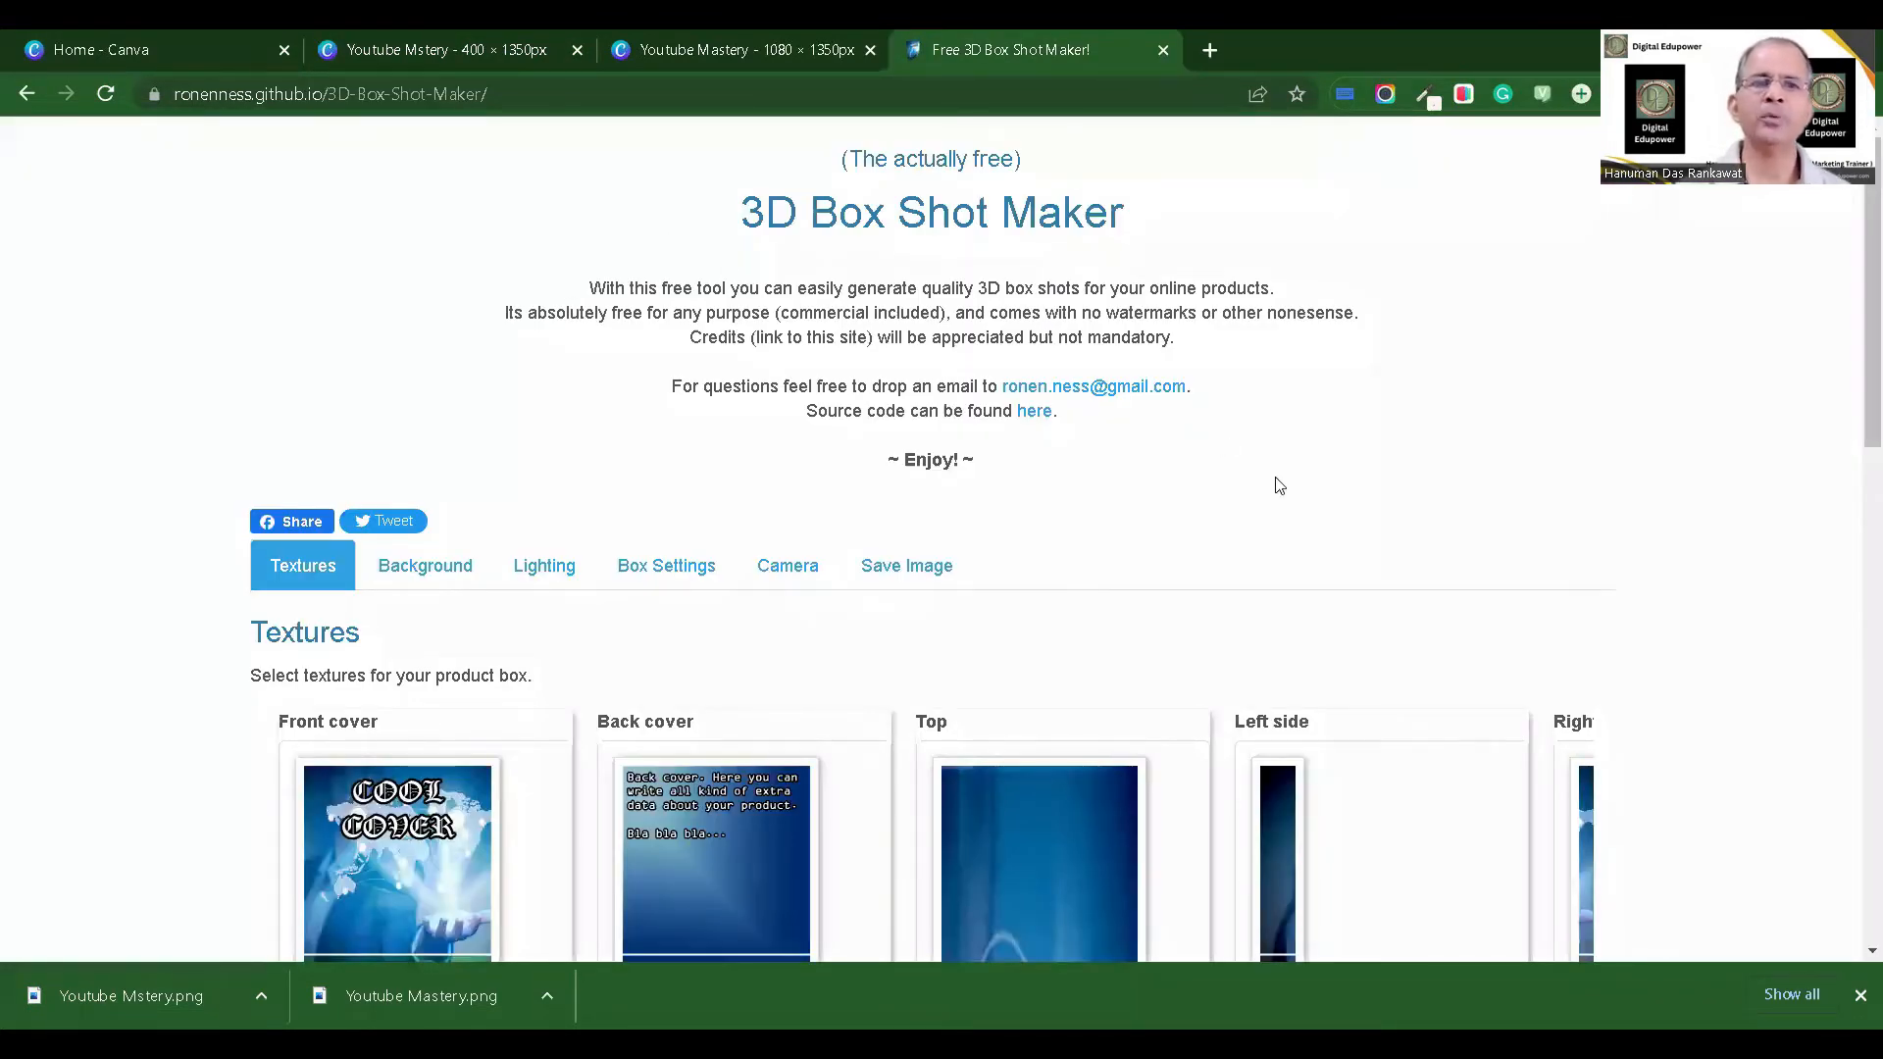
pyautogui.scroll(-5, 1808, 516)
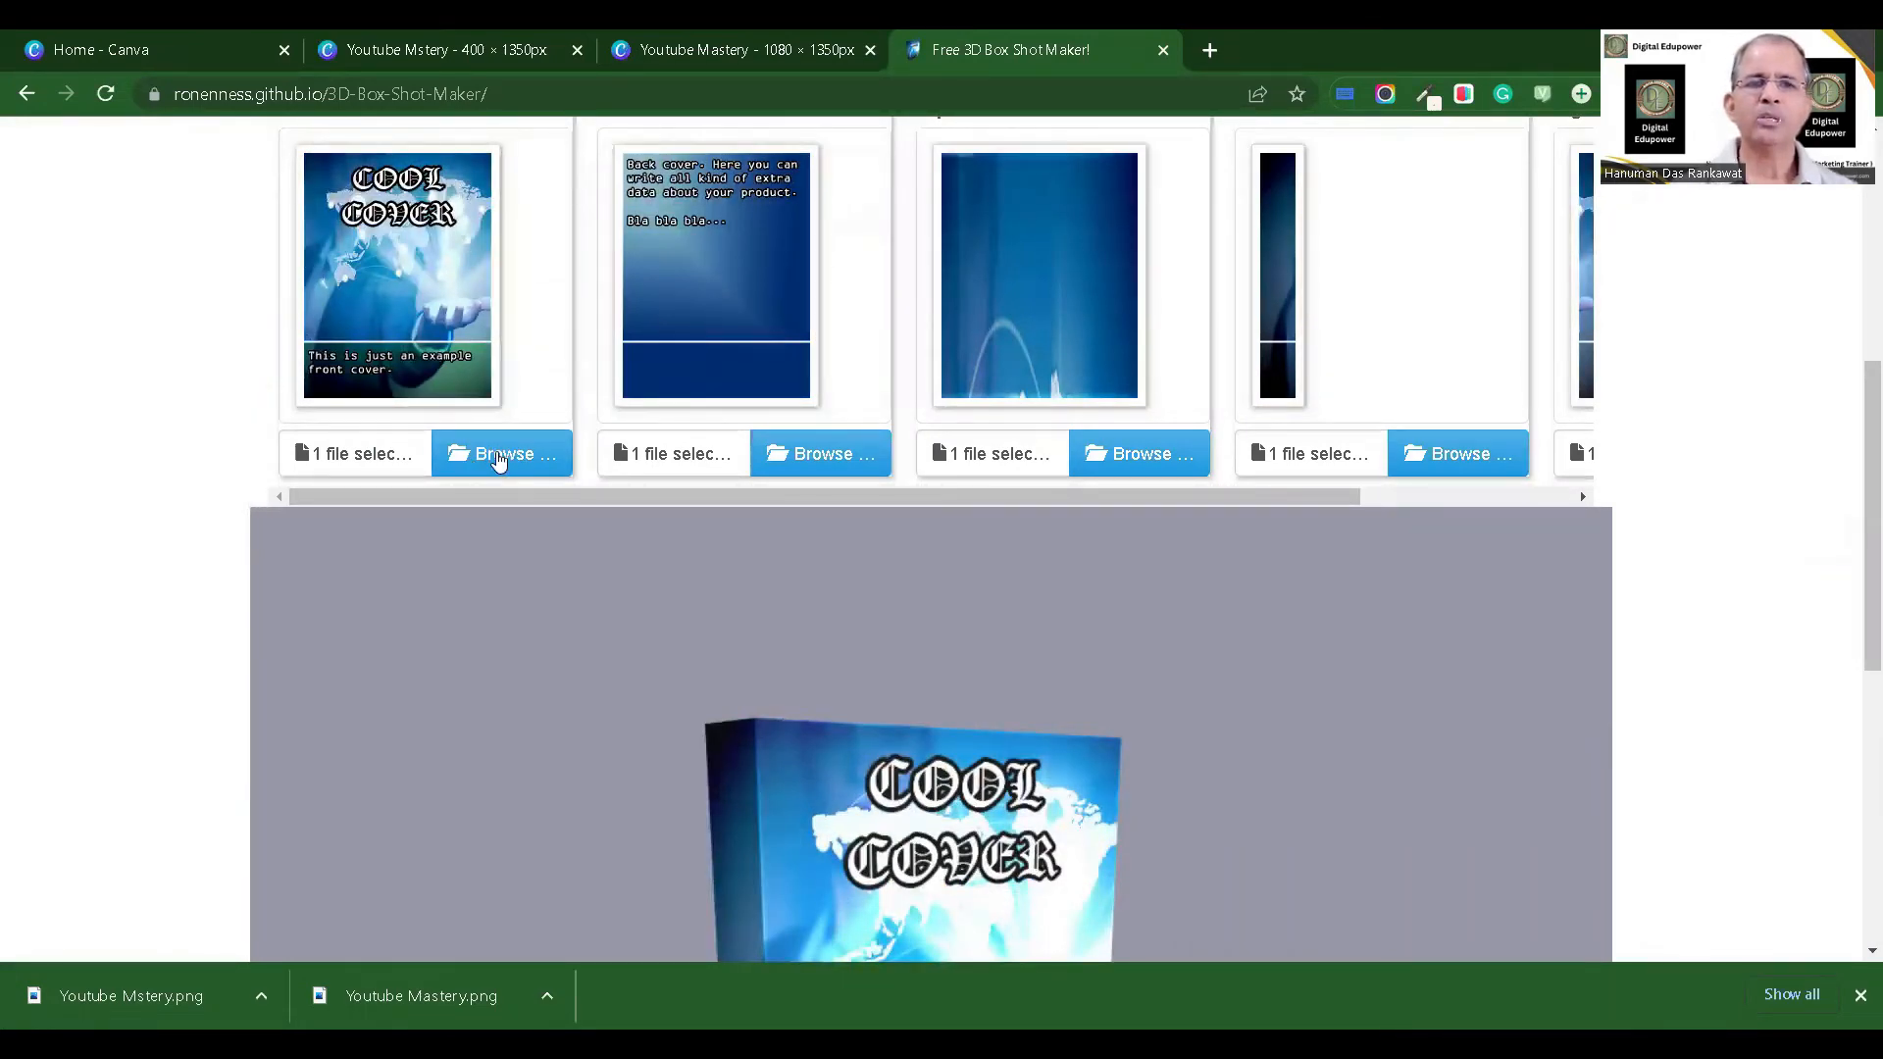
pyautogui.click(498, 457)
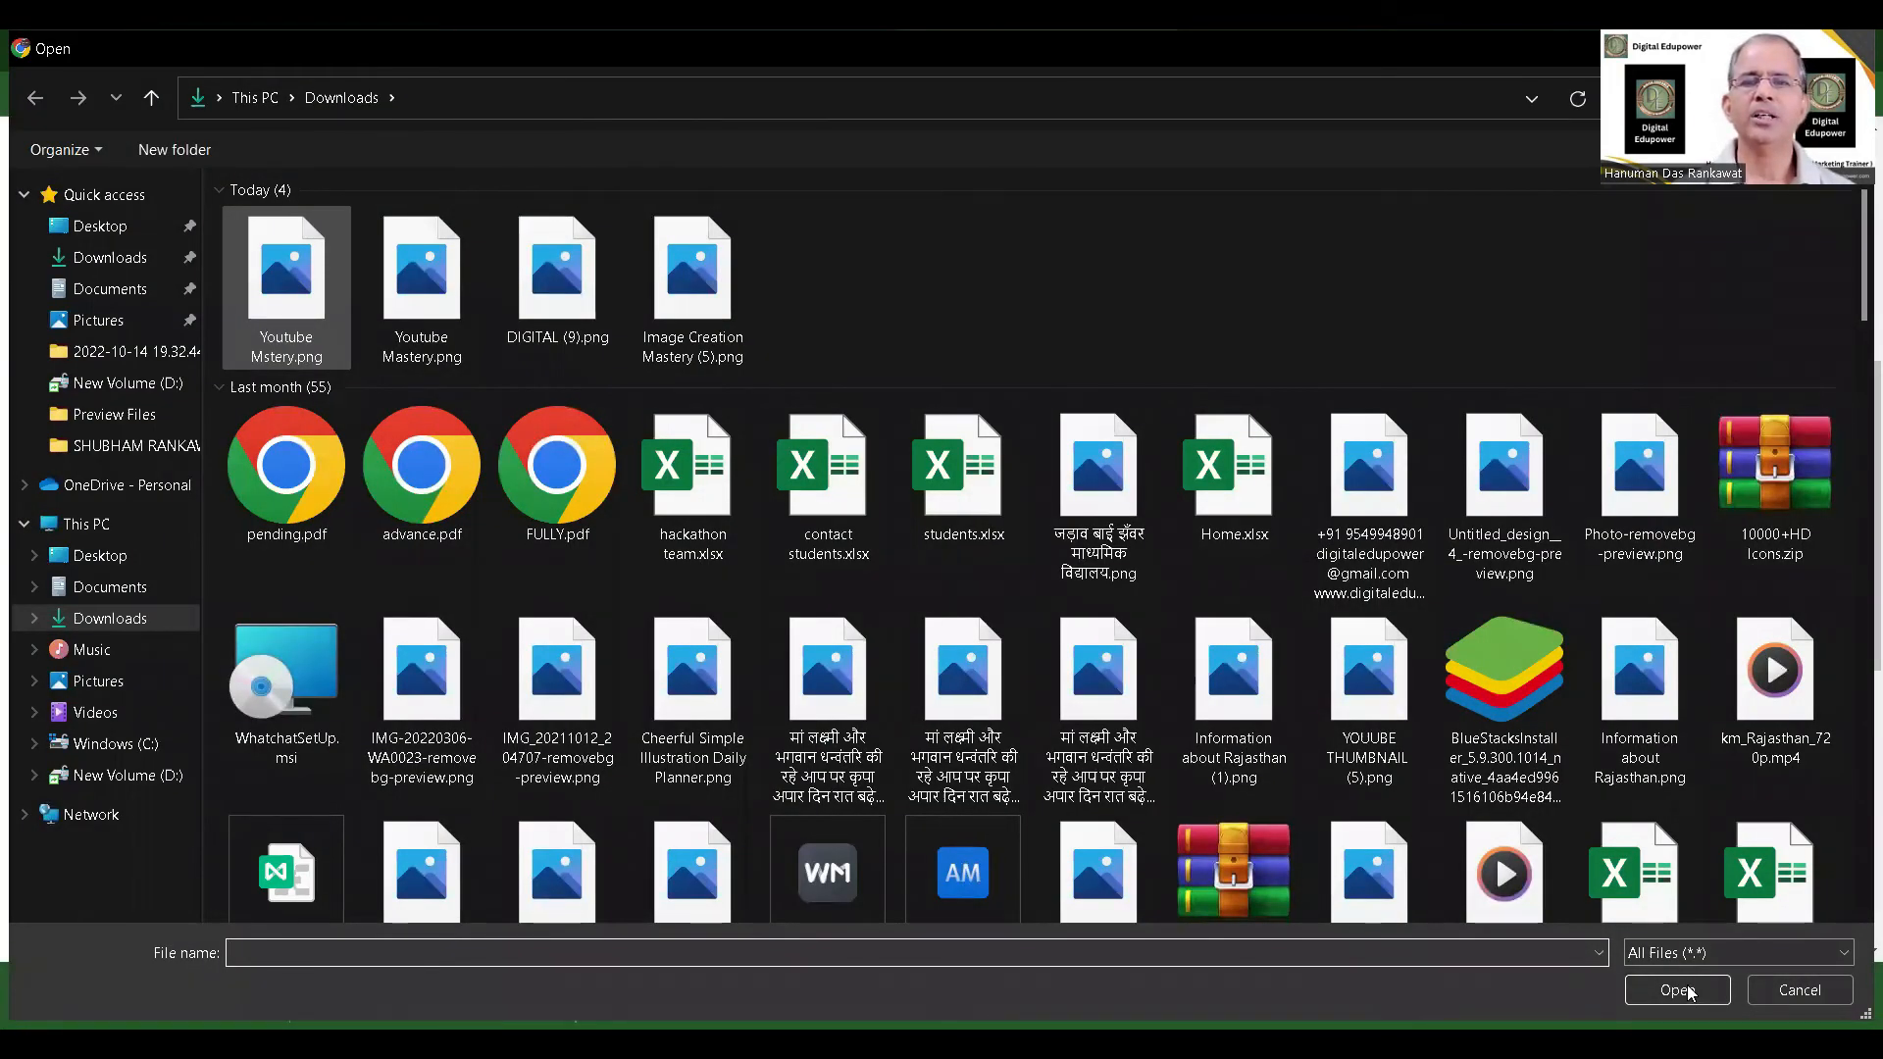
pyautogui.click(1680, 991)
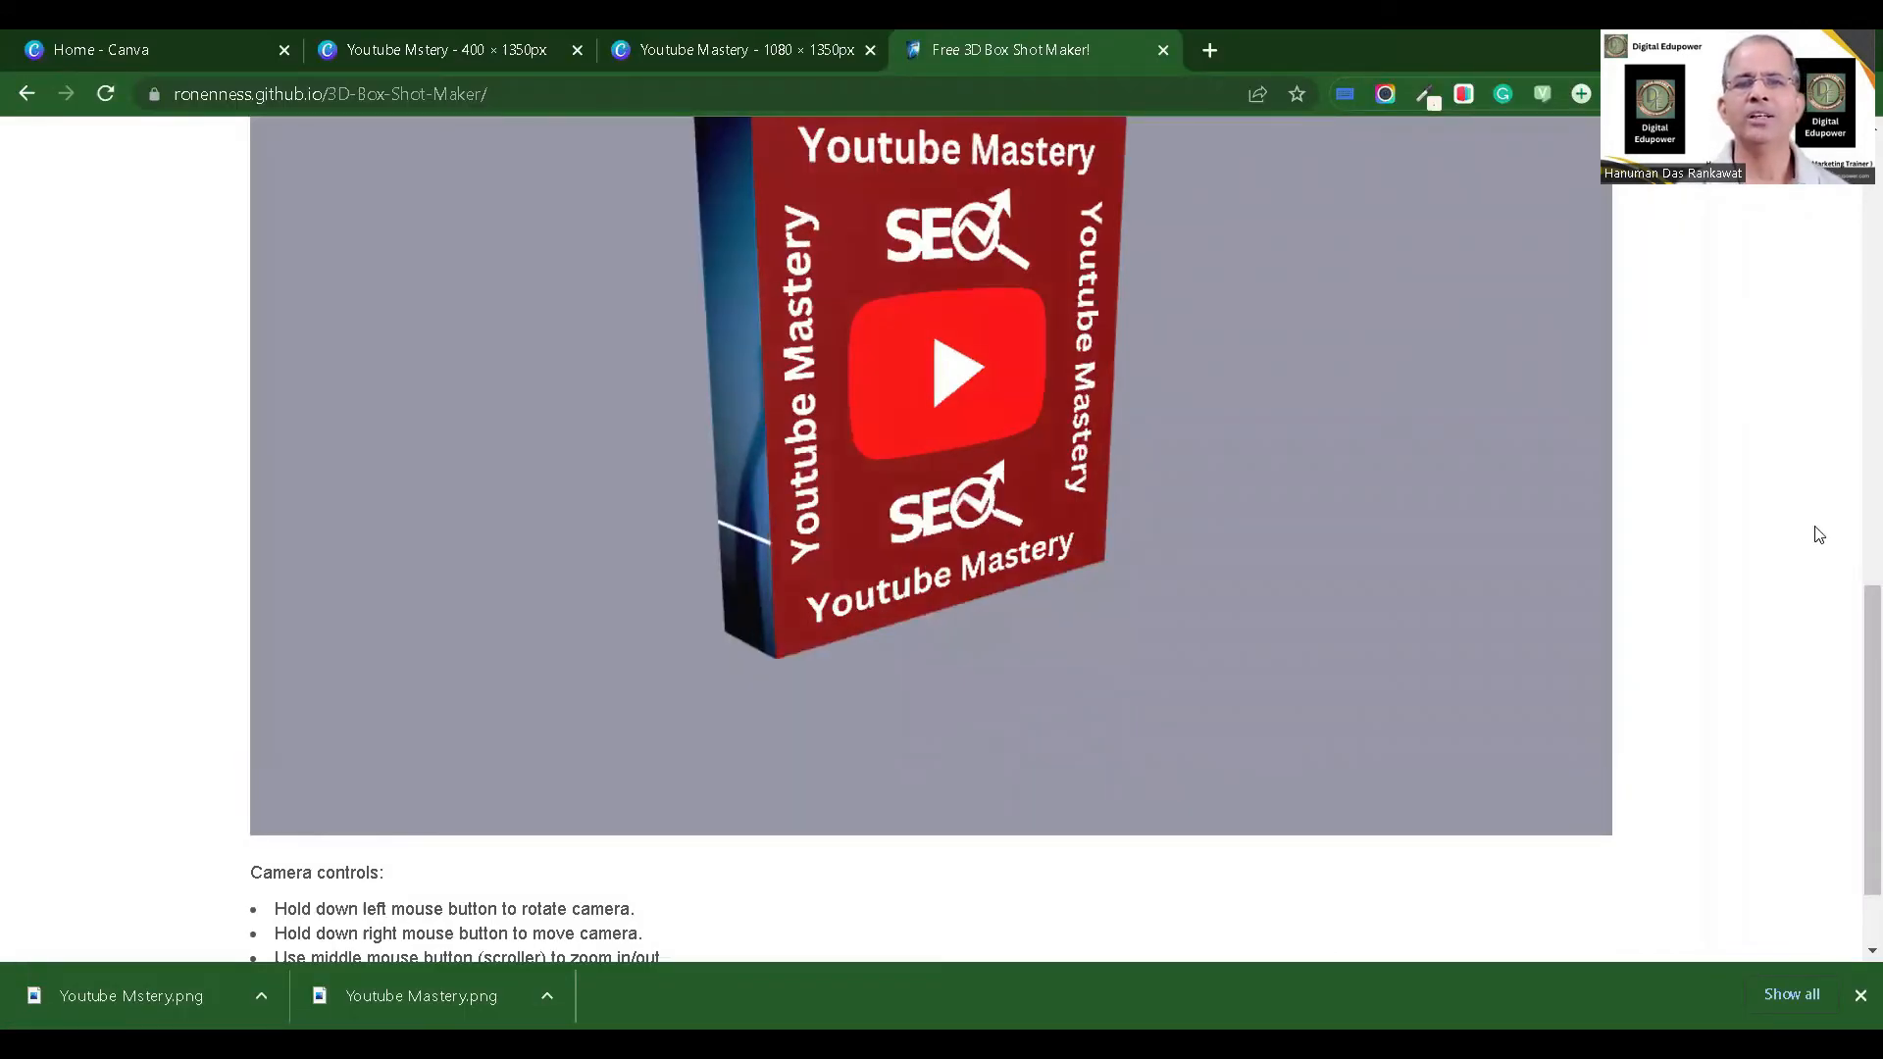
# Step: Load Youtube Mstery.png as the left side texture and rotate the box slightly to view its front and left side
pyautogui.scroll(1, 1177, 481)
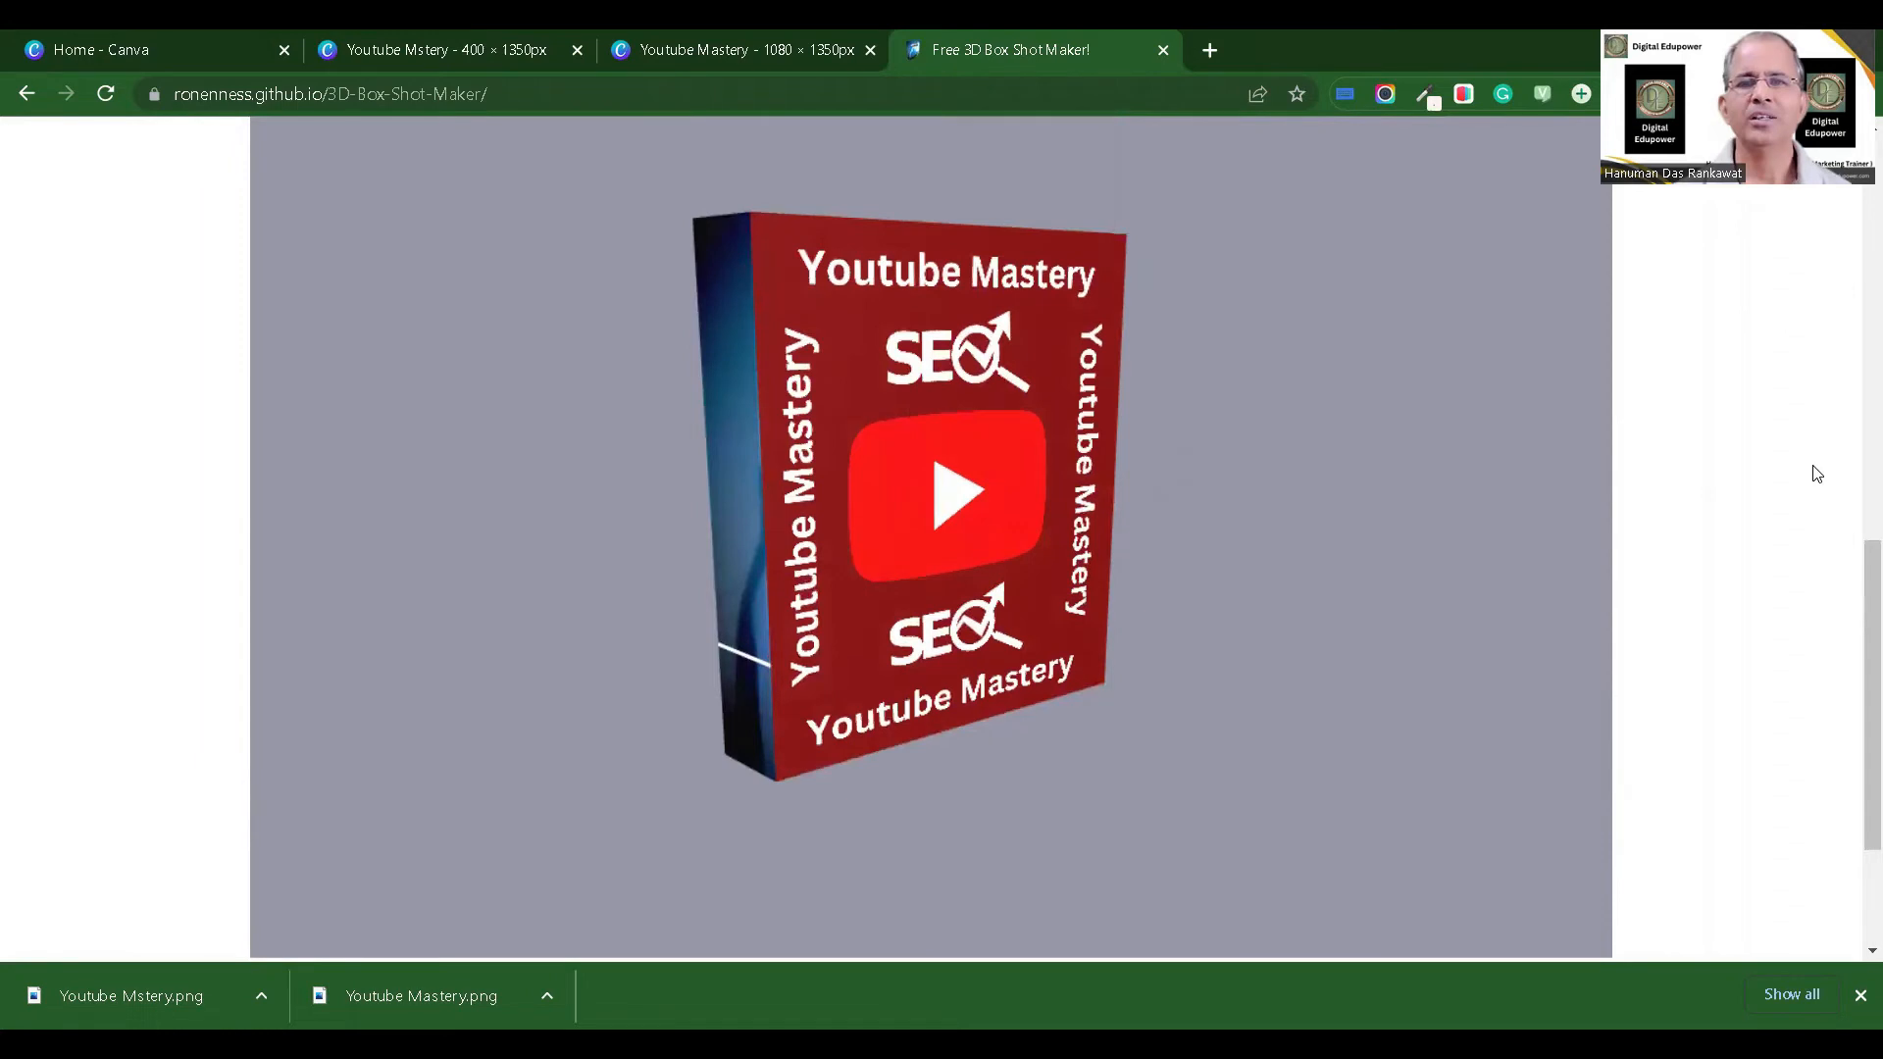
pyautogui.scroll(5, 1097, 711)
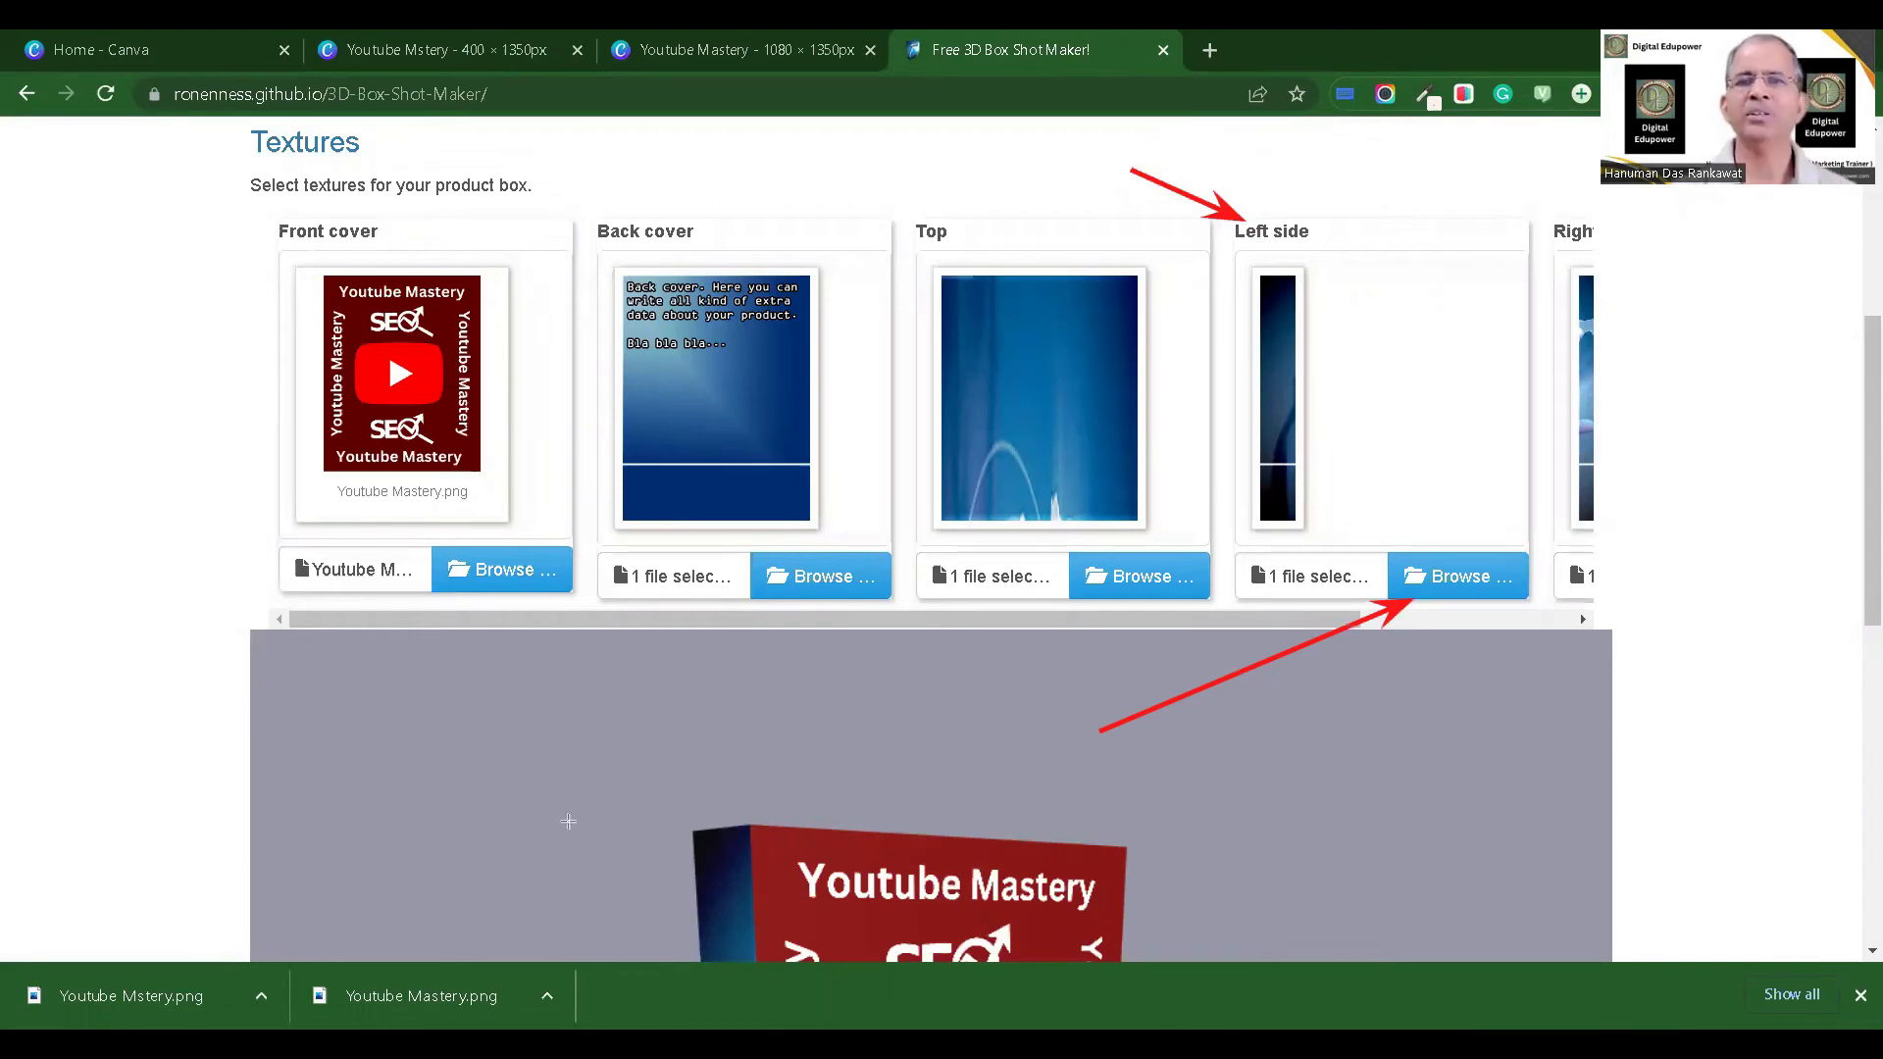
pyautogui.click(1454, 562)
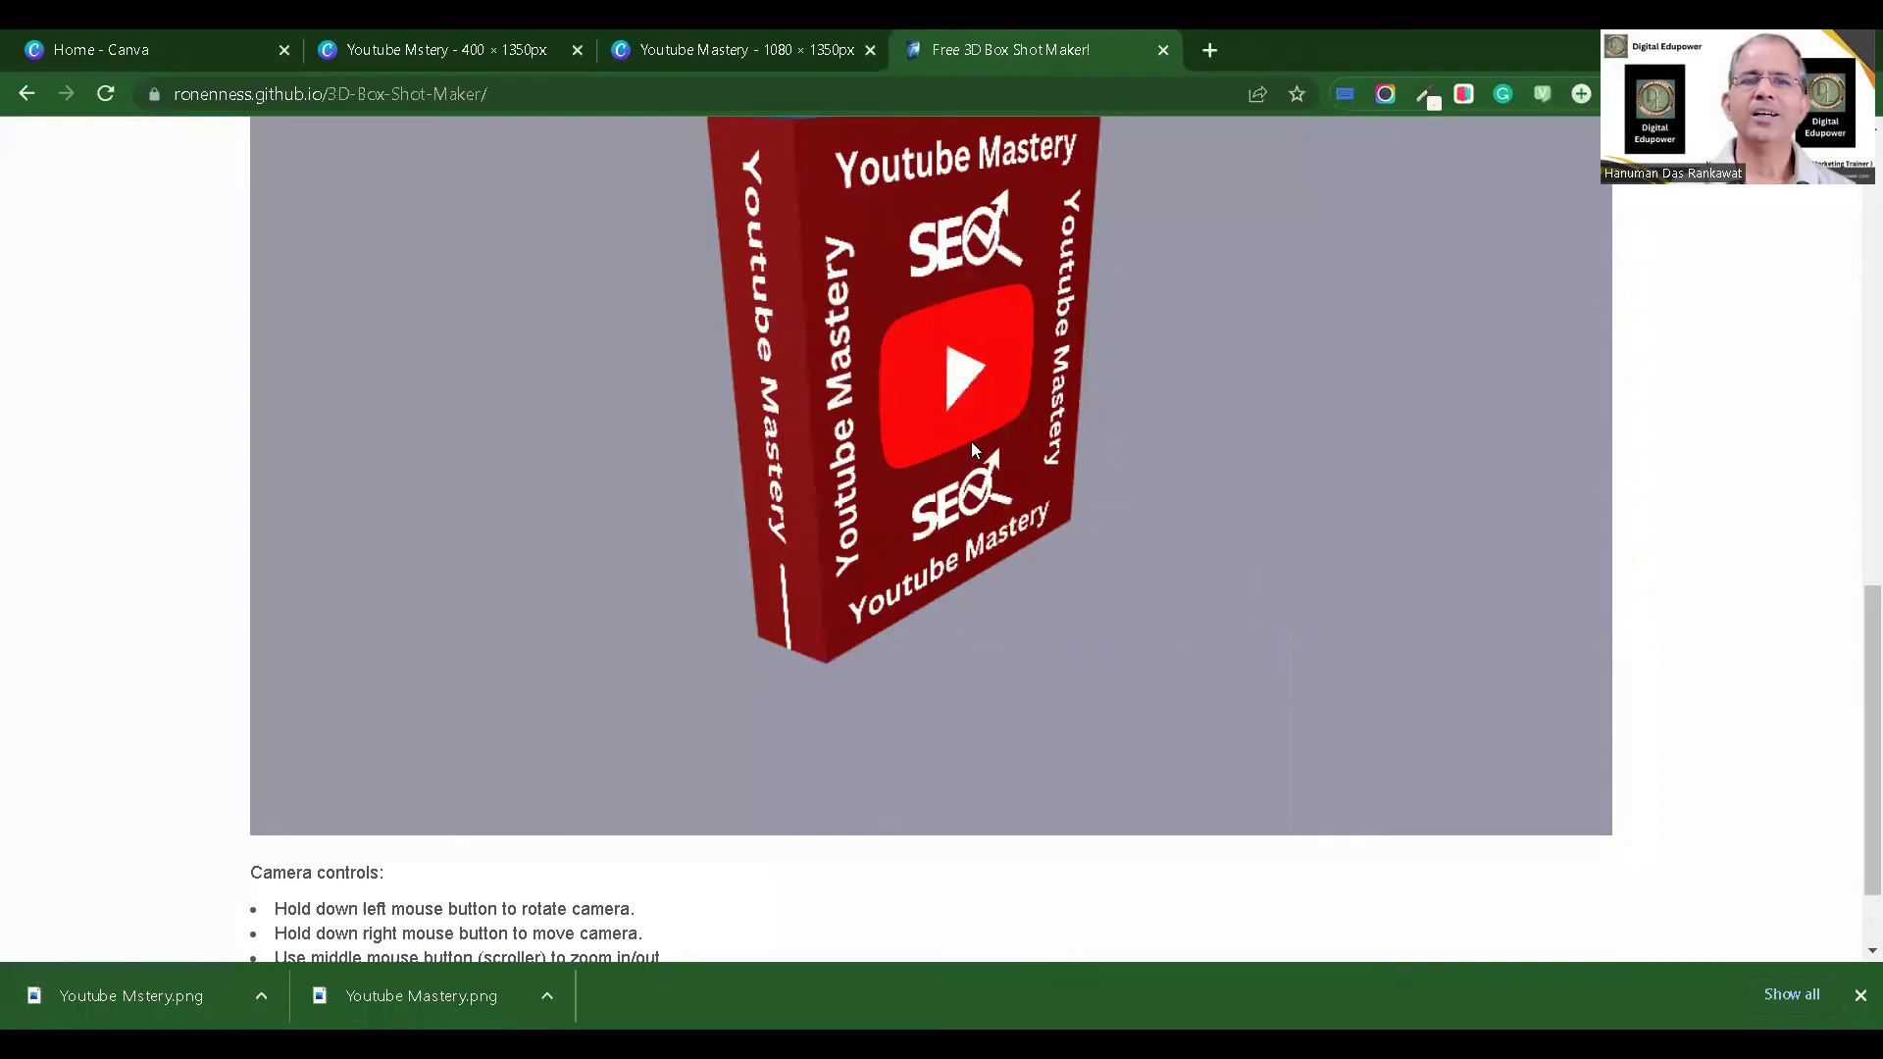
pyautogui.moveTo(970, 443); pyautogui.dragTo(959, 442)
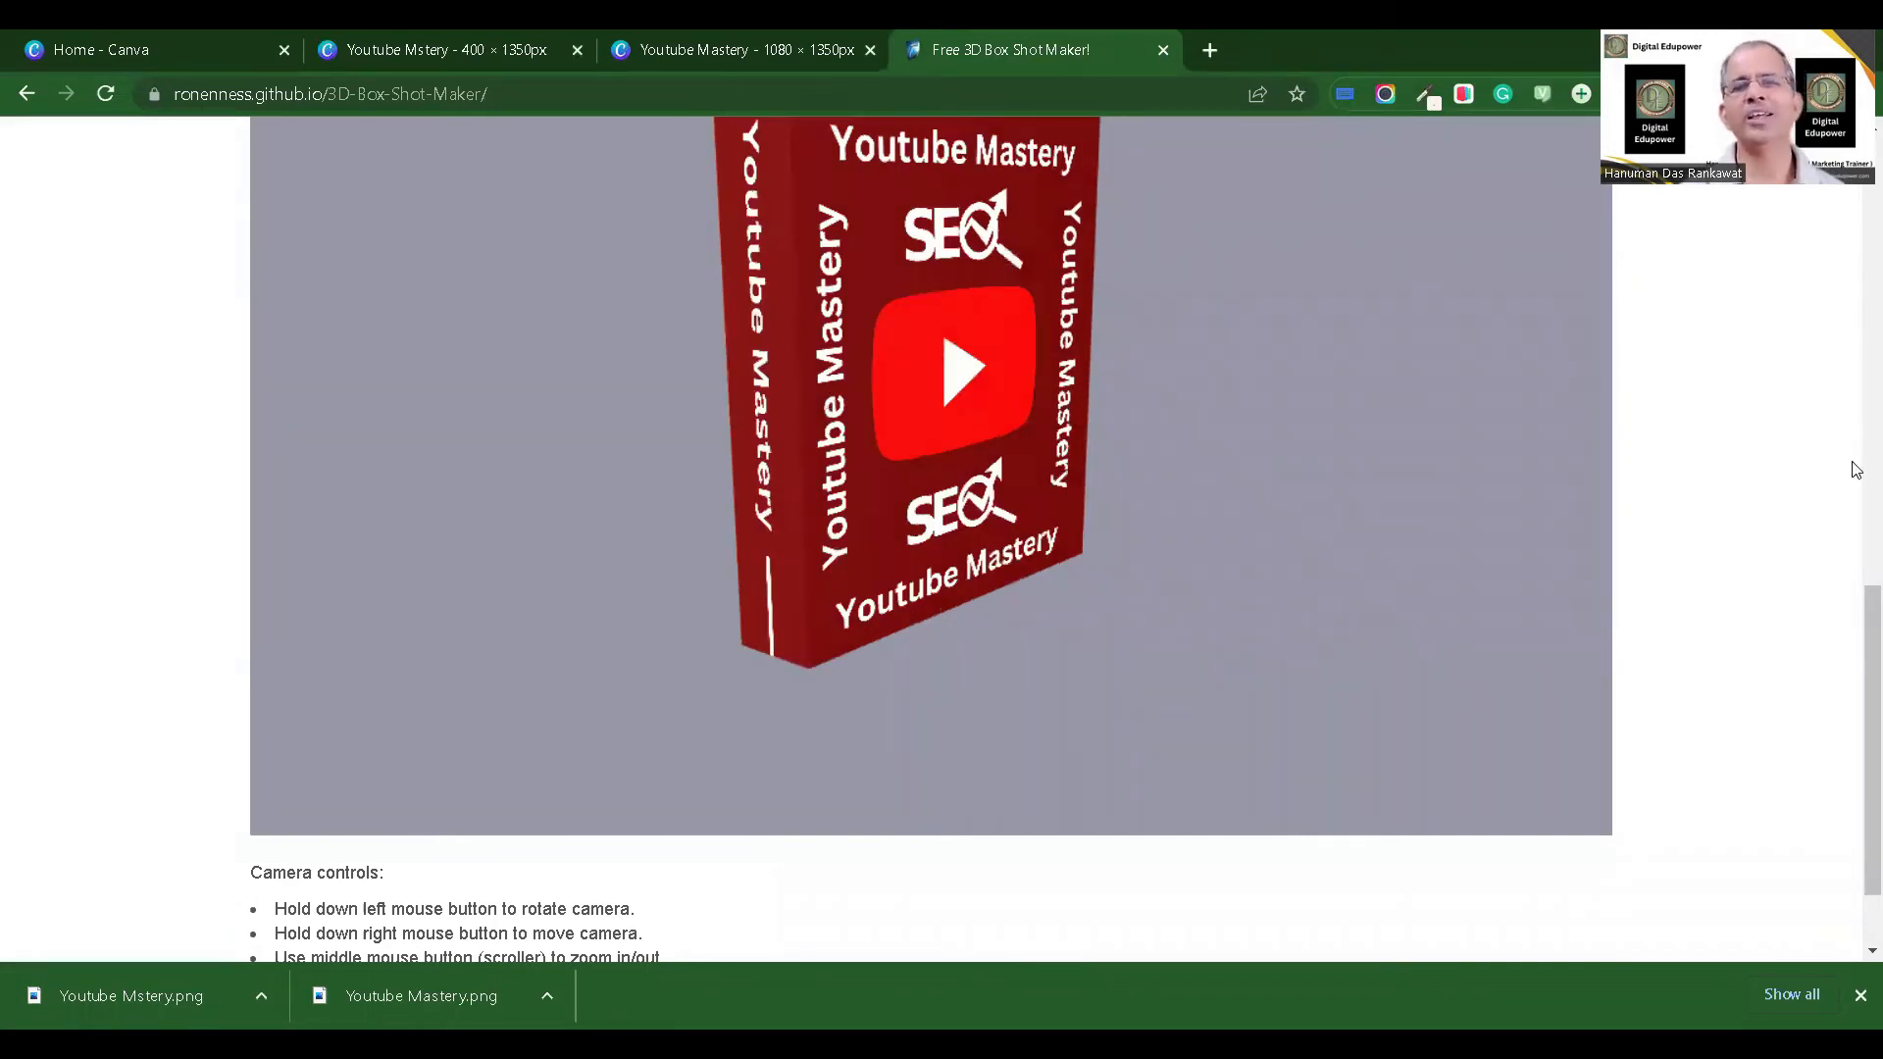
# Step: Open the box settings and set the box width to 610 and the box height to 830
pyautogui.scroll(1, 1857, 470)
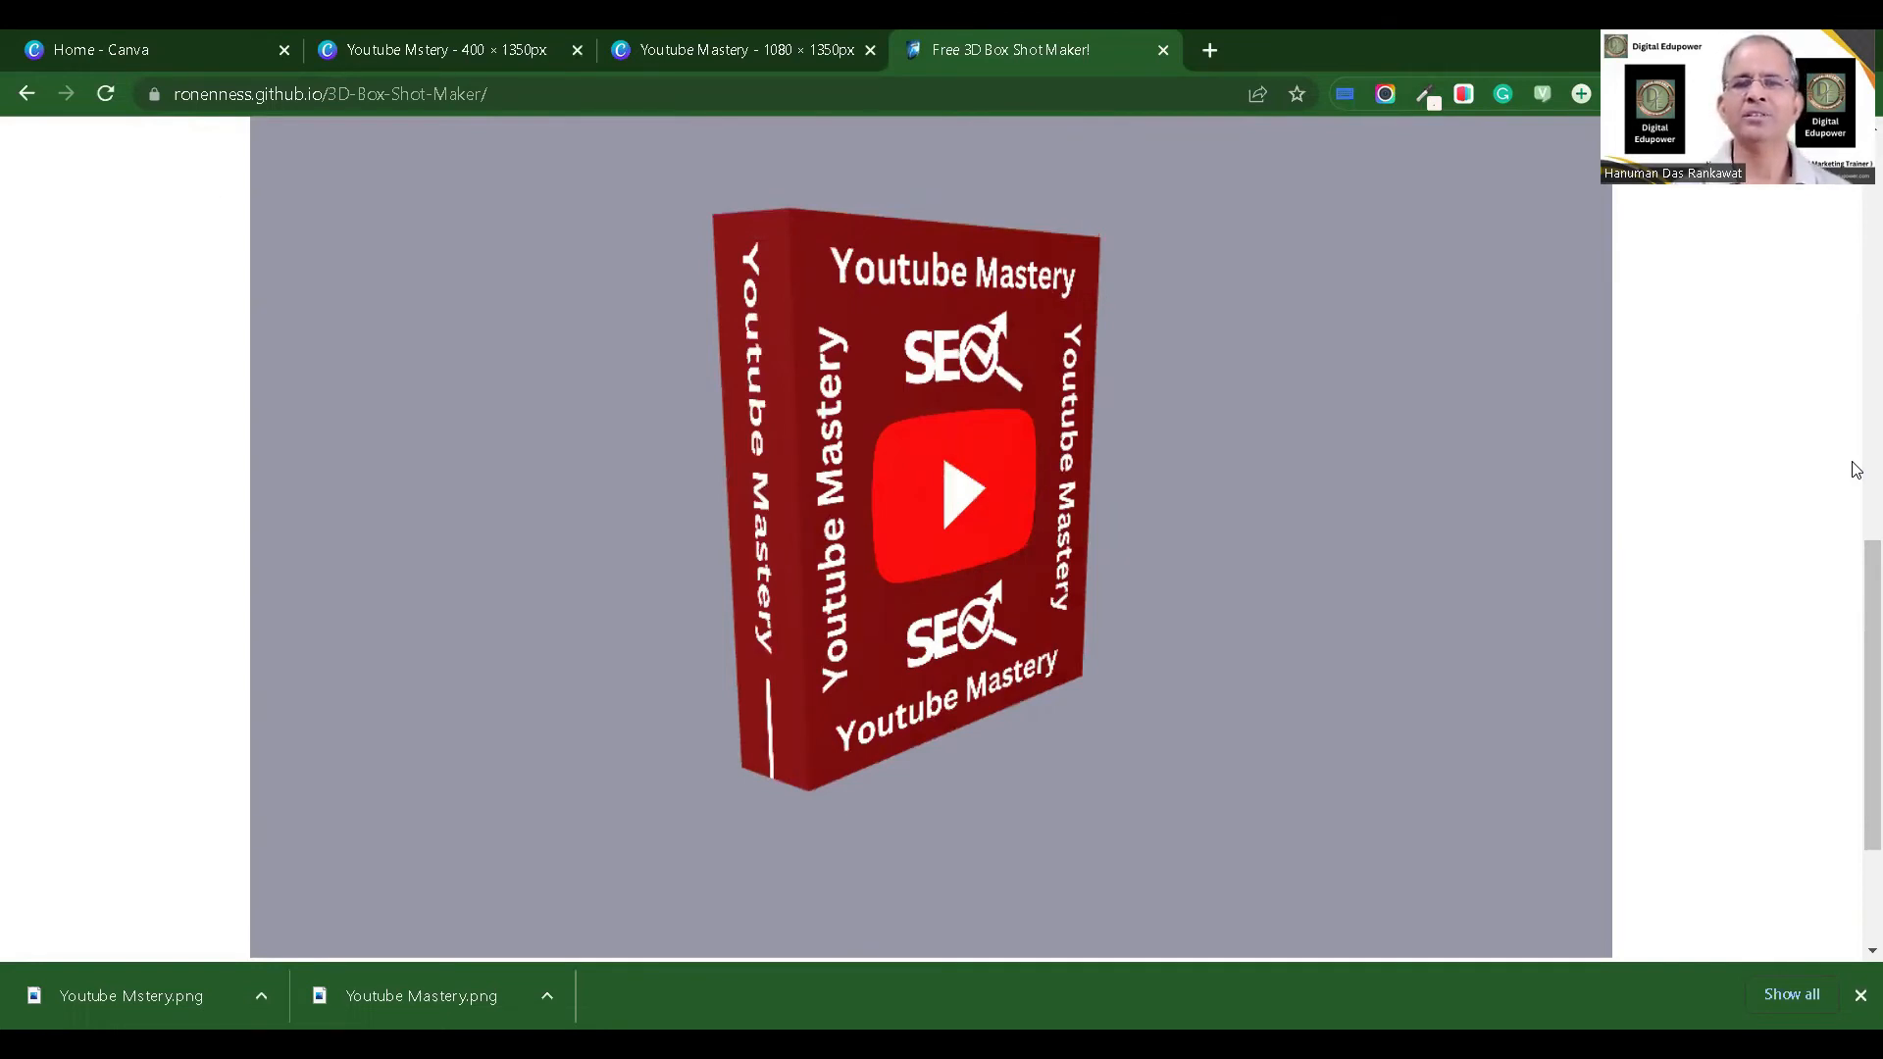
pyautogui.scroll(4, 1857, 470)
pyautogui.scroll(5, 1857, 470)
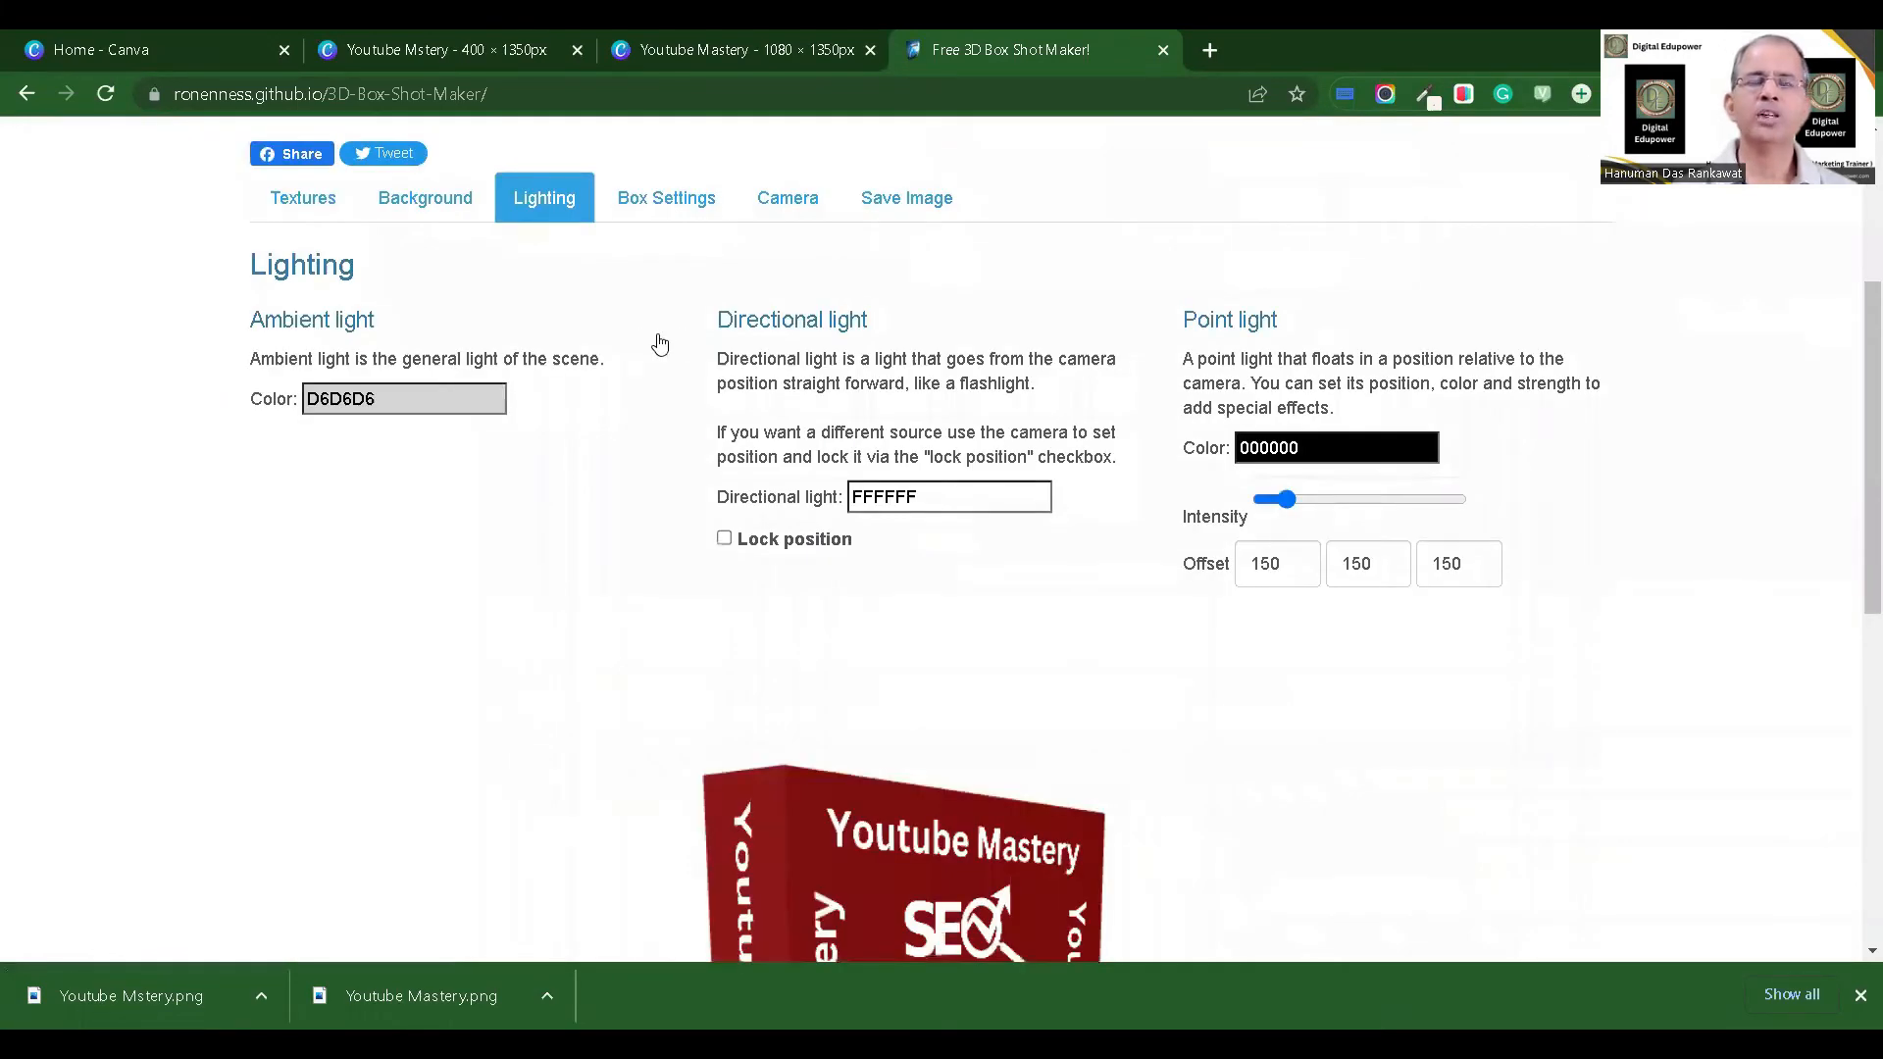
pyautogui.scroll(1, 665, 338)
pyautogui.click(665, 339)
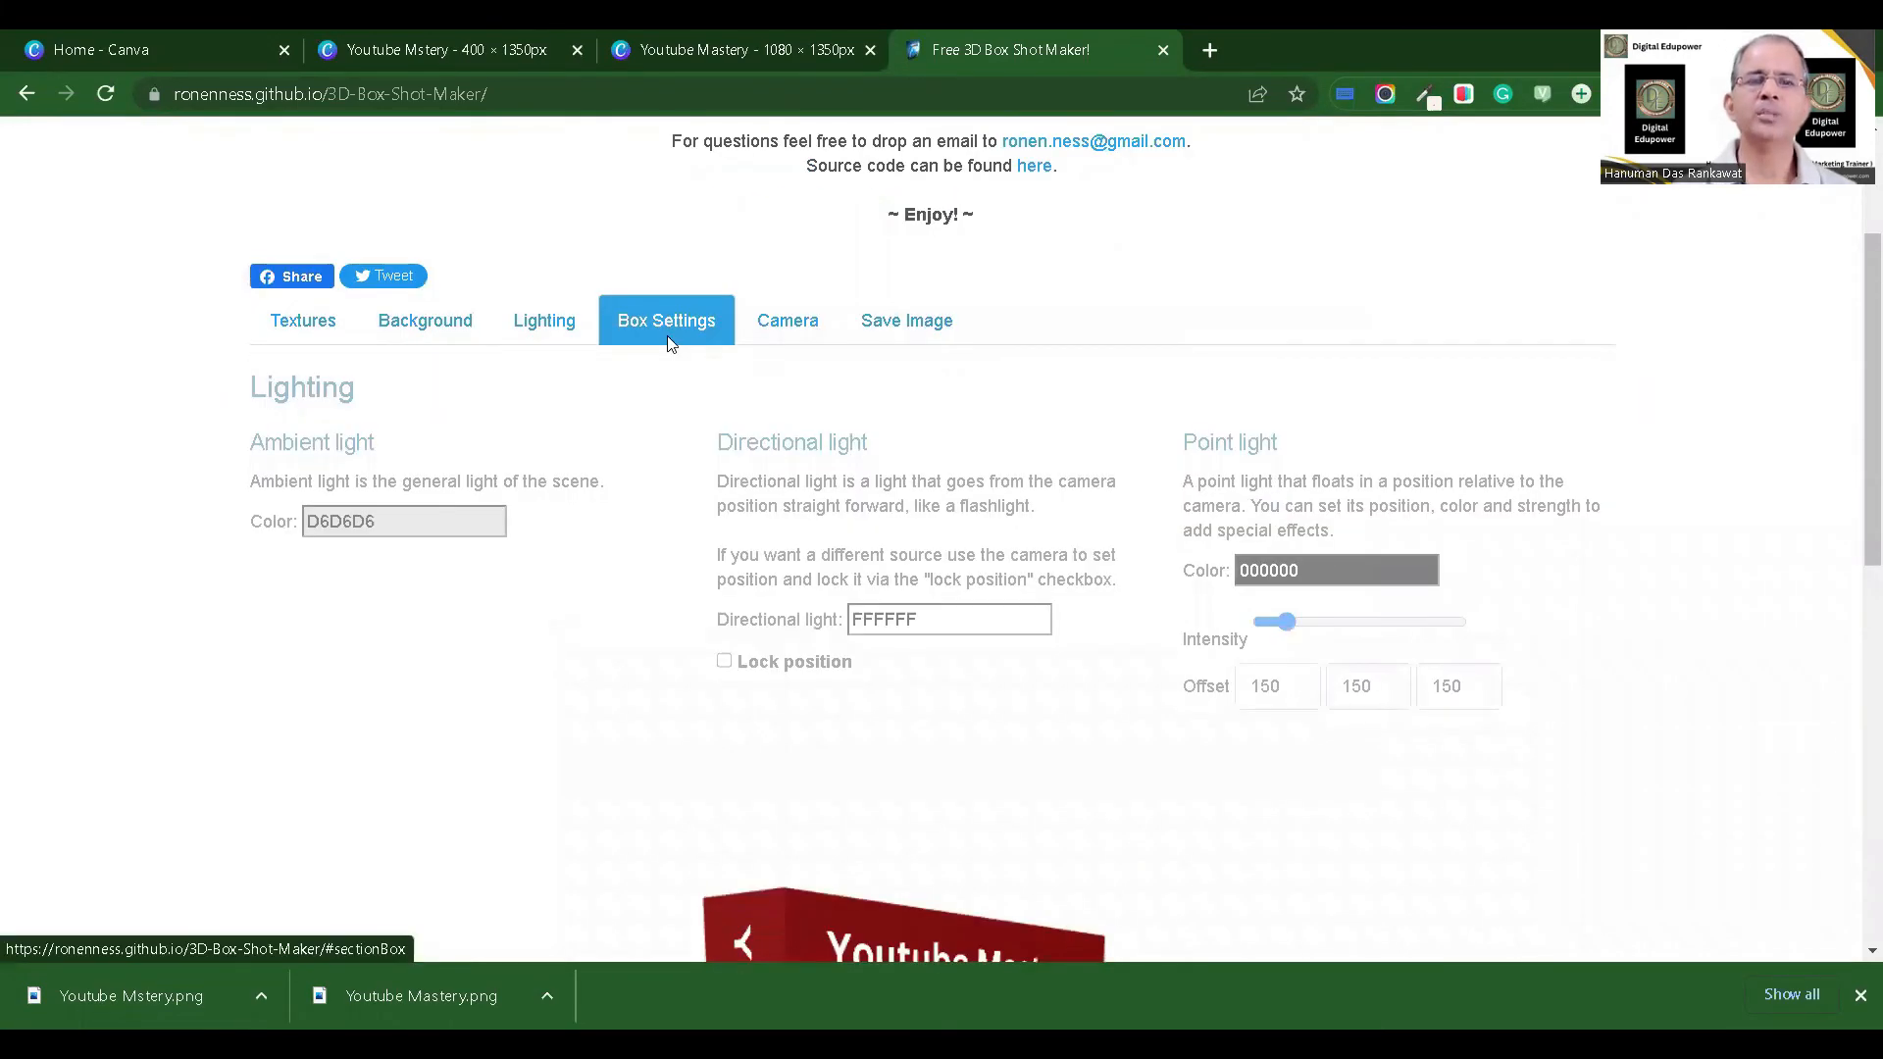
pyautogui.scroll(-4, 1258, 412)
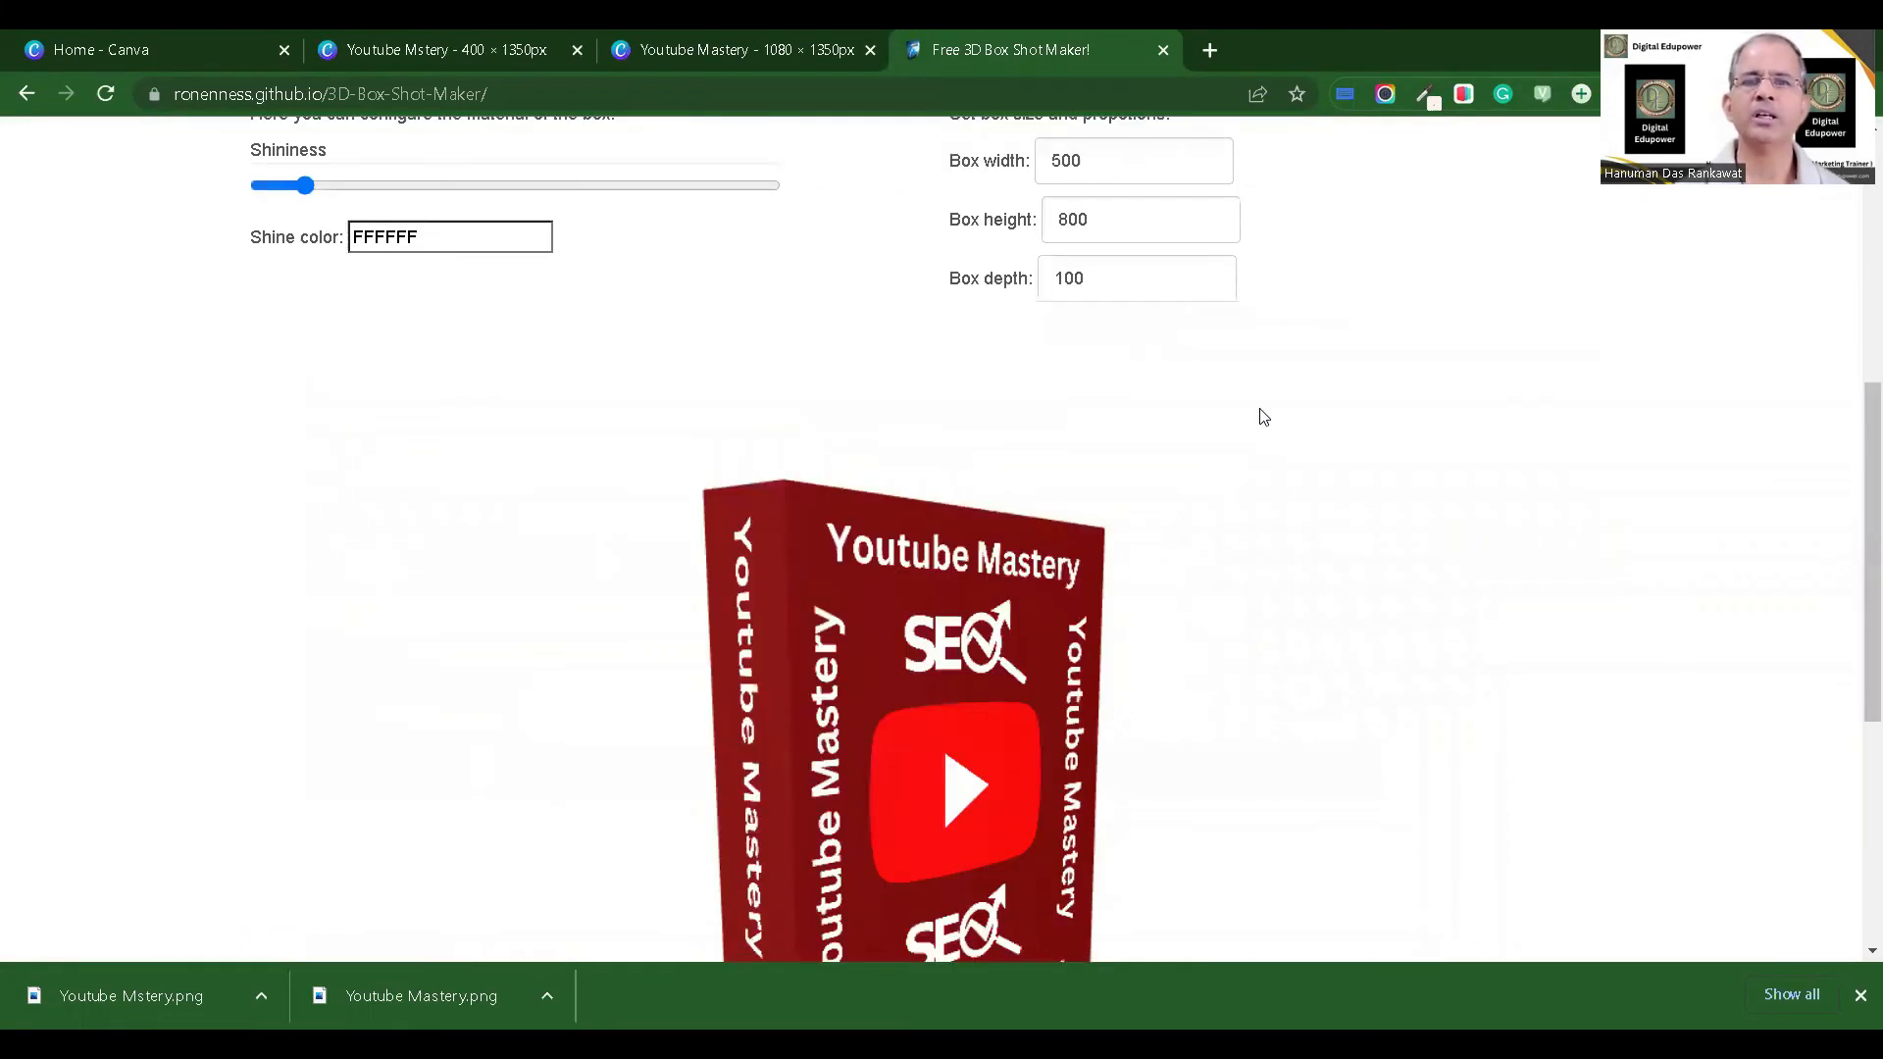
pyautogui.click(1208, 152)
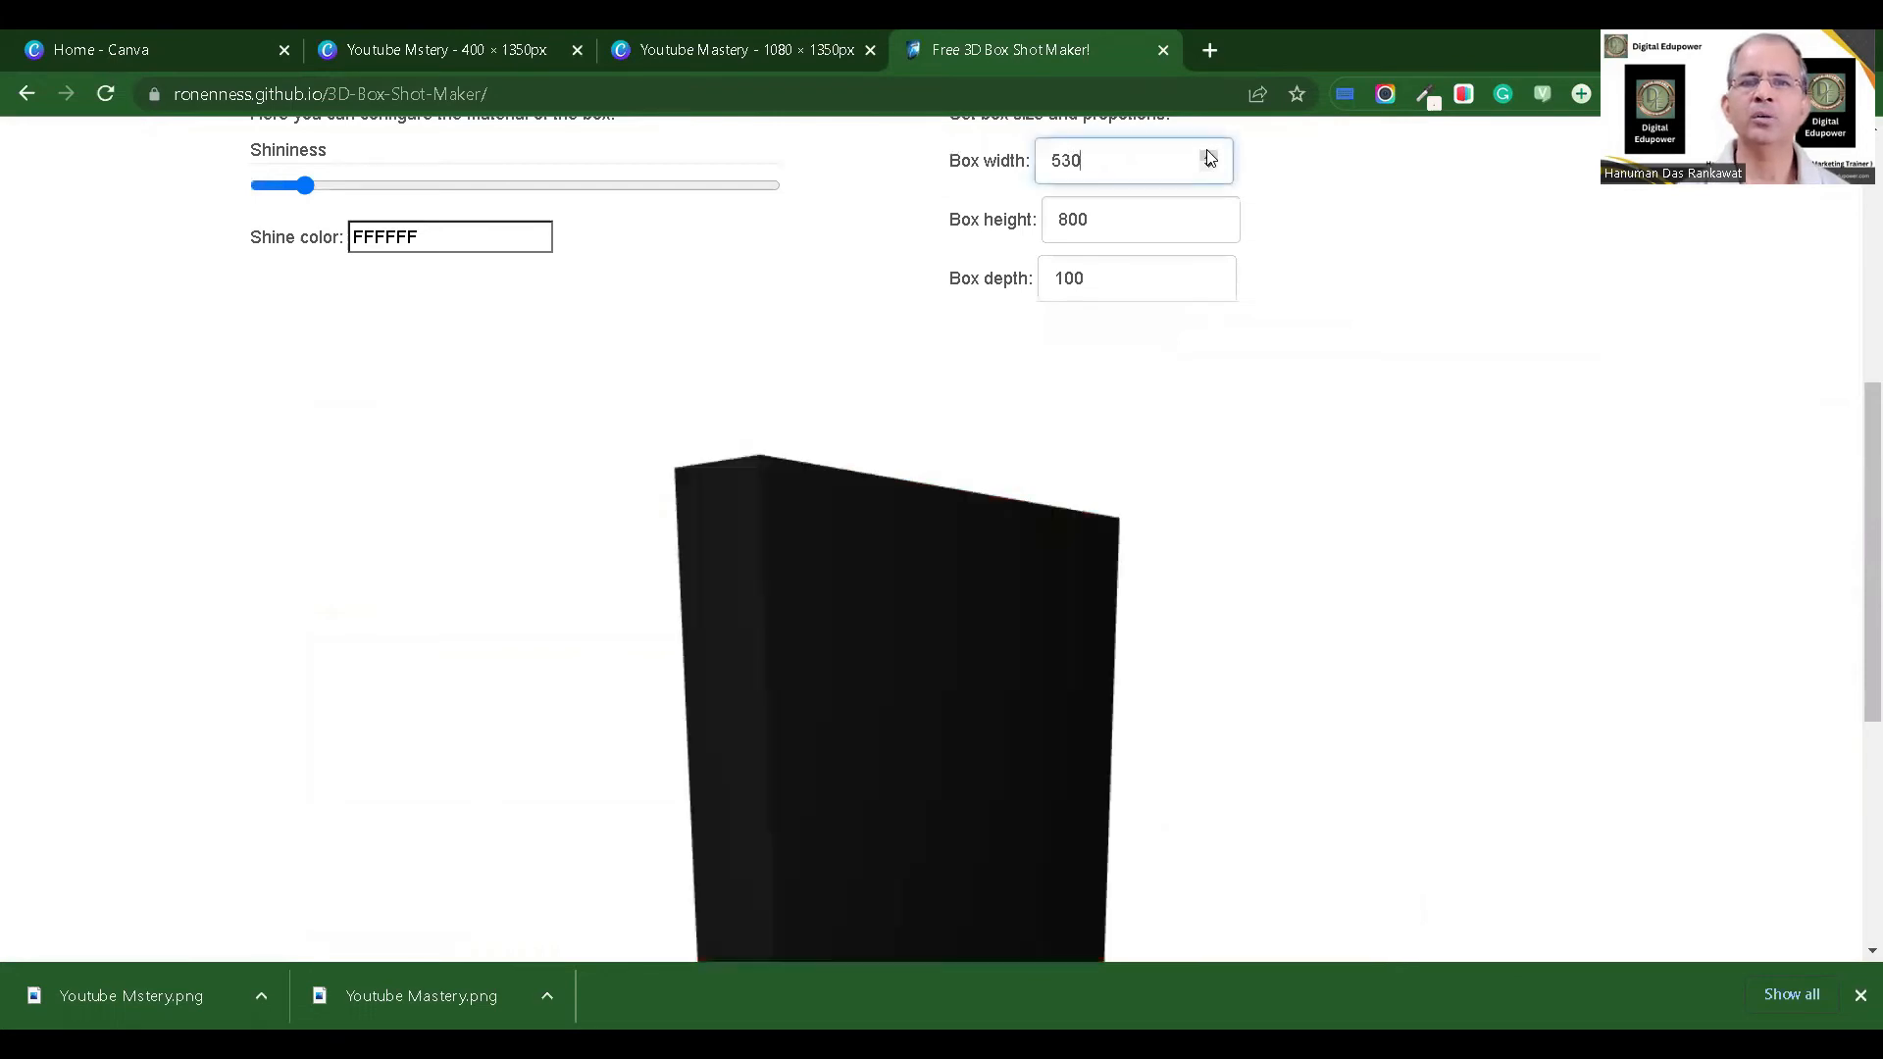
pyautogui.click(1207, 153)
pyautogui.click(1208, 154)
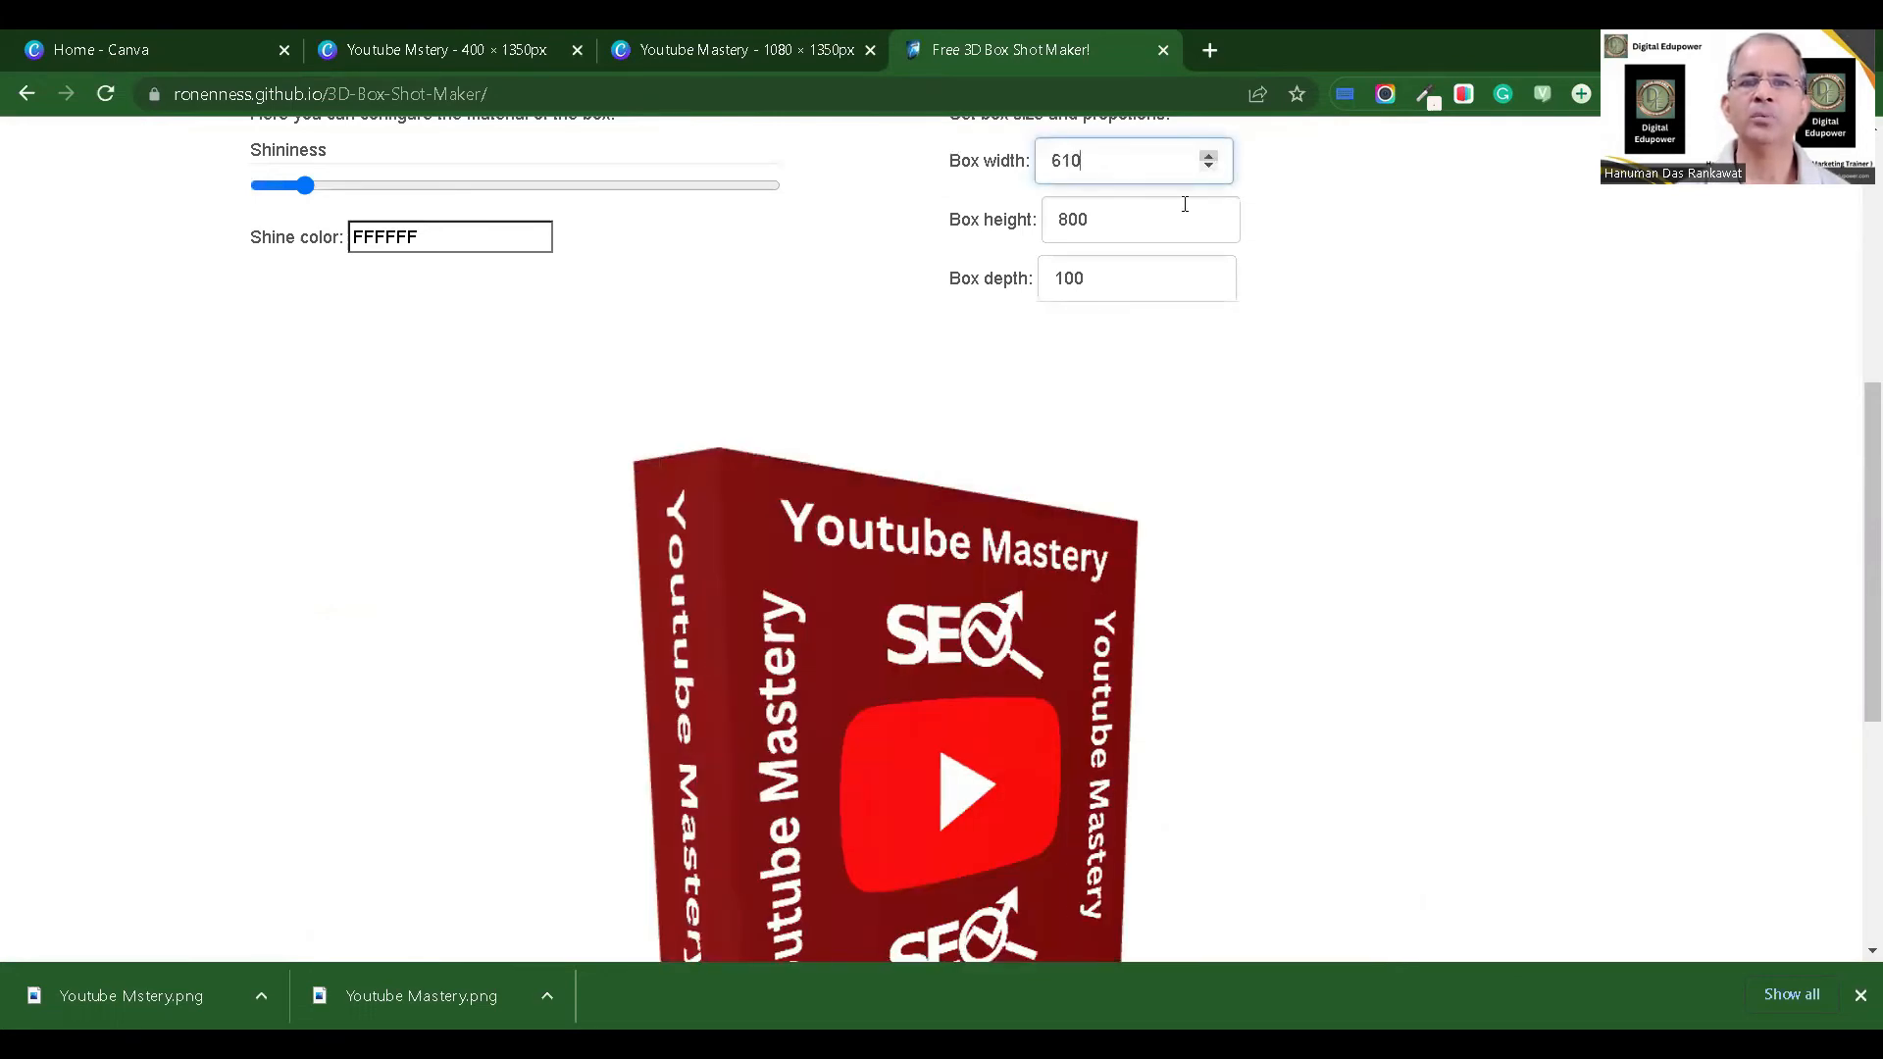
pyautogui.click(1214, 217)
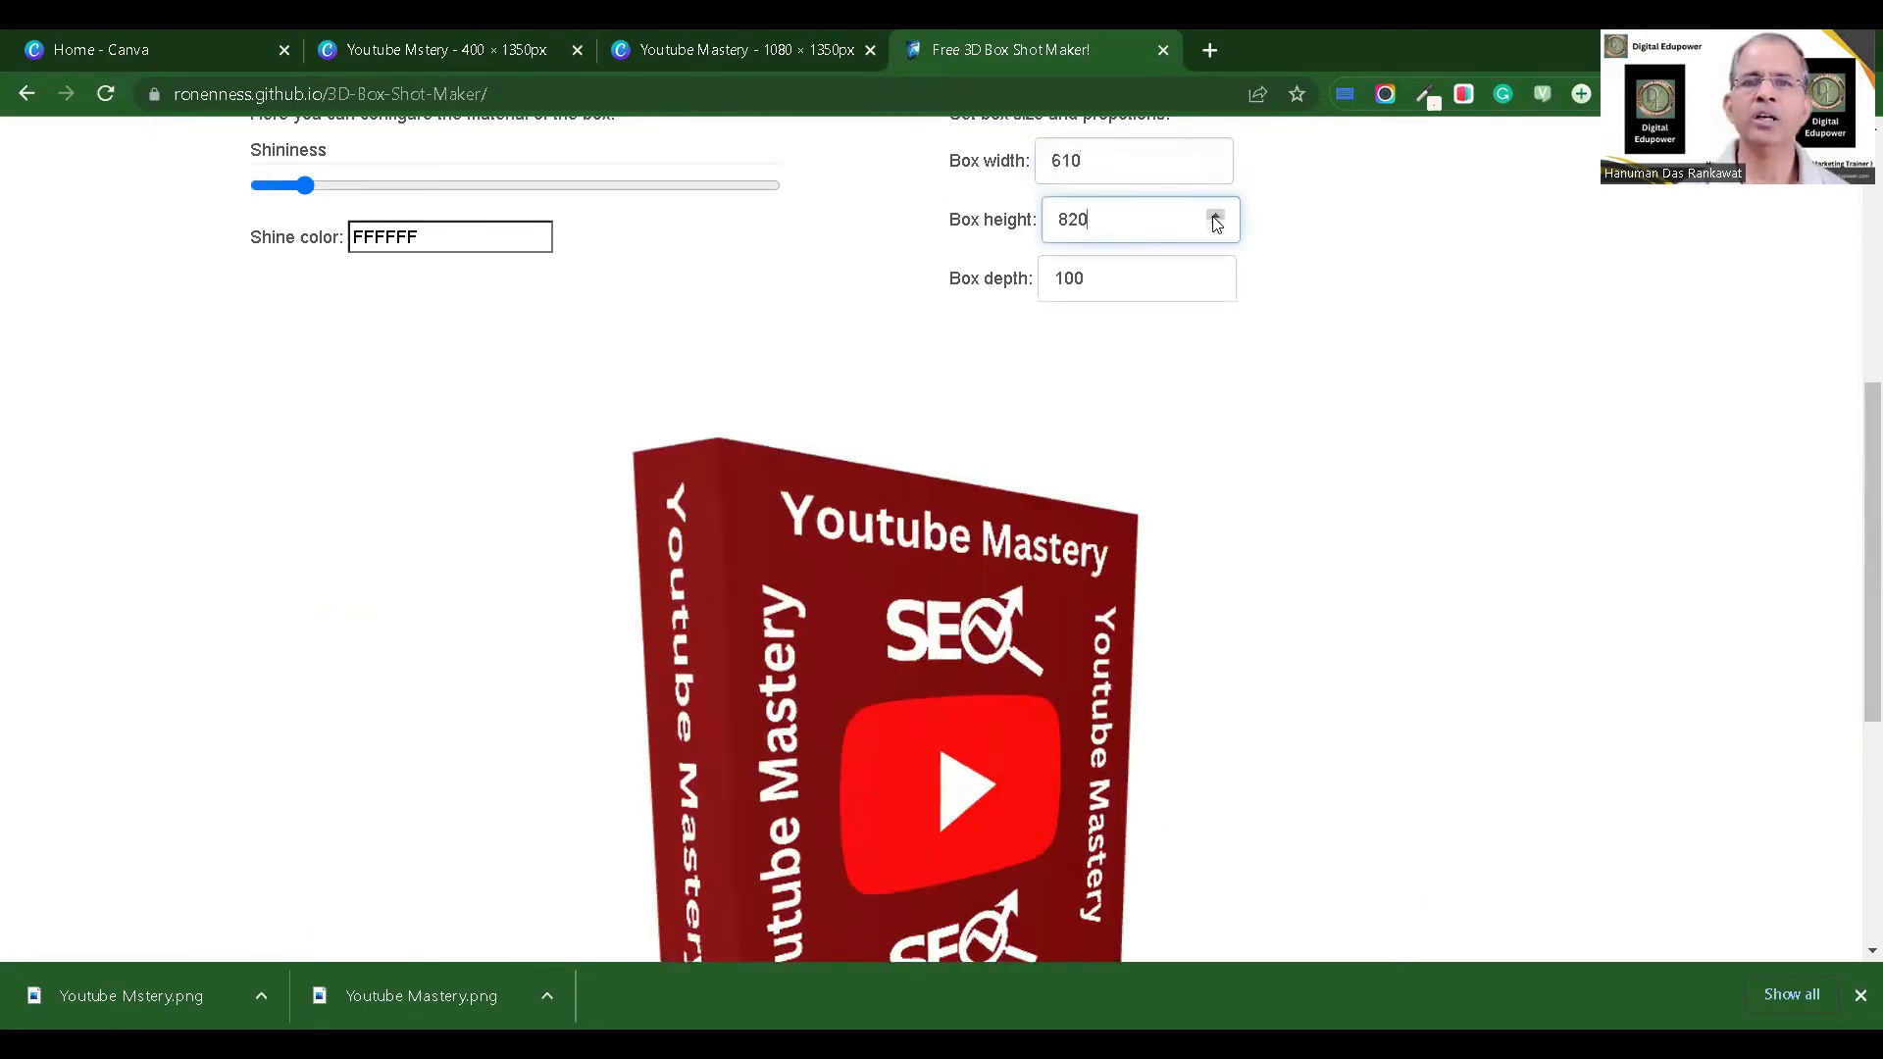
# Step: Resize the box to a depth of 220, a height of 780 and a width of 560
pyautogui.click(1214, 283)
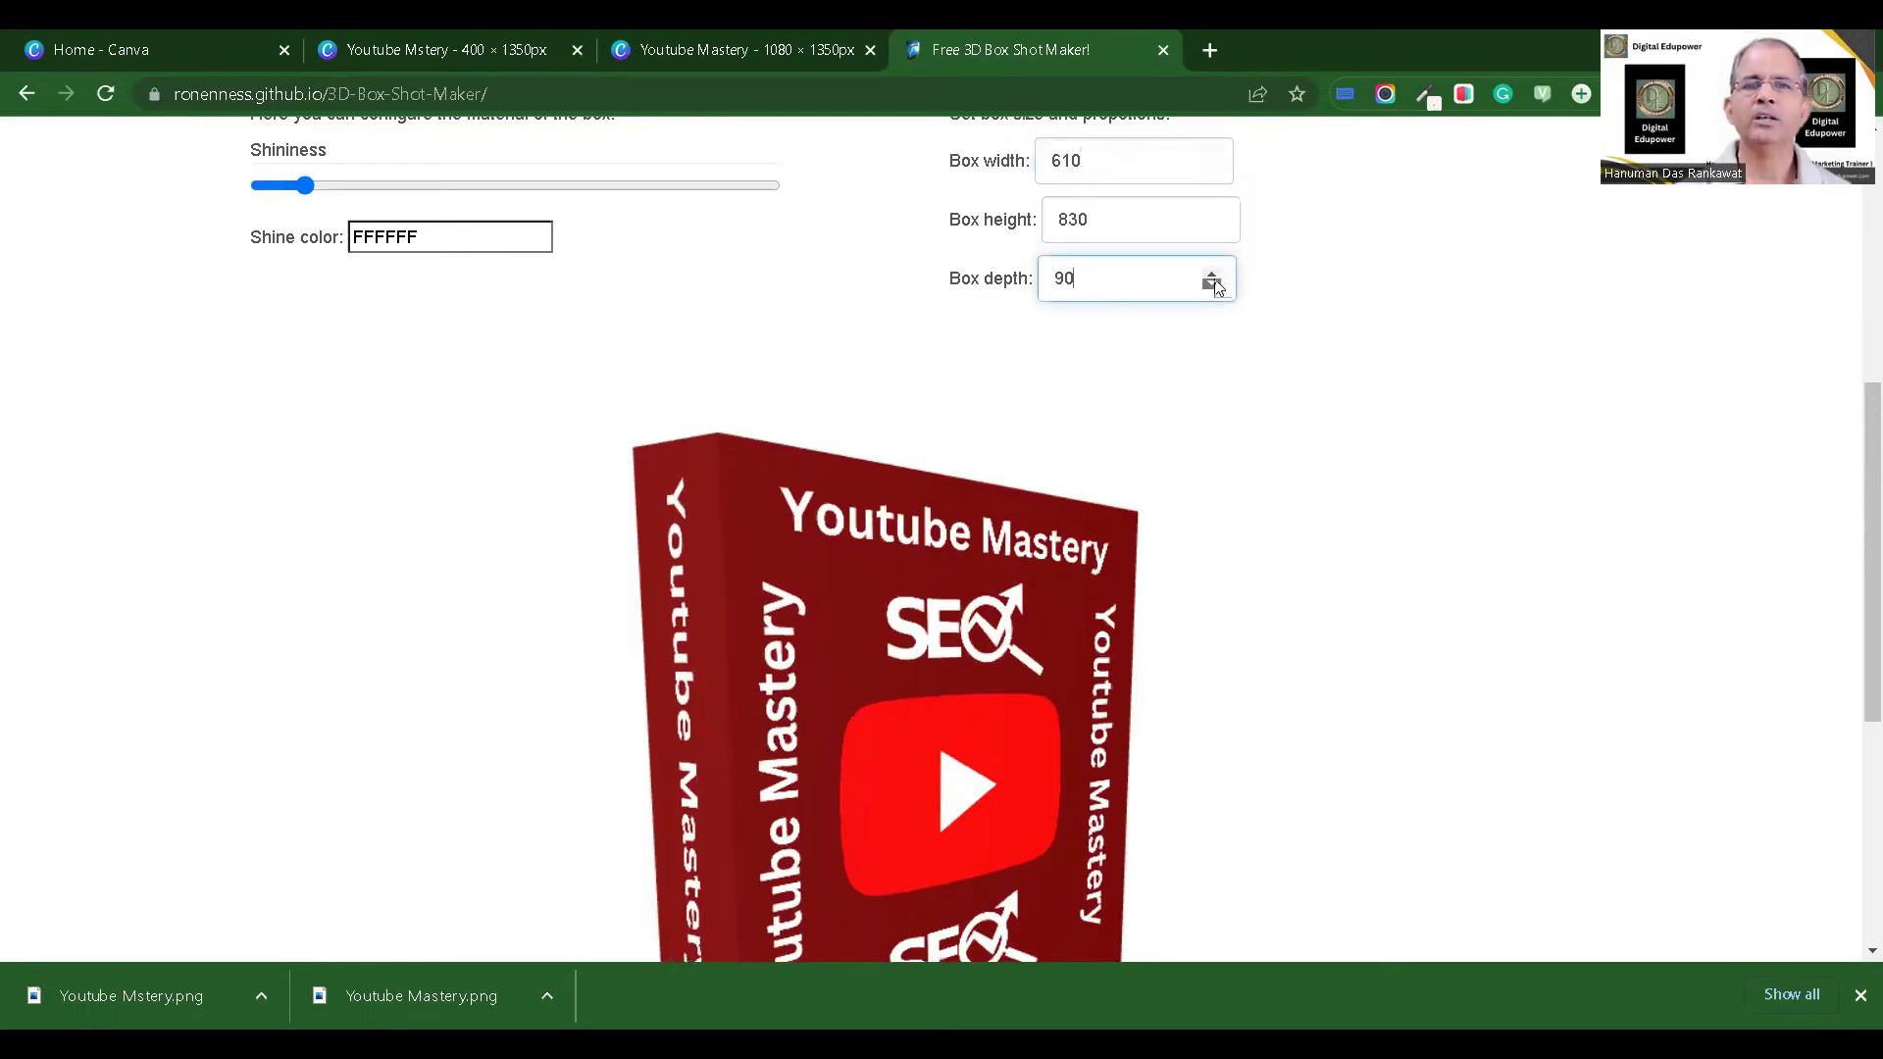
pyautogui.click(1212, 275)
pyautogui.click(1212, 286)
pyautogui.click(1215, 225)
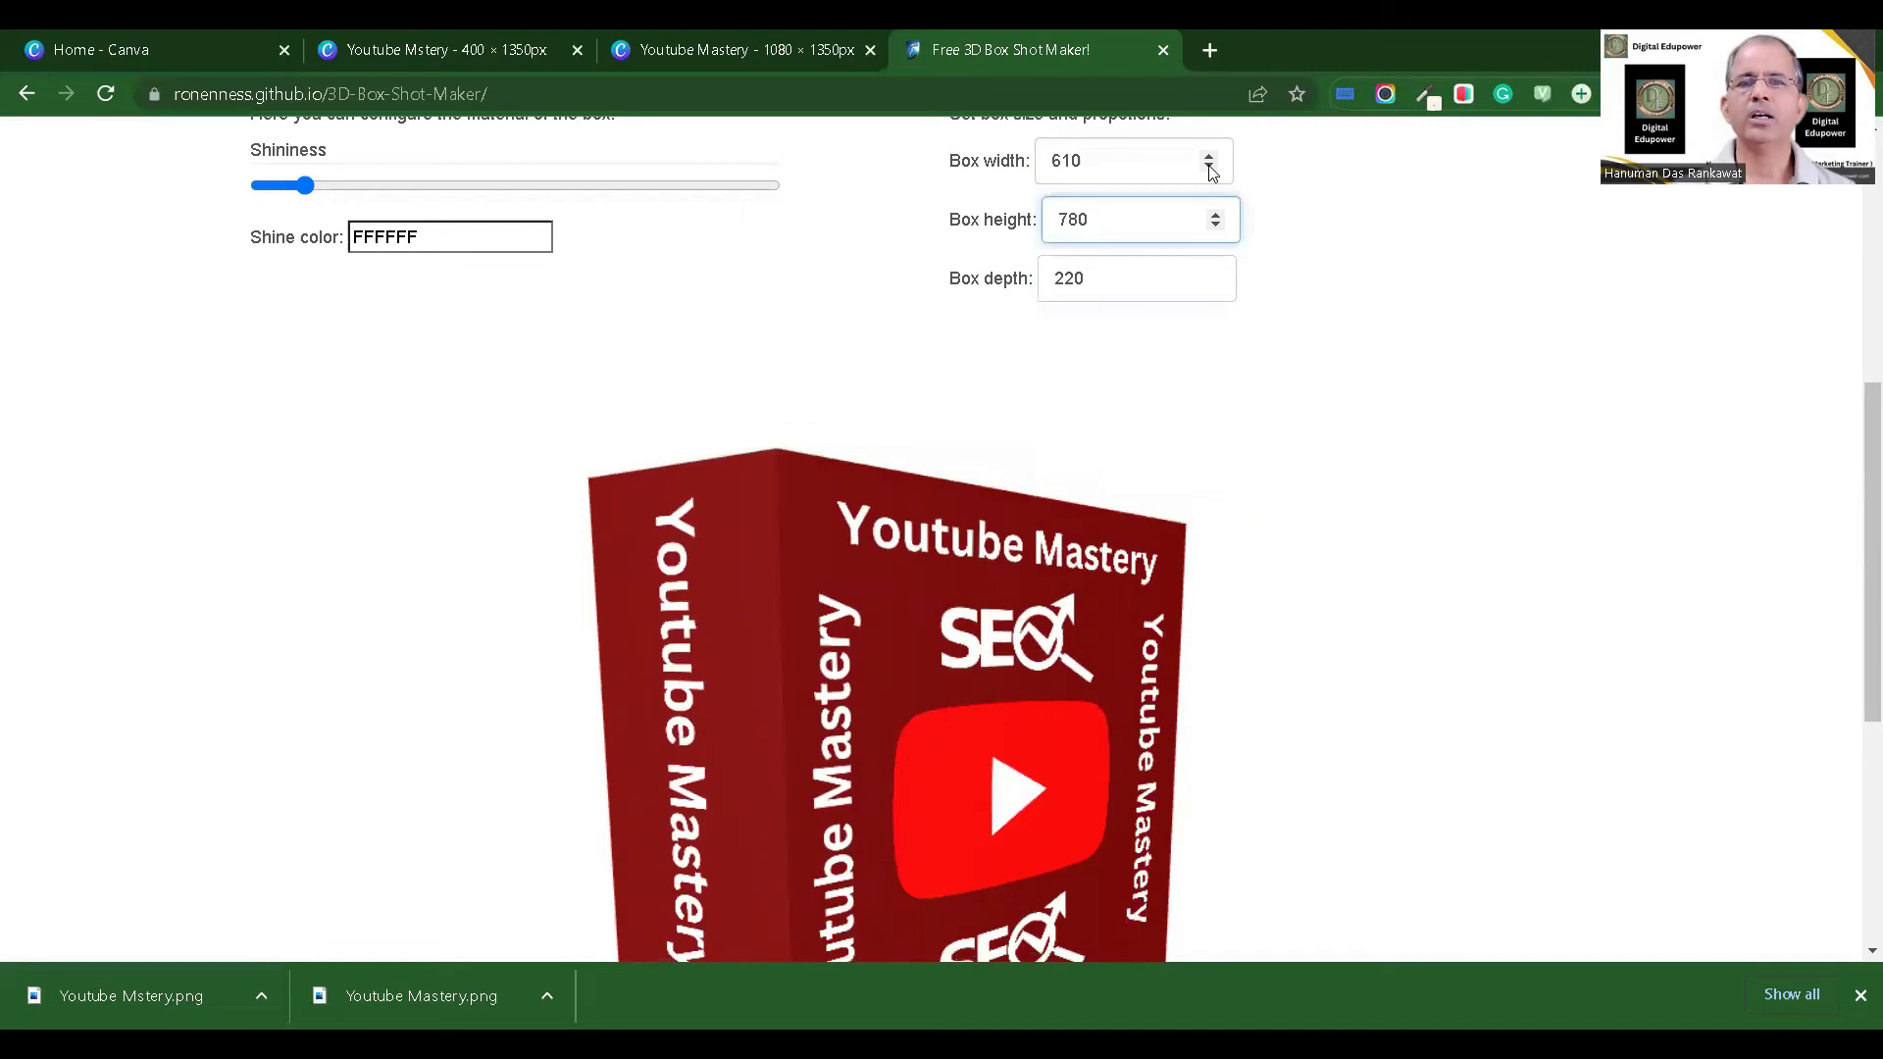
pyautogui.click(1212, 172)
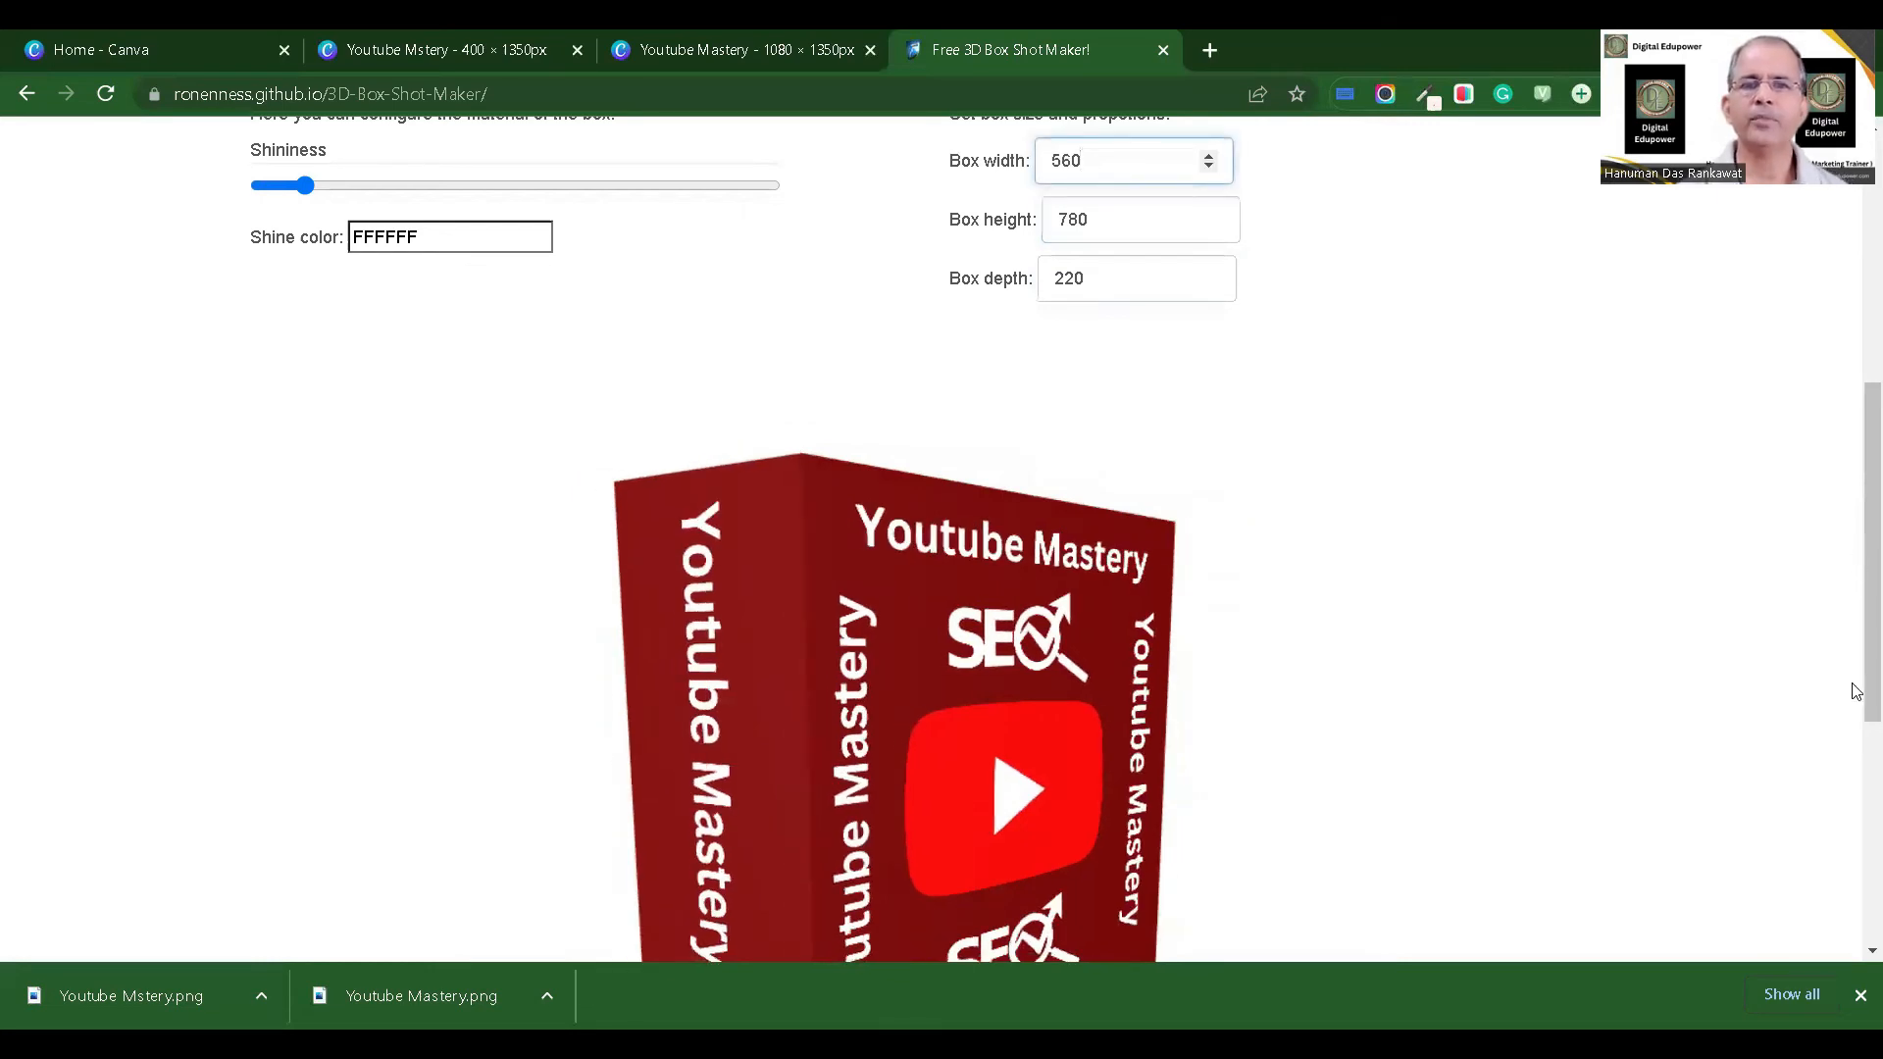
# Step: Reduce the box depth to 130 and check the box's proportions in the preview
pyautogui.scroll(-3, 1854, 694)
pyautogui.scroll(3, 1854, 589)
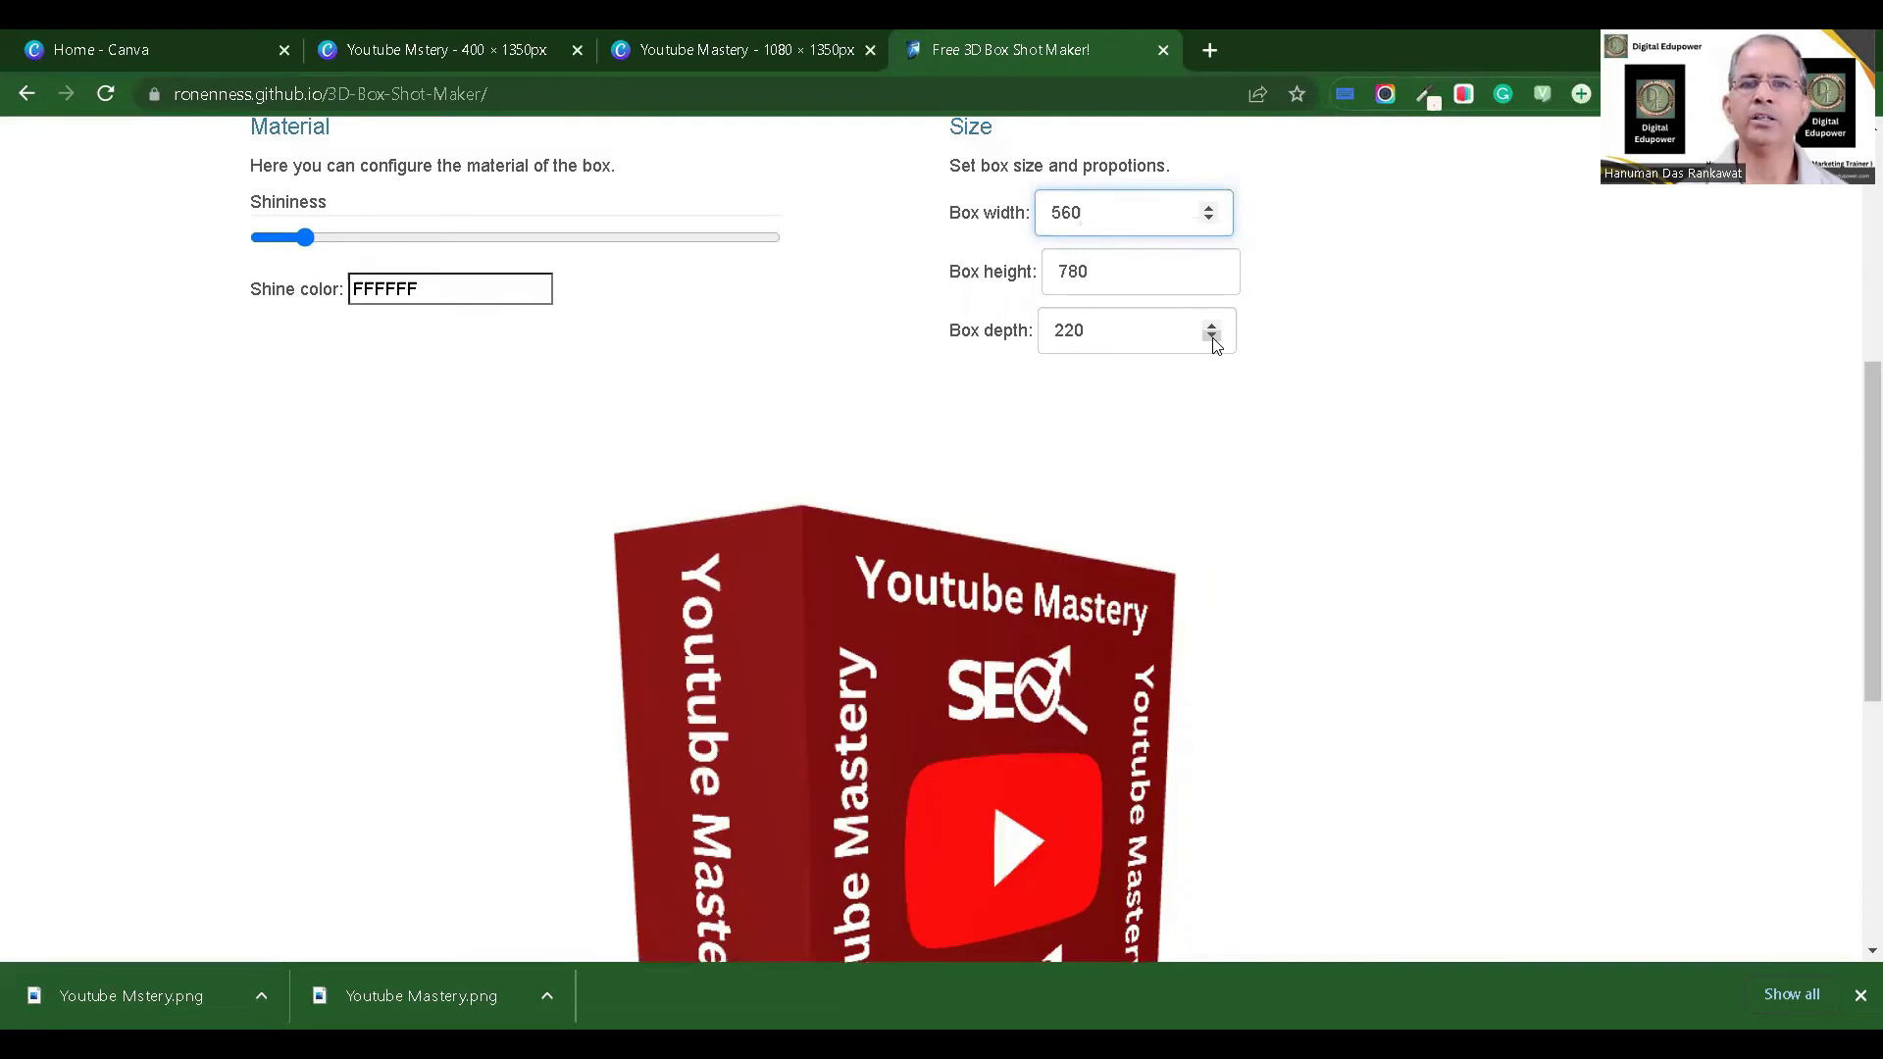
pyautogui.click(1213, 339)
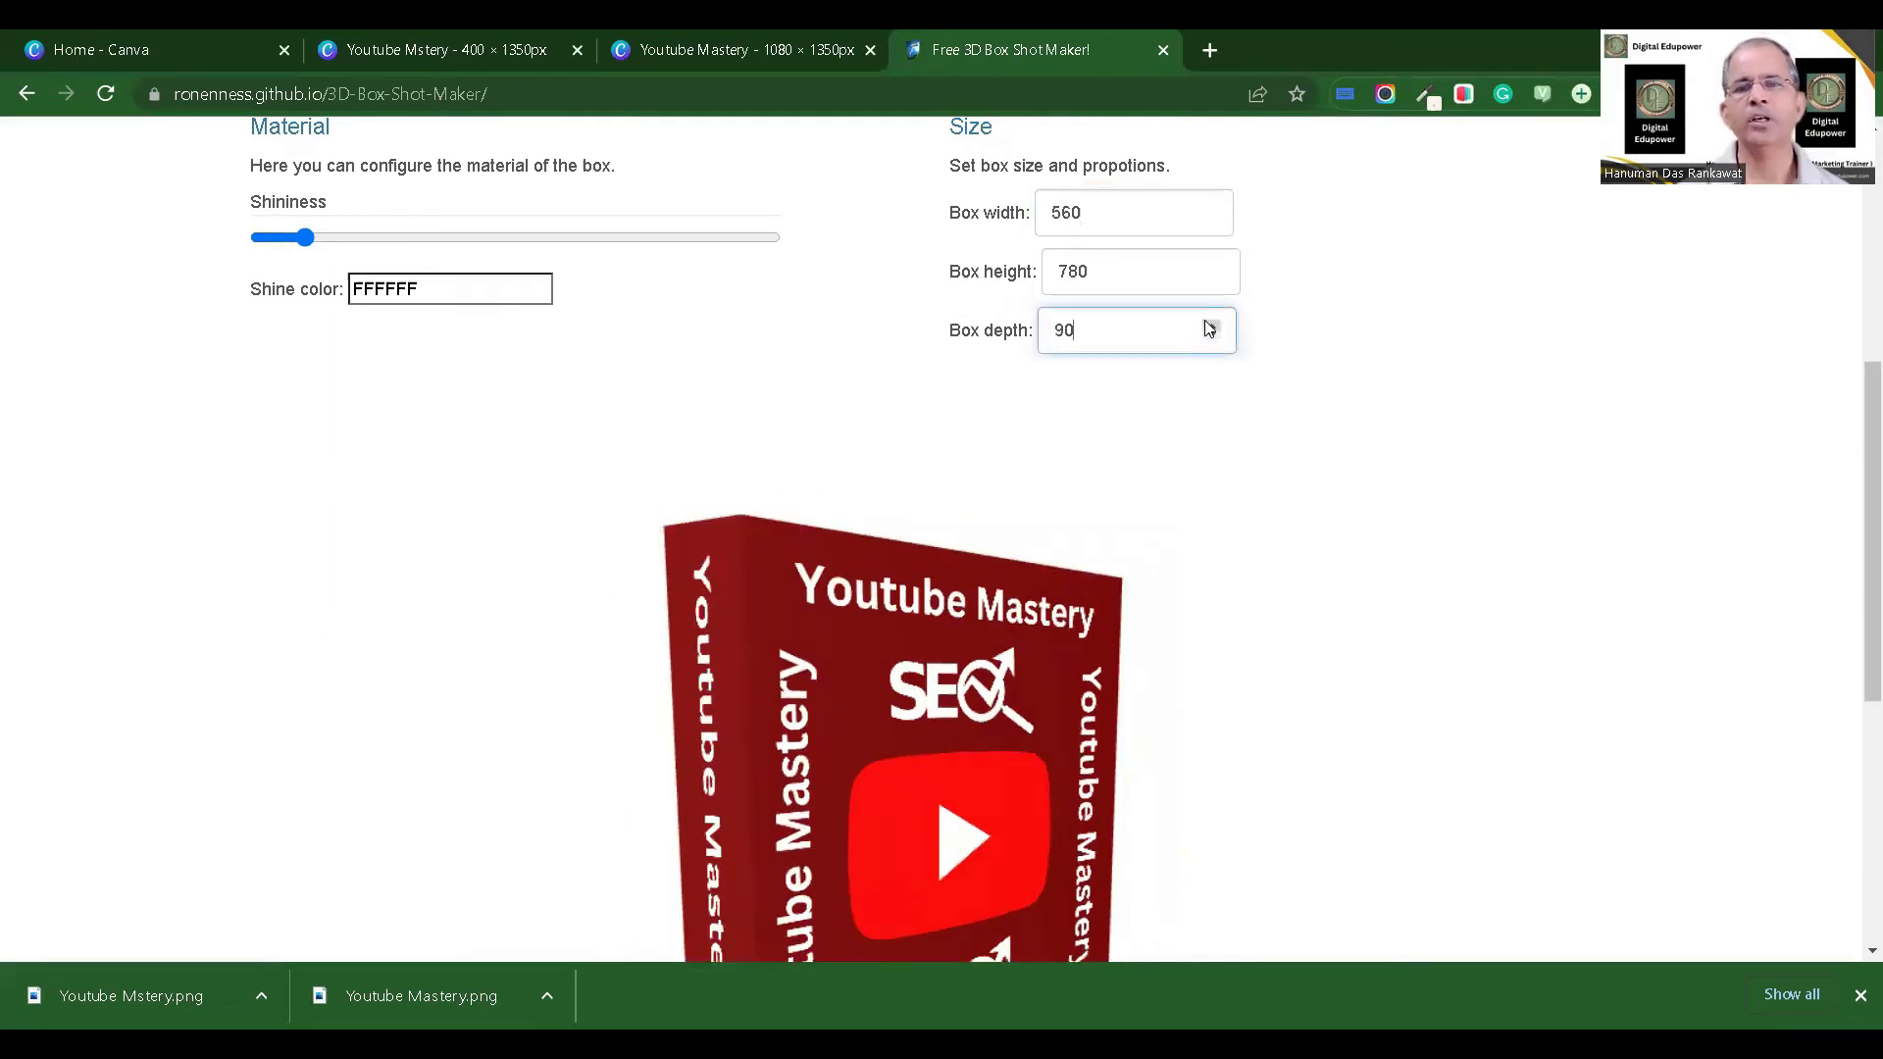
pyautogui.click(1210, 324)
pyautogui.click(1211, 325)
pyautogui.moveTo(1856, 581); pyautogui.dragTo(1853, 694)
pyautogui.moveTo(1009, 543); pyautogui.dragTo(1006, 540)
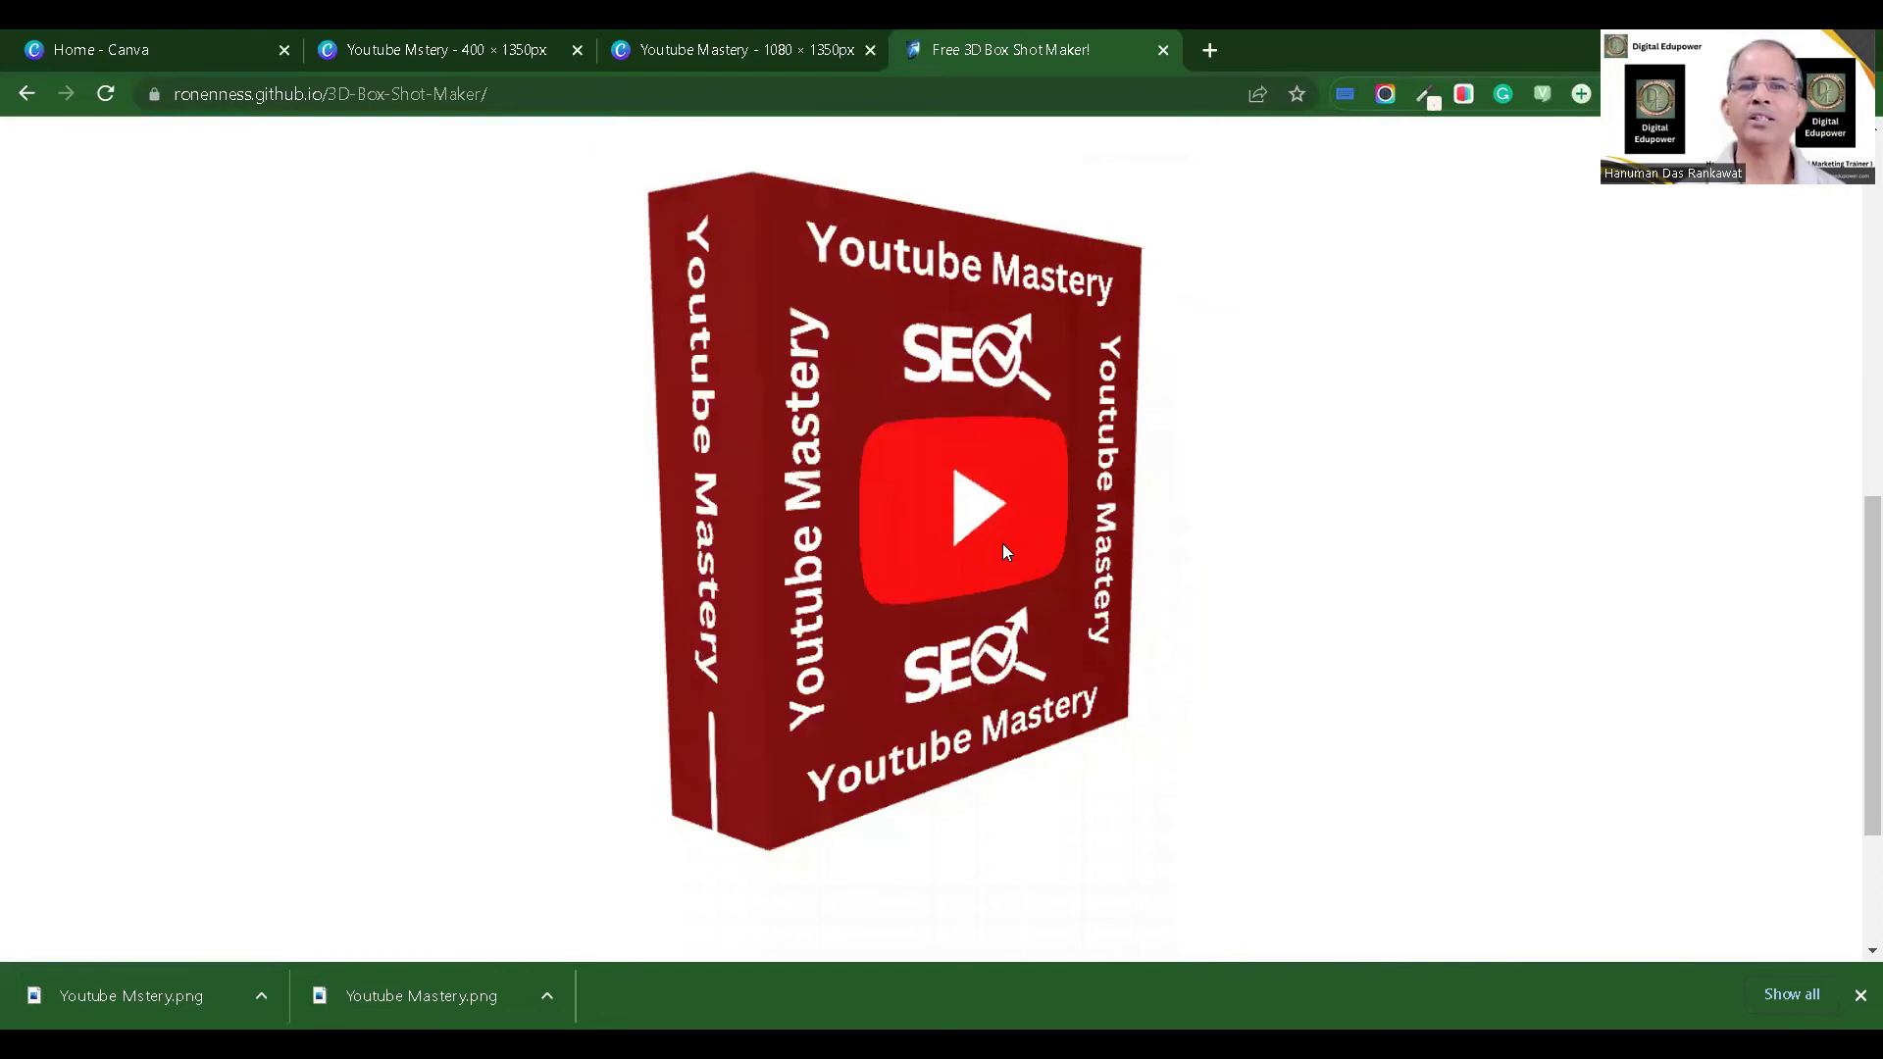
# Step: Increase the shininess of the box material to about a quarter of its range
pyautogui.moveTo(1857, 699); pyautogui.dragTo(1857, 518)
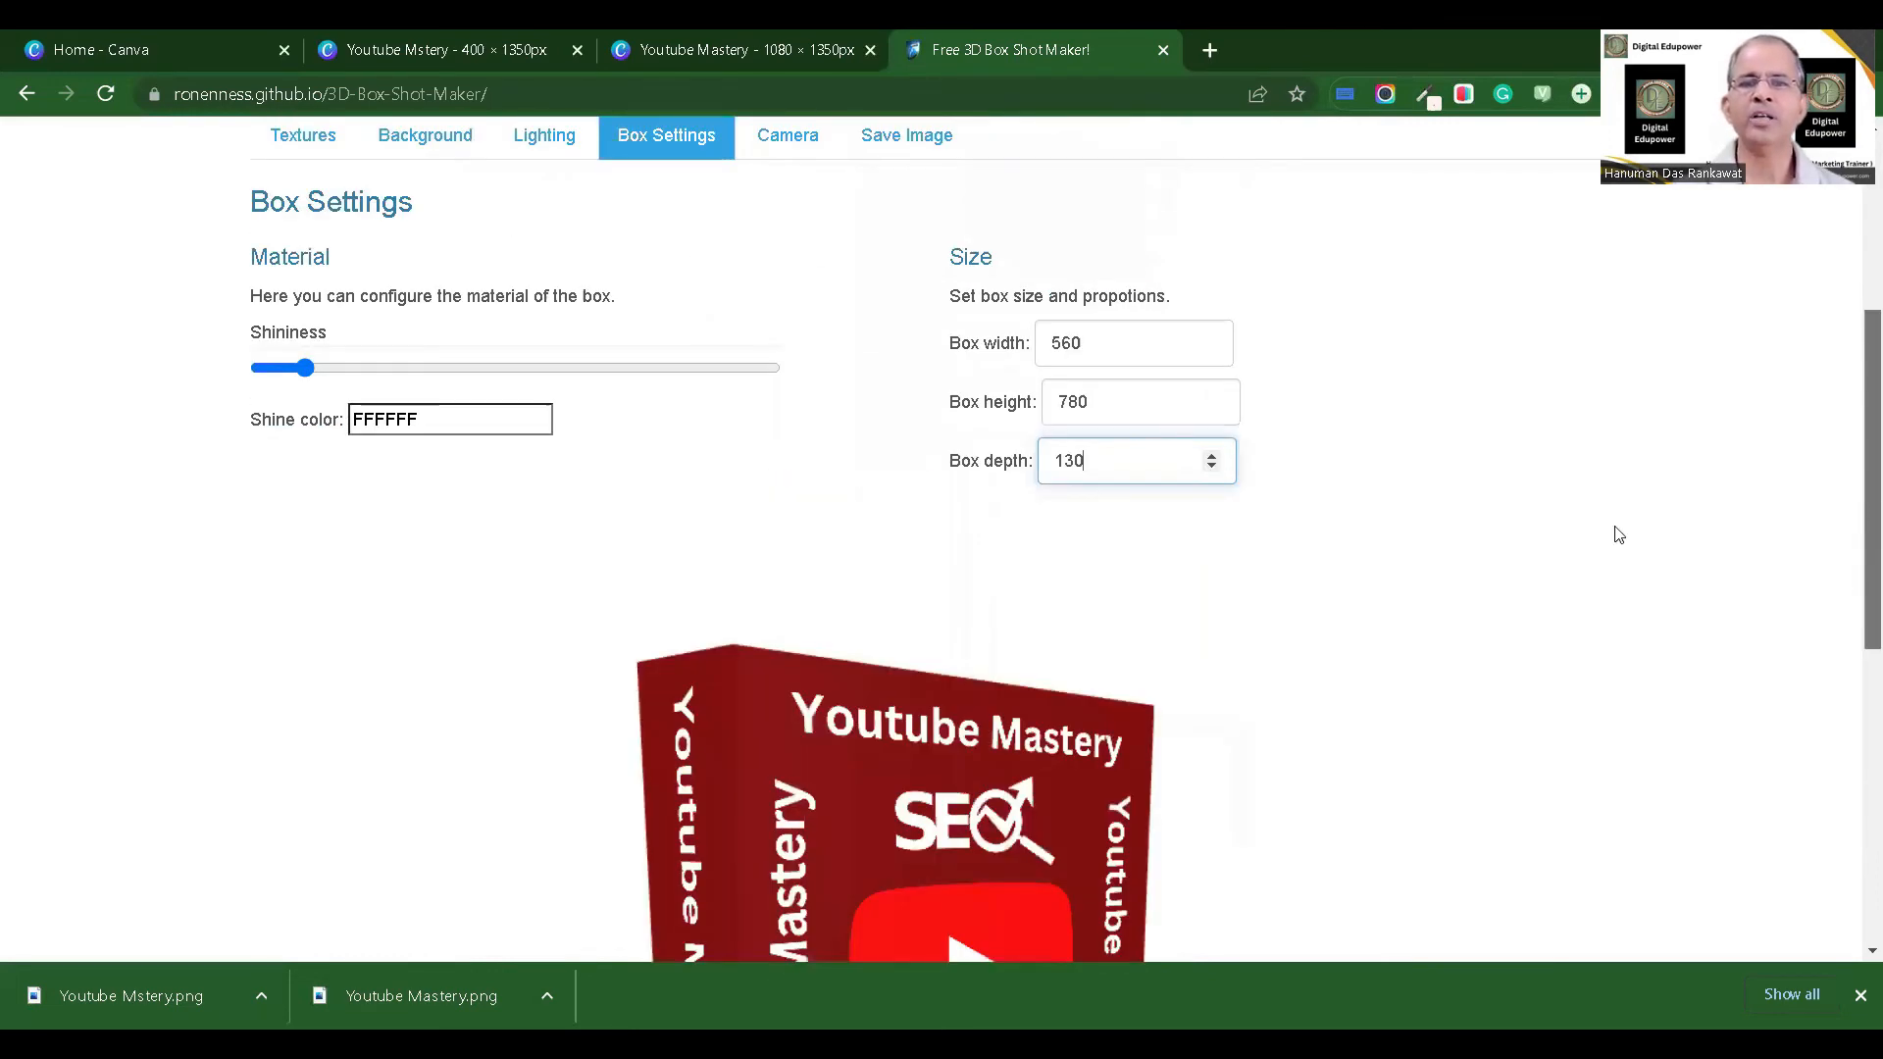
pyautogui.scroll(-2, 301, 208)
pyautogui.moveTo(299, 199); pyautogui.dragTo(392, 261)
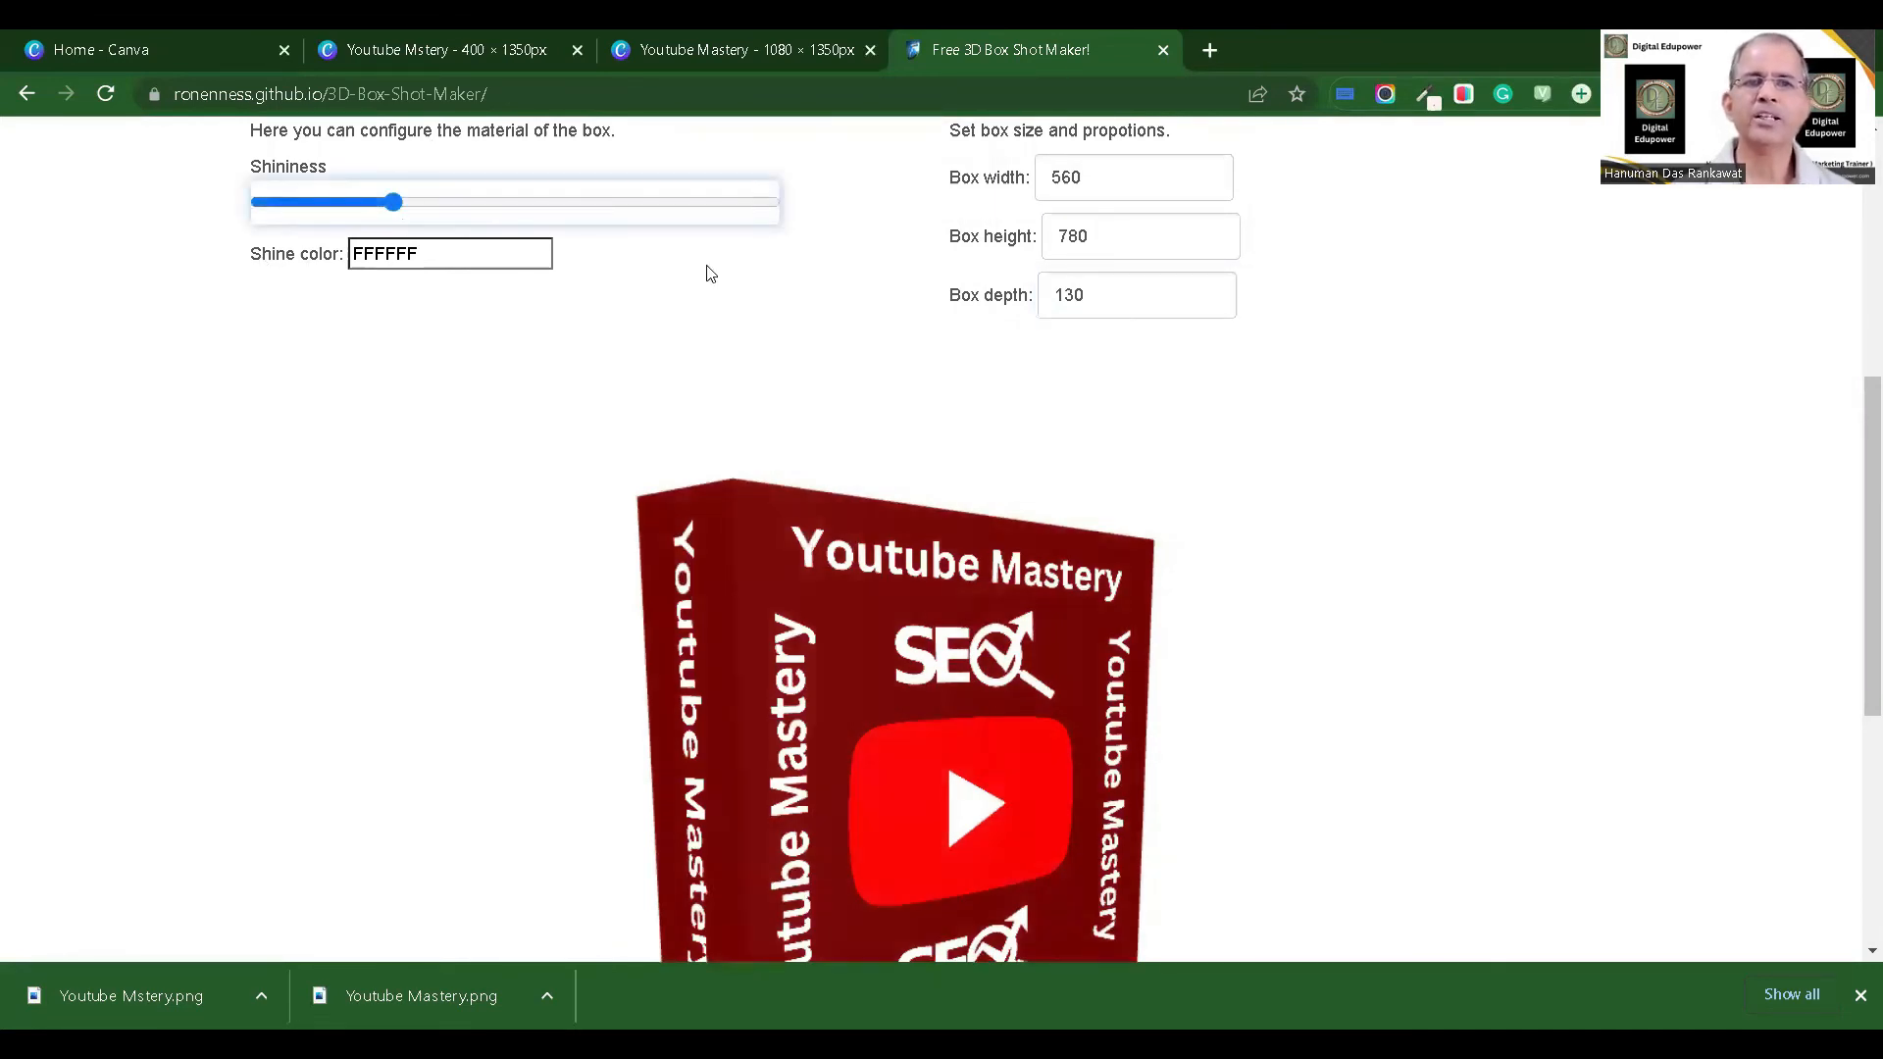
# Step: Apply the second predefined camera angle and rotate the box to show its front and left side
pyautogui.scroll(3, 703, 293)
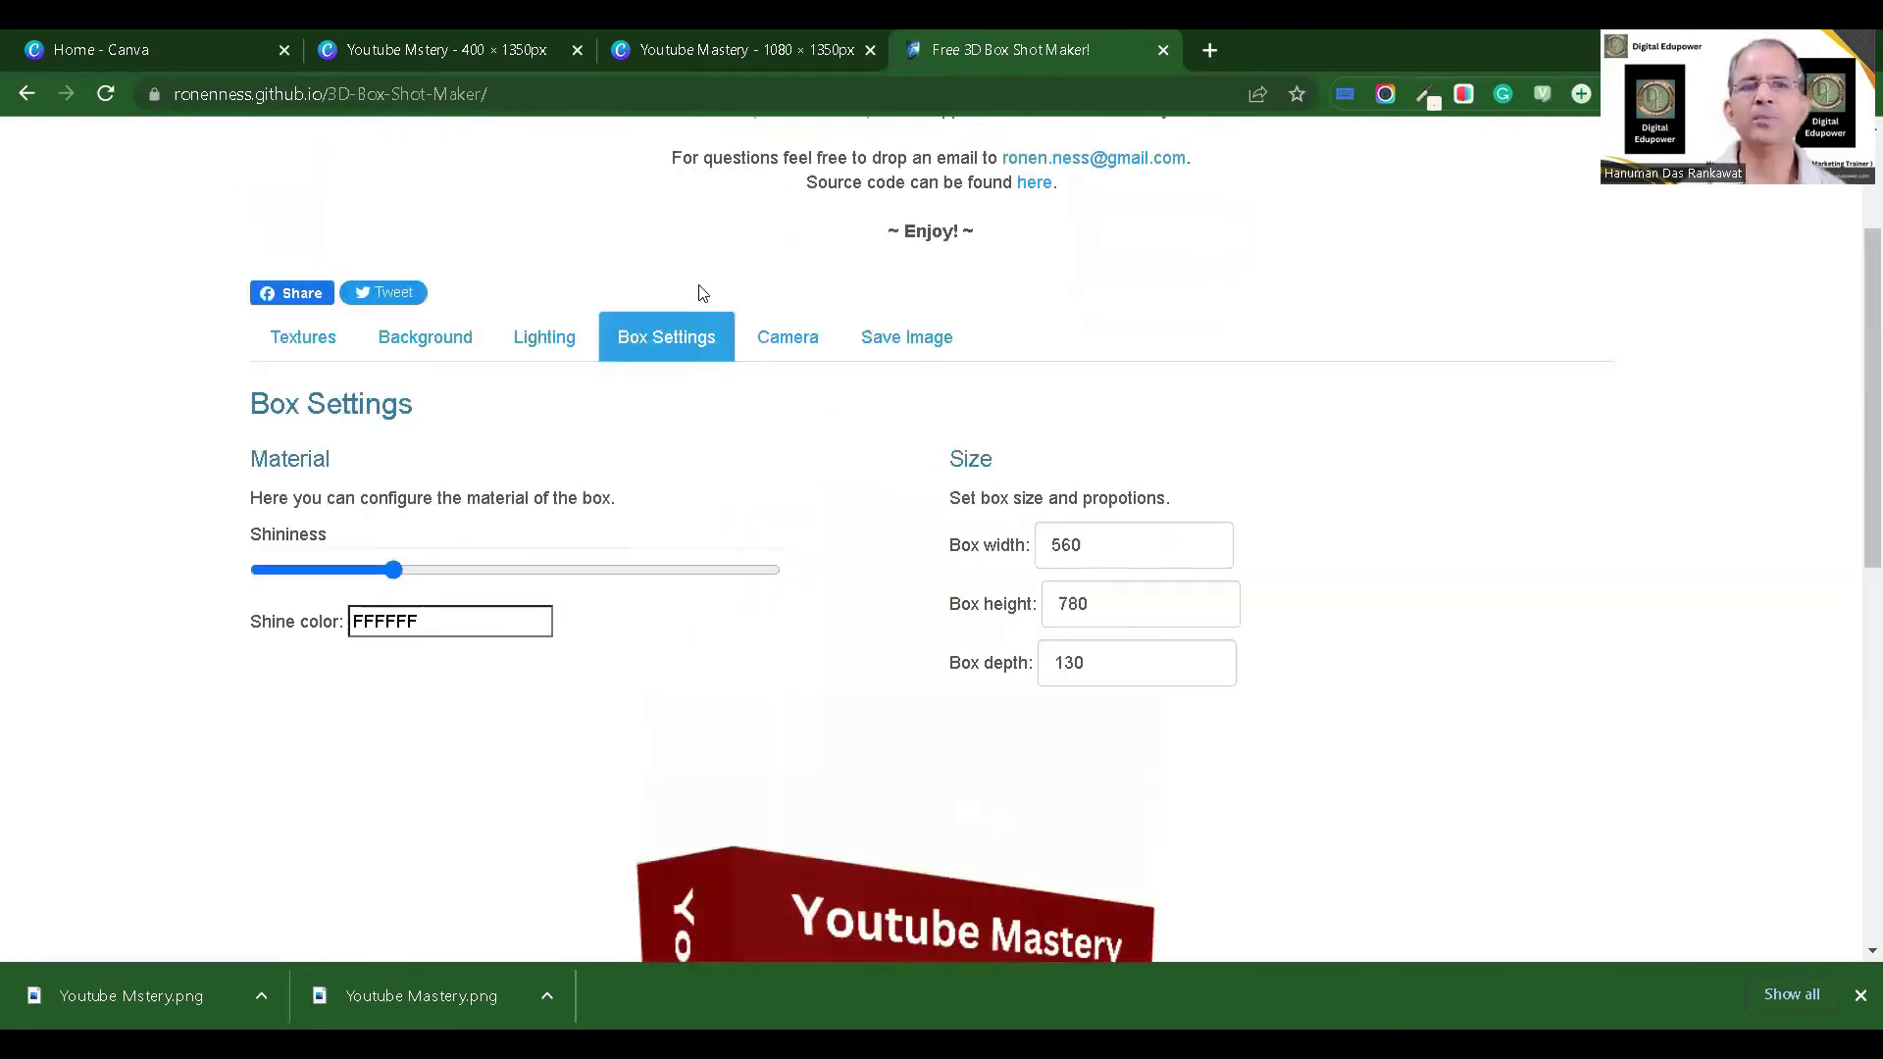
pyautogui.click(795, 356)
pyautogui.scroll(-5, 1856, 499)
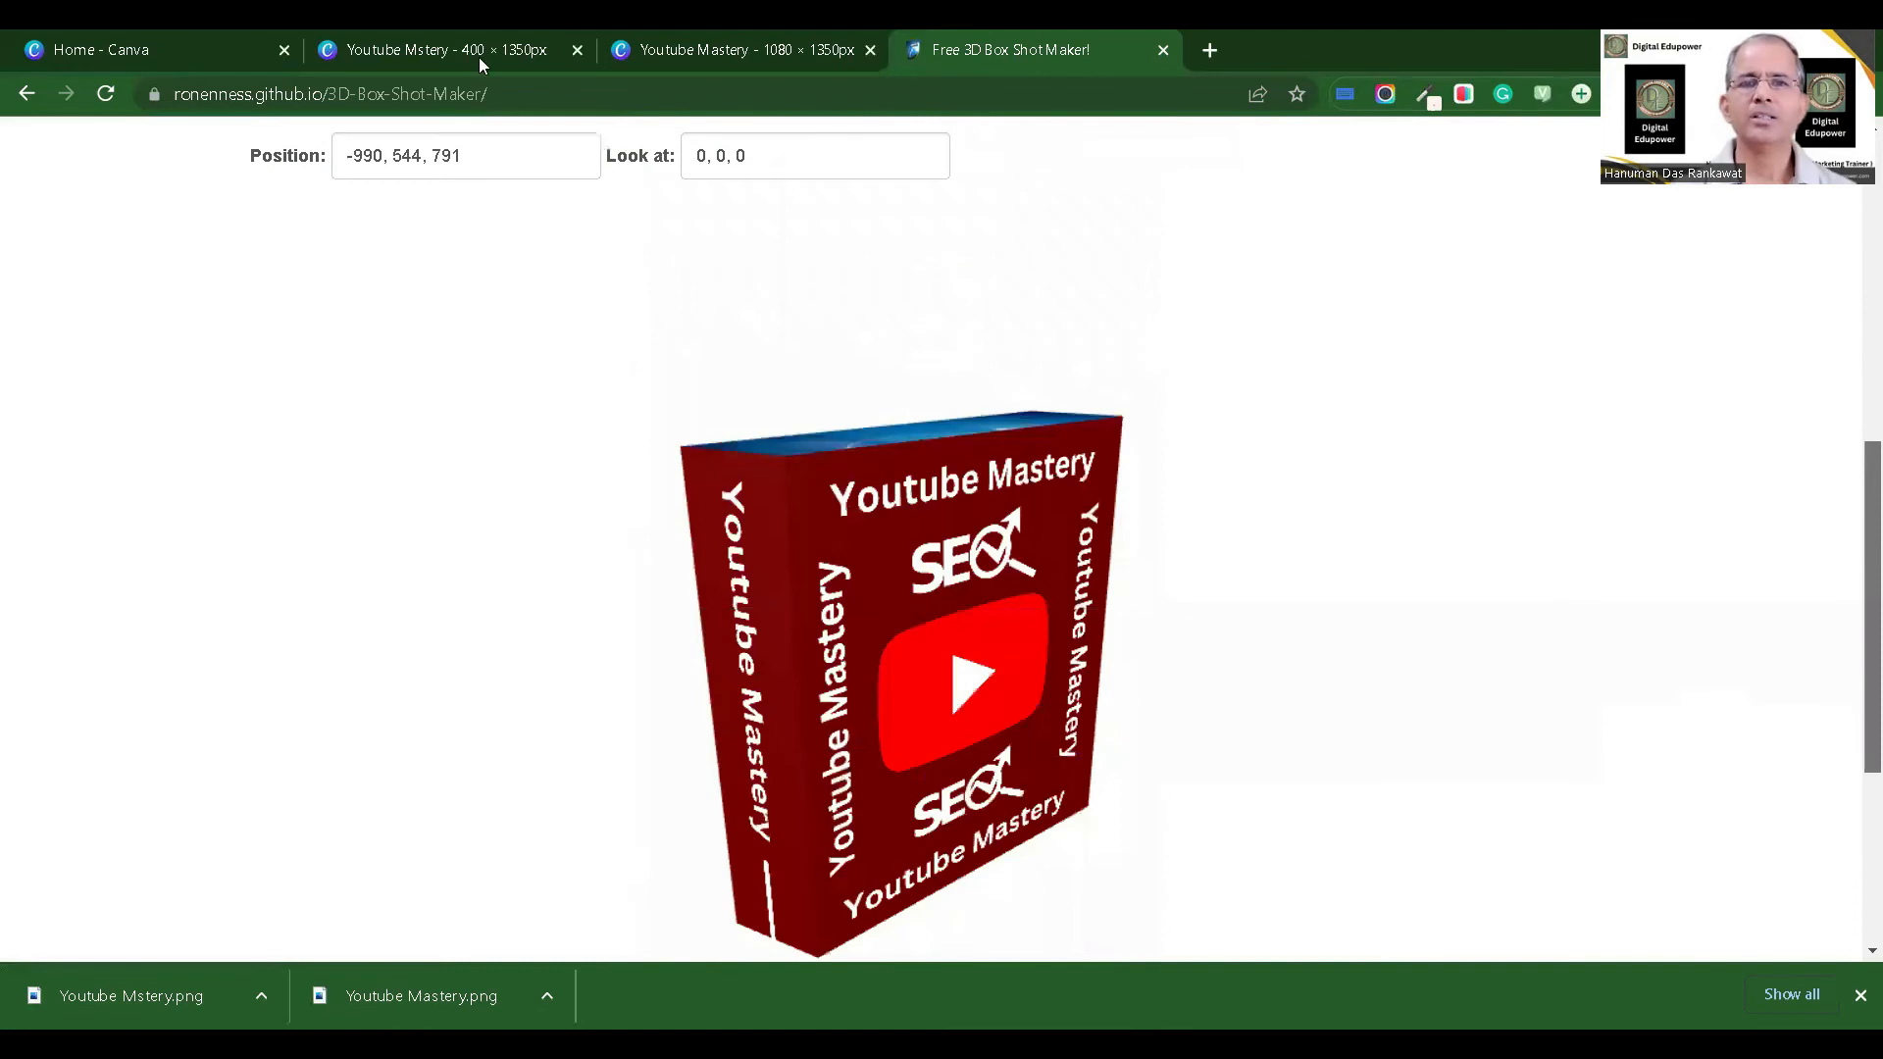
pyautogui.scroll(1, 1856, 495)
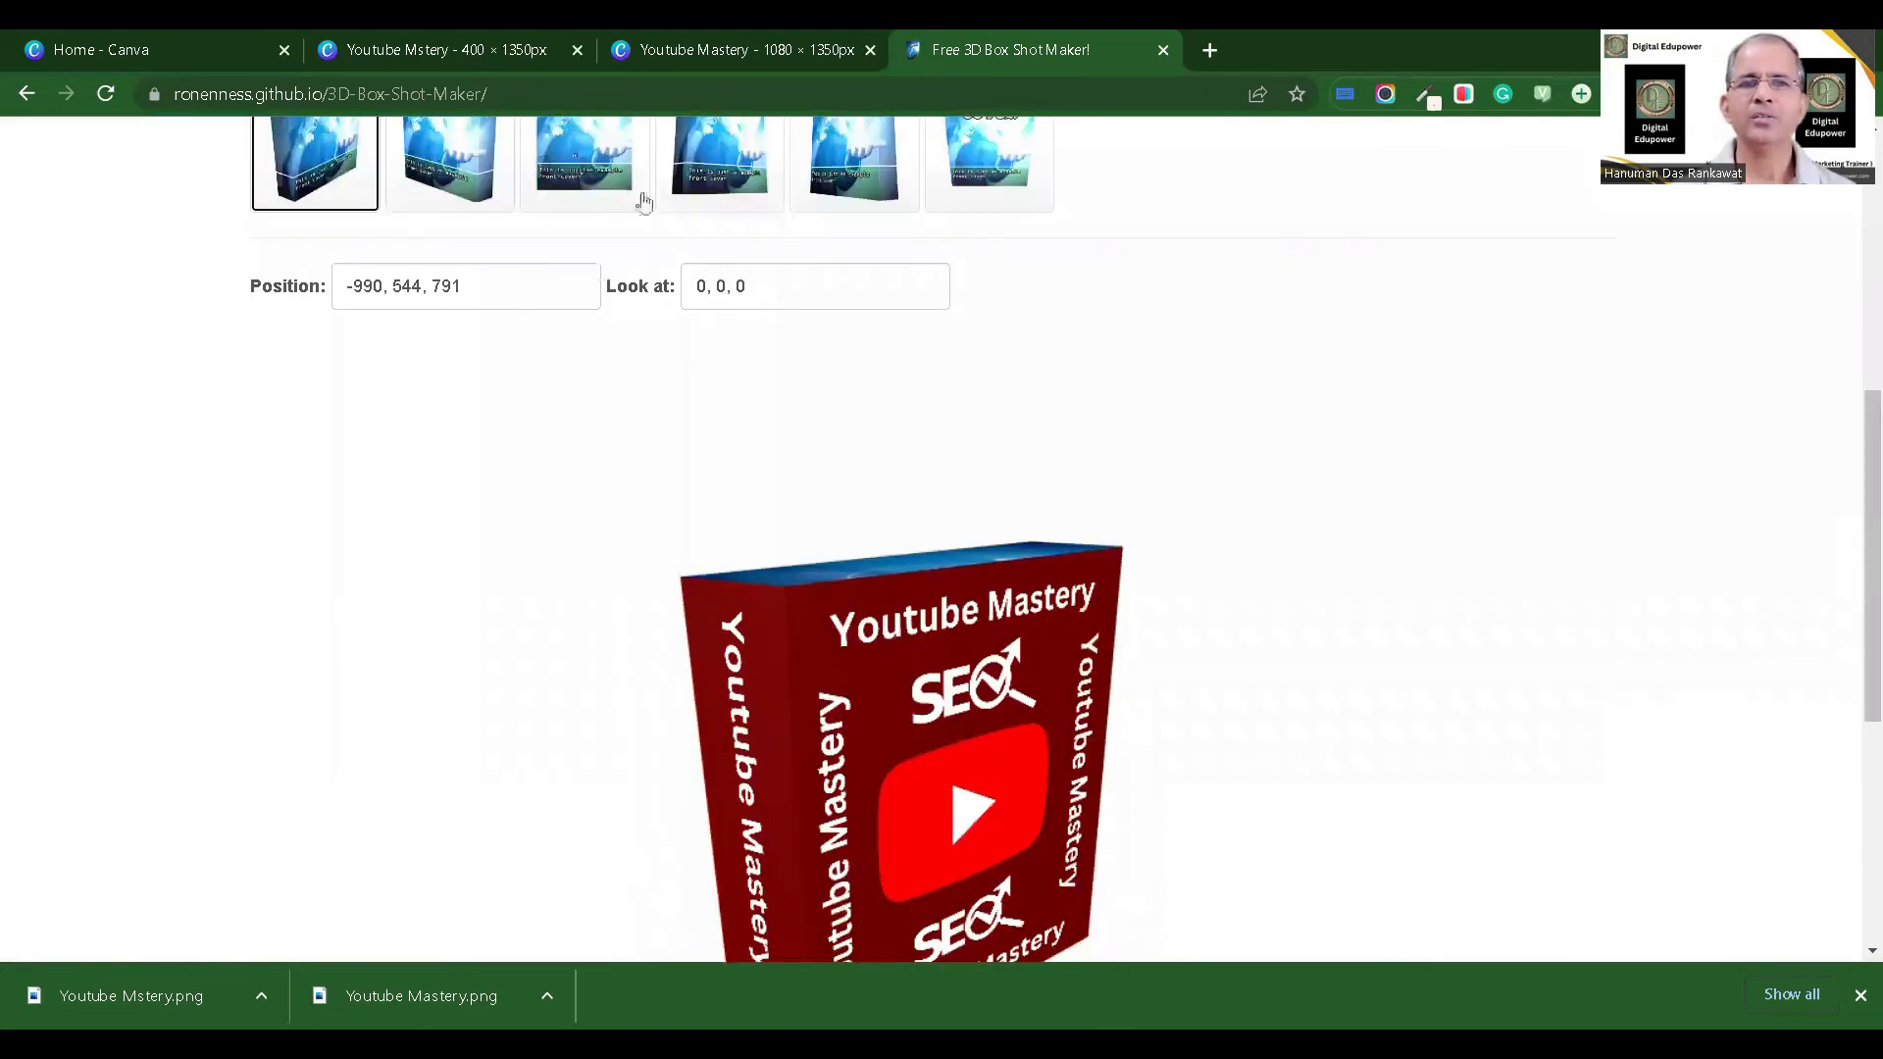
pyautogui.click(449, 162)
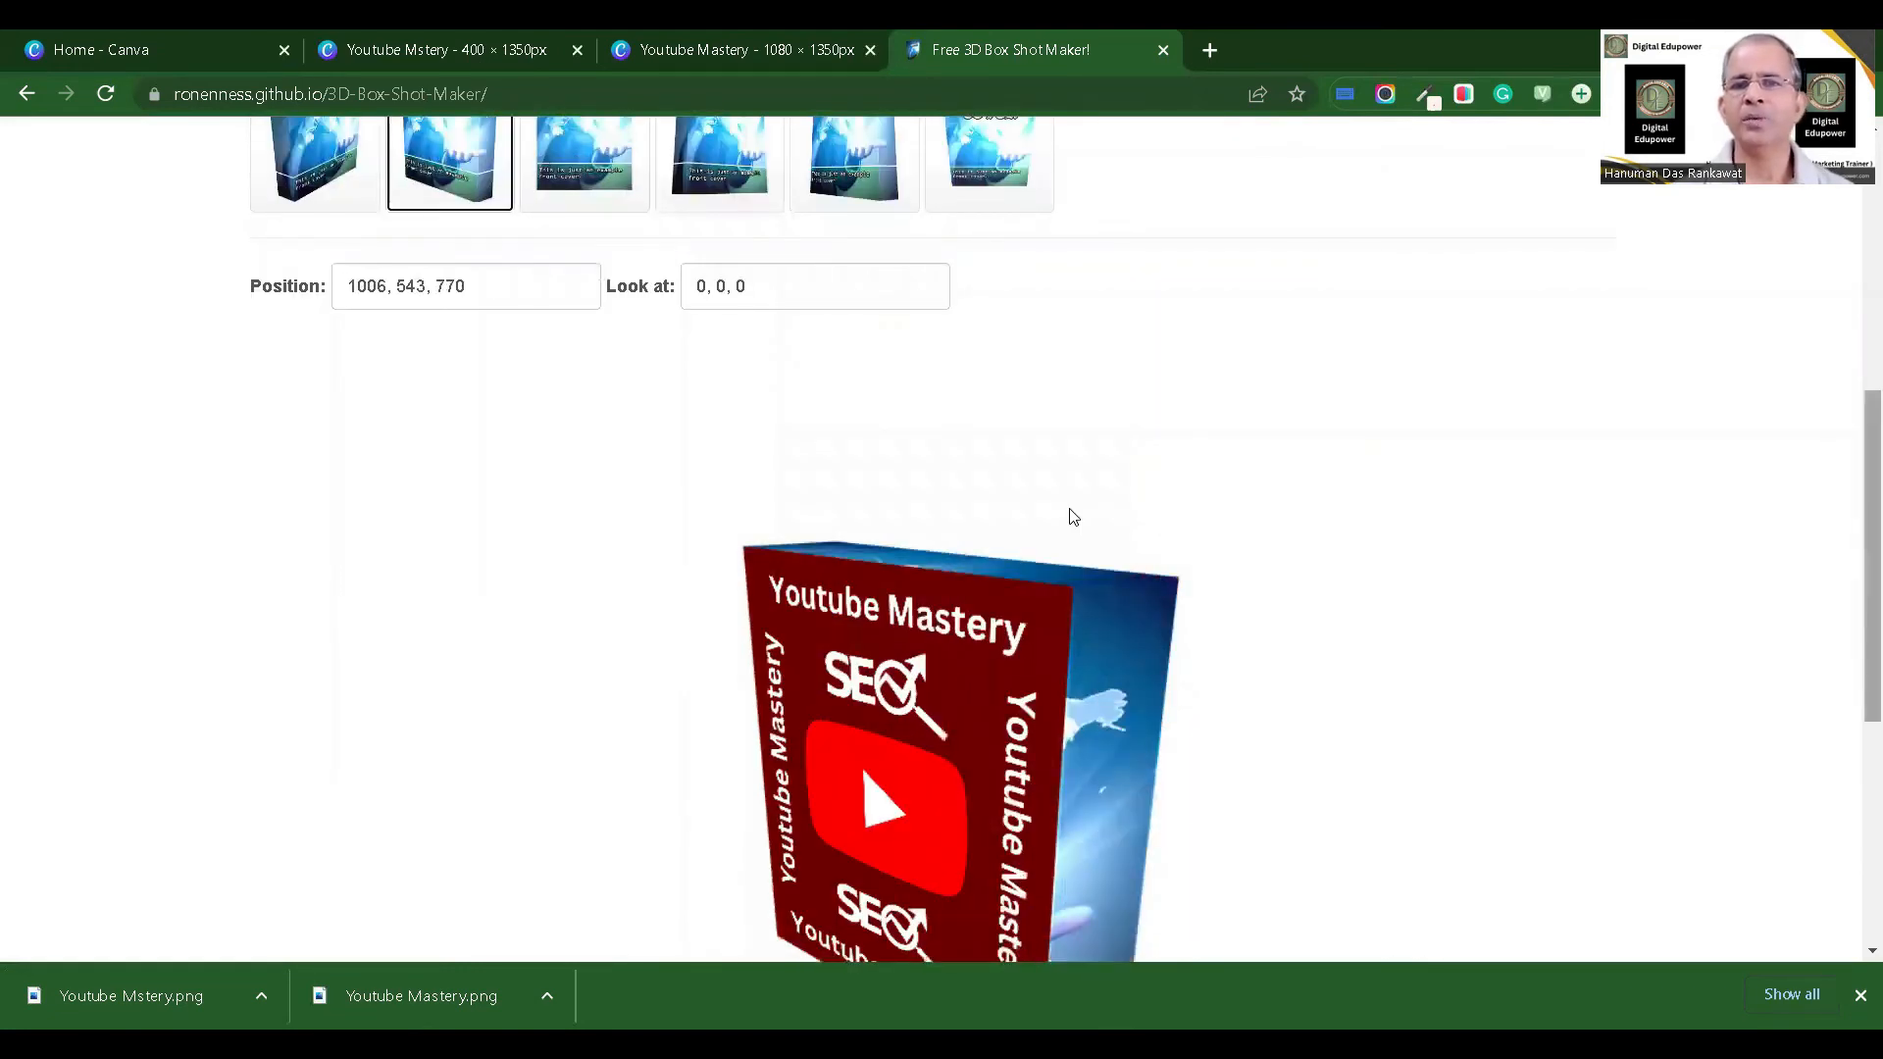
pyautogui.scroll(-3, 1074, 516)
pyautogui.moveTo(873, 467); pyautogui.dragTo(912, 471)
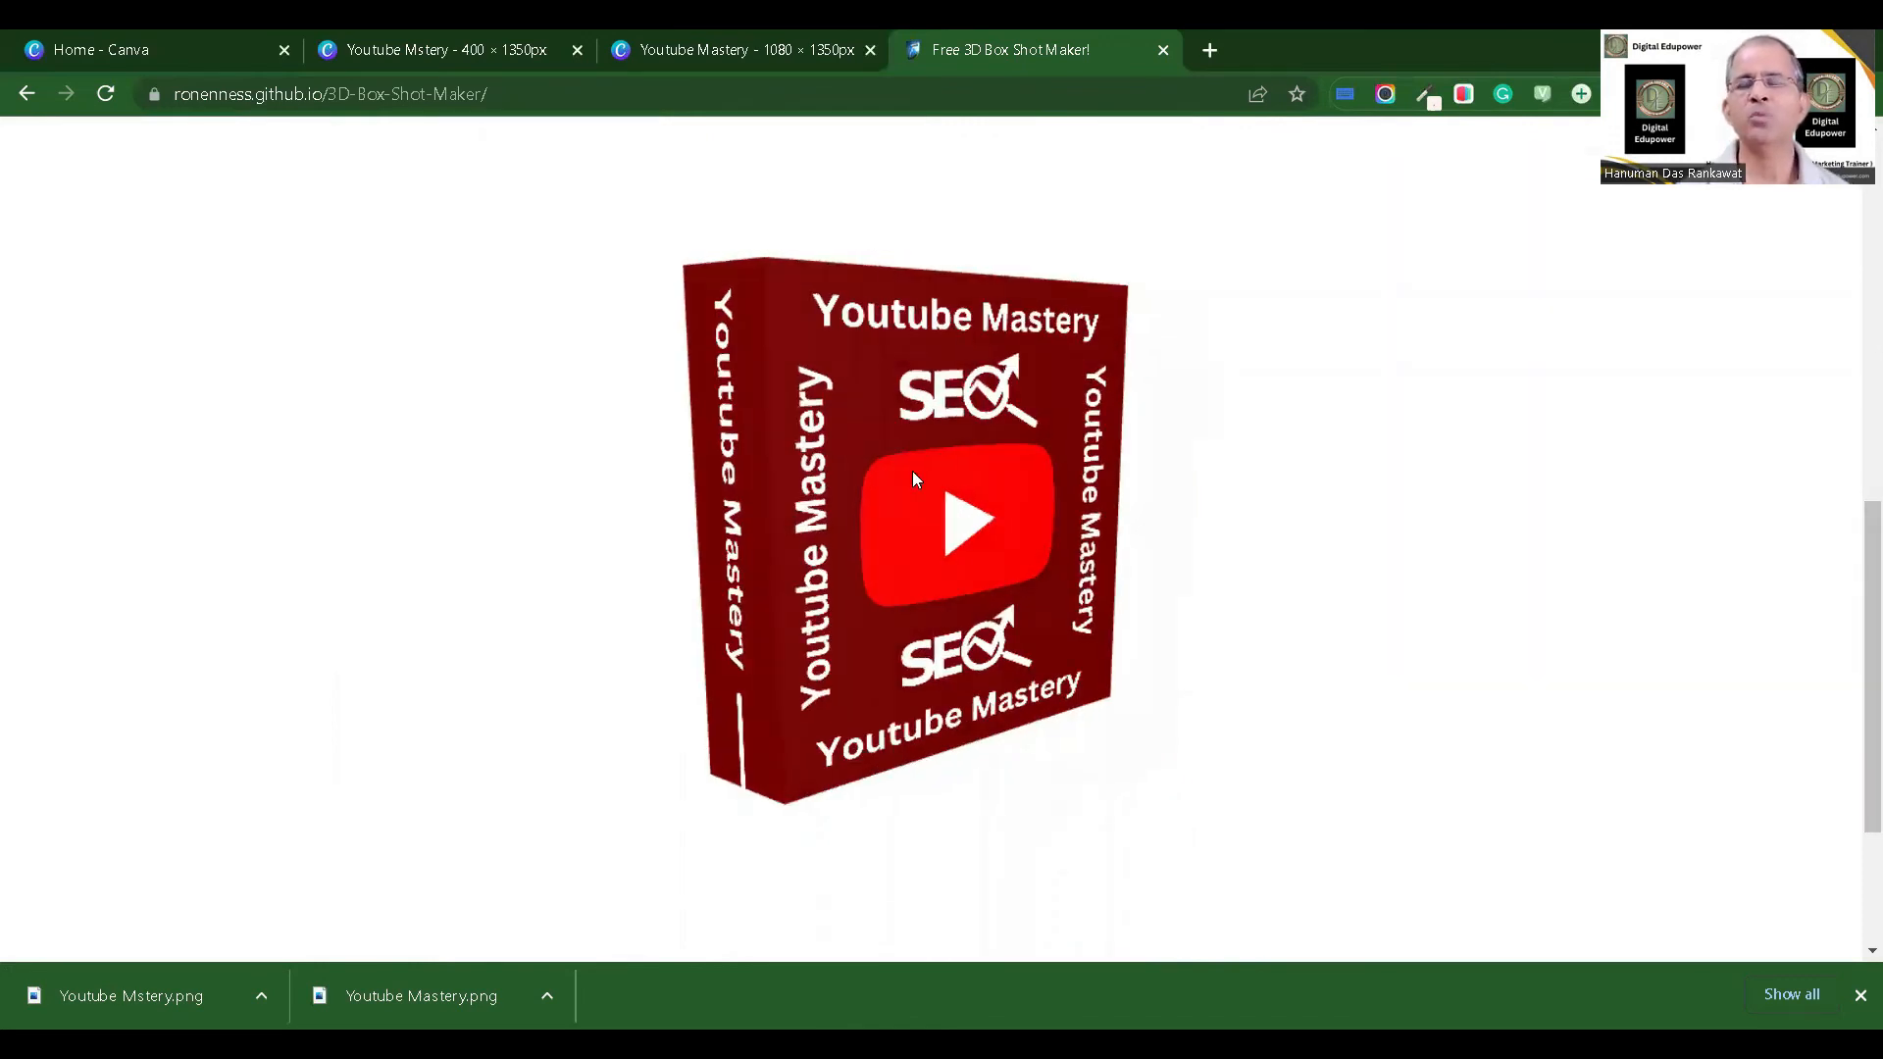
# Step: Generate the final product image of the box from the current camera view
pyautogui.click(1857, 476)
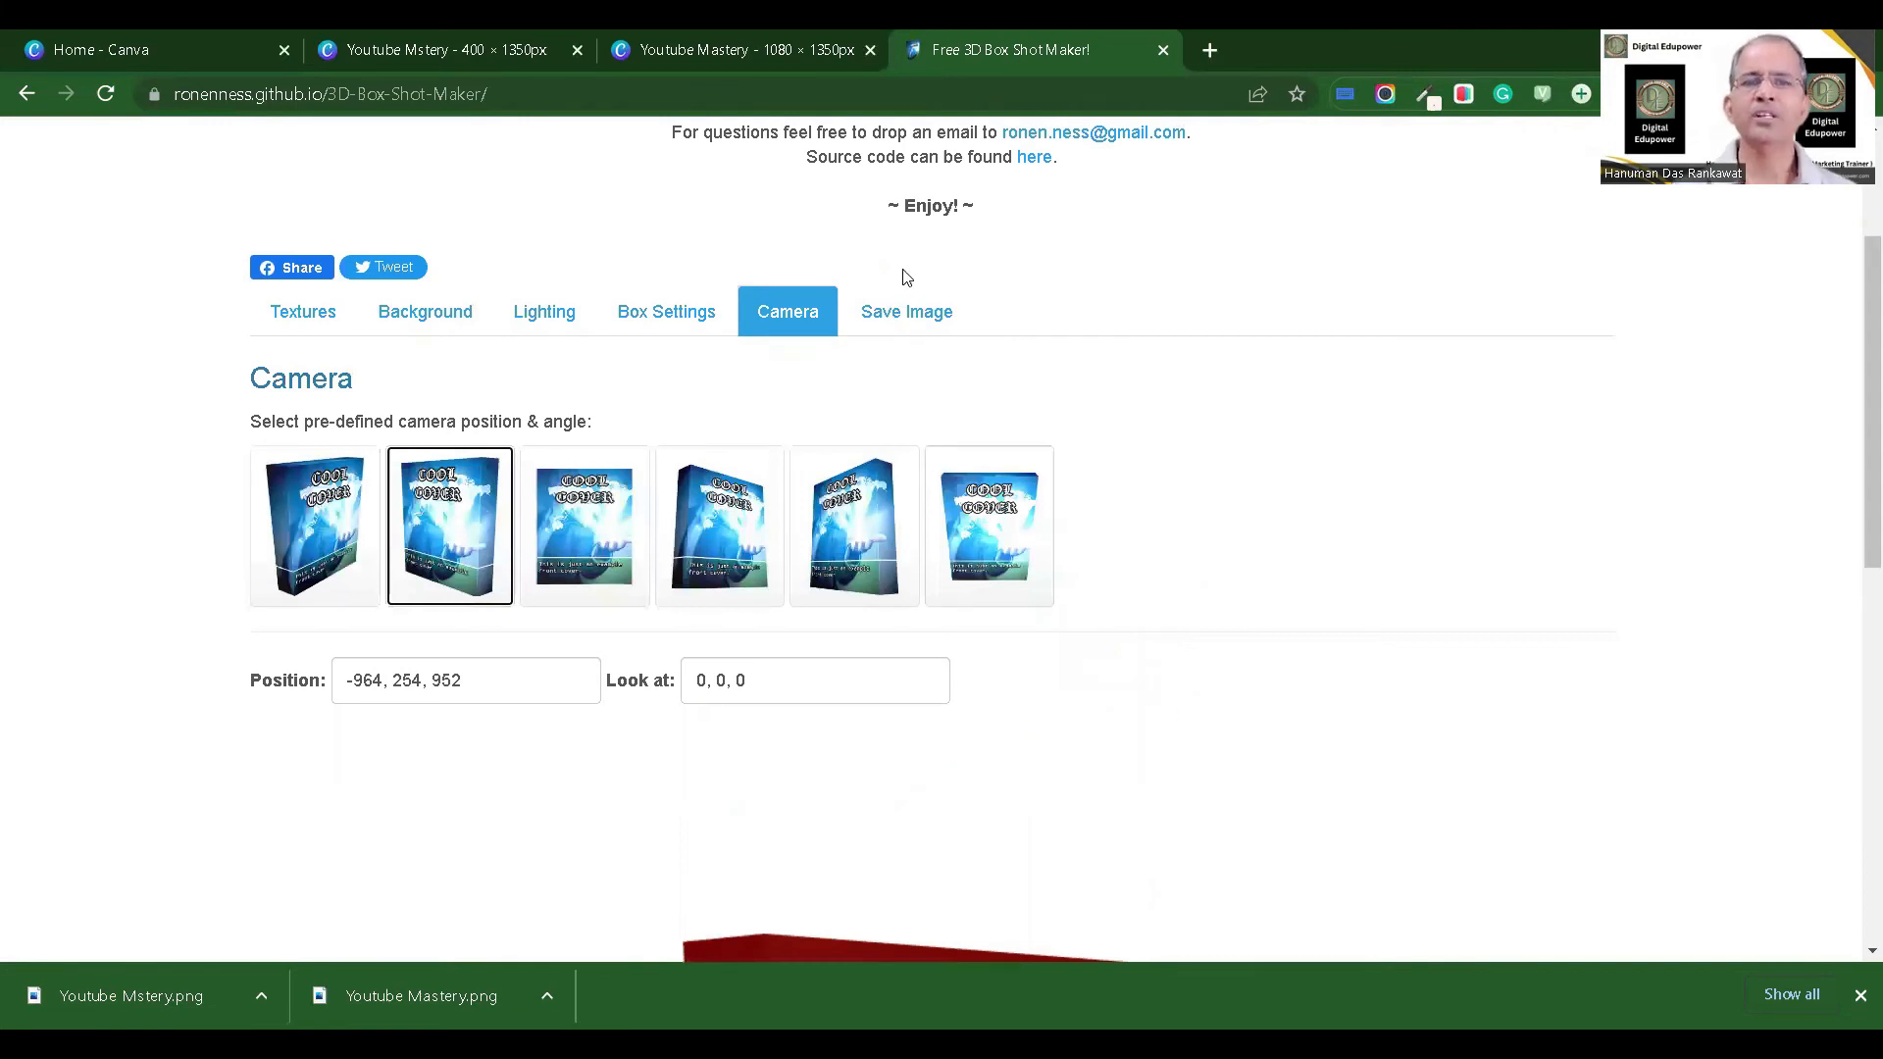
pyautogui.click(922, 311)
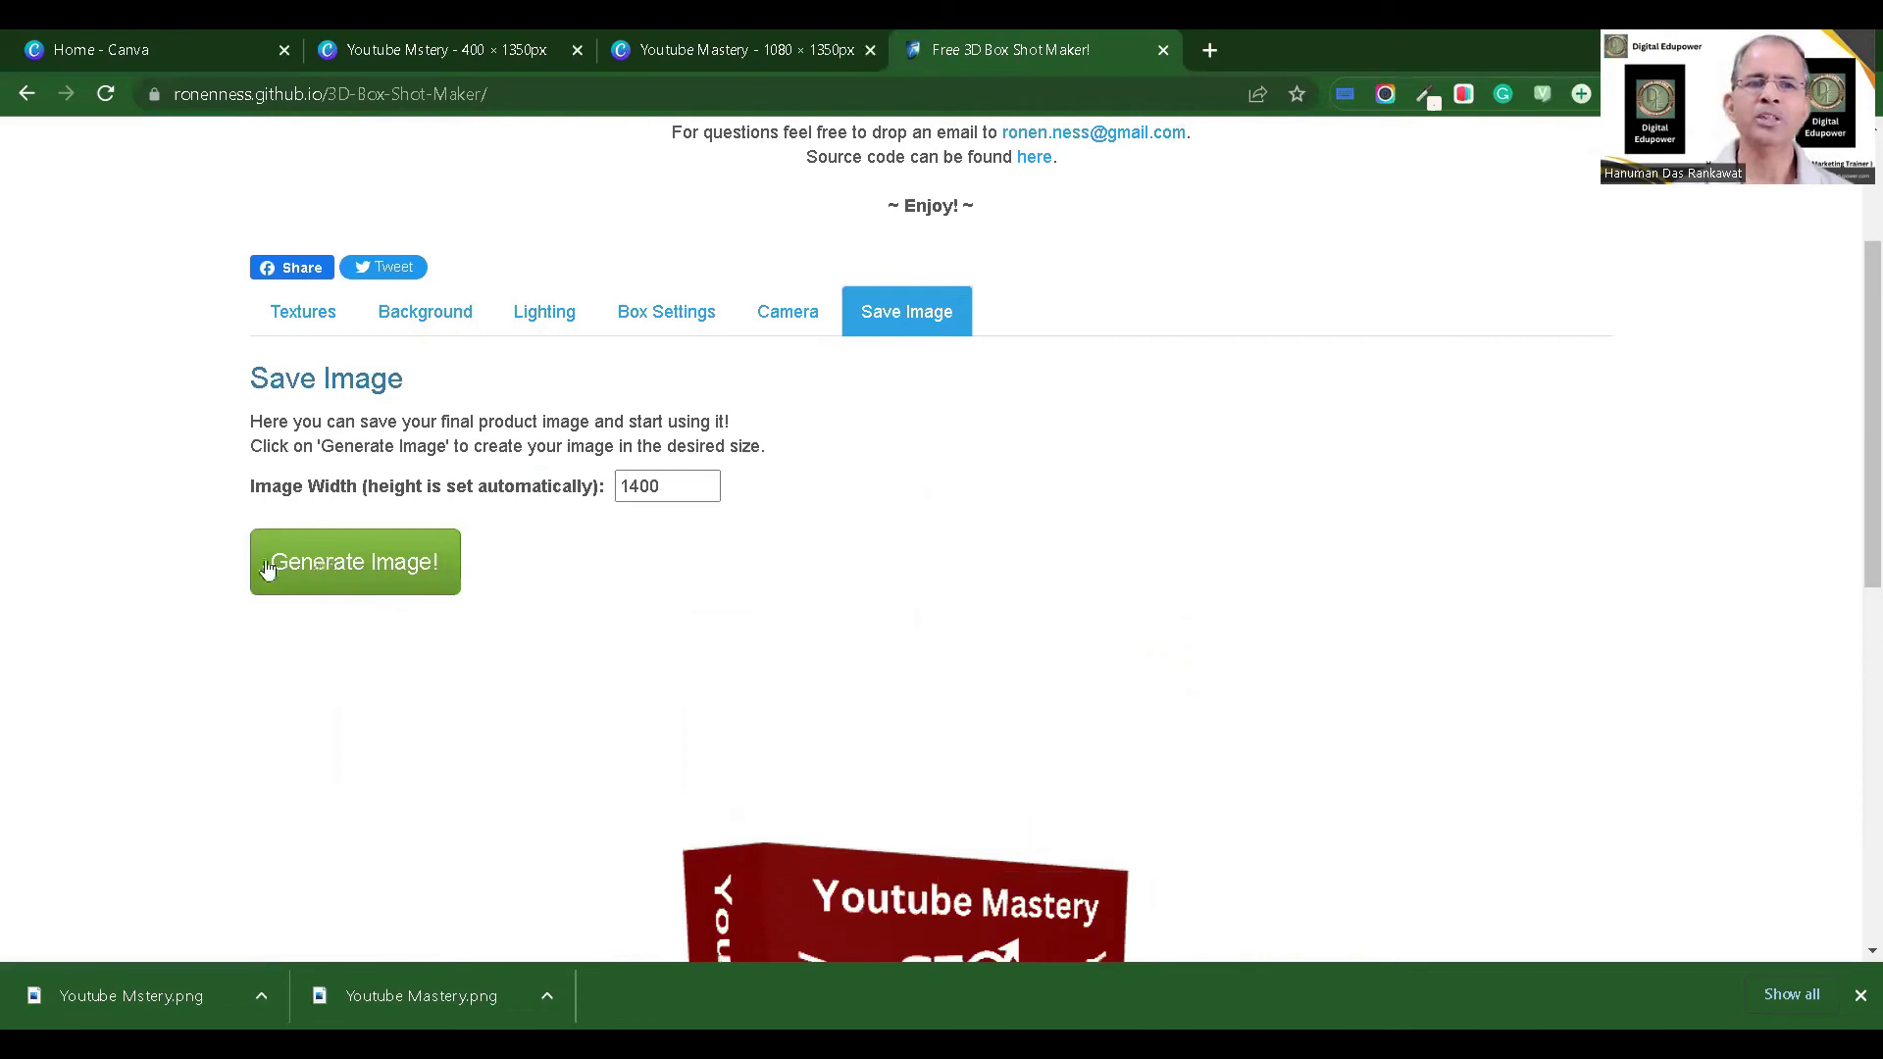
pyautogui.click(336, 559)
pyautogui.scroll(-2, 1857, 628)
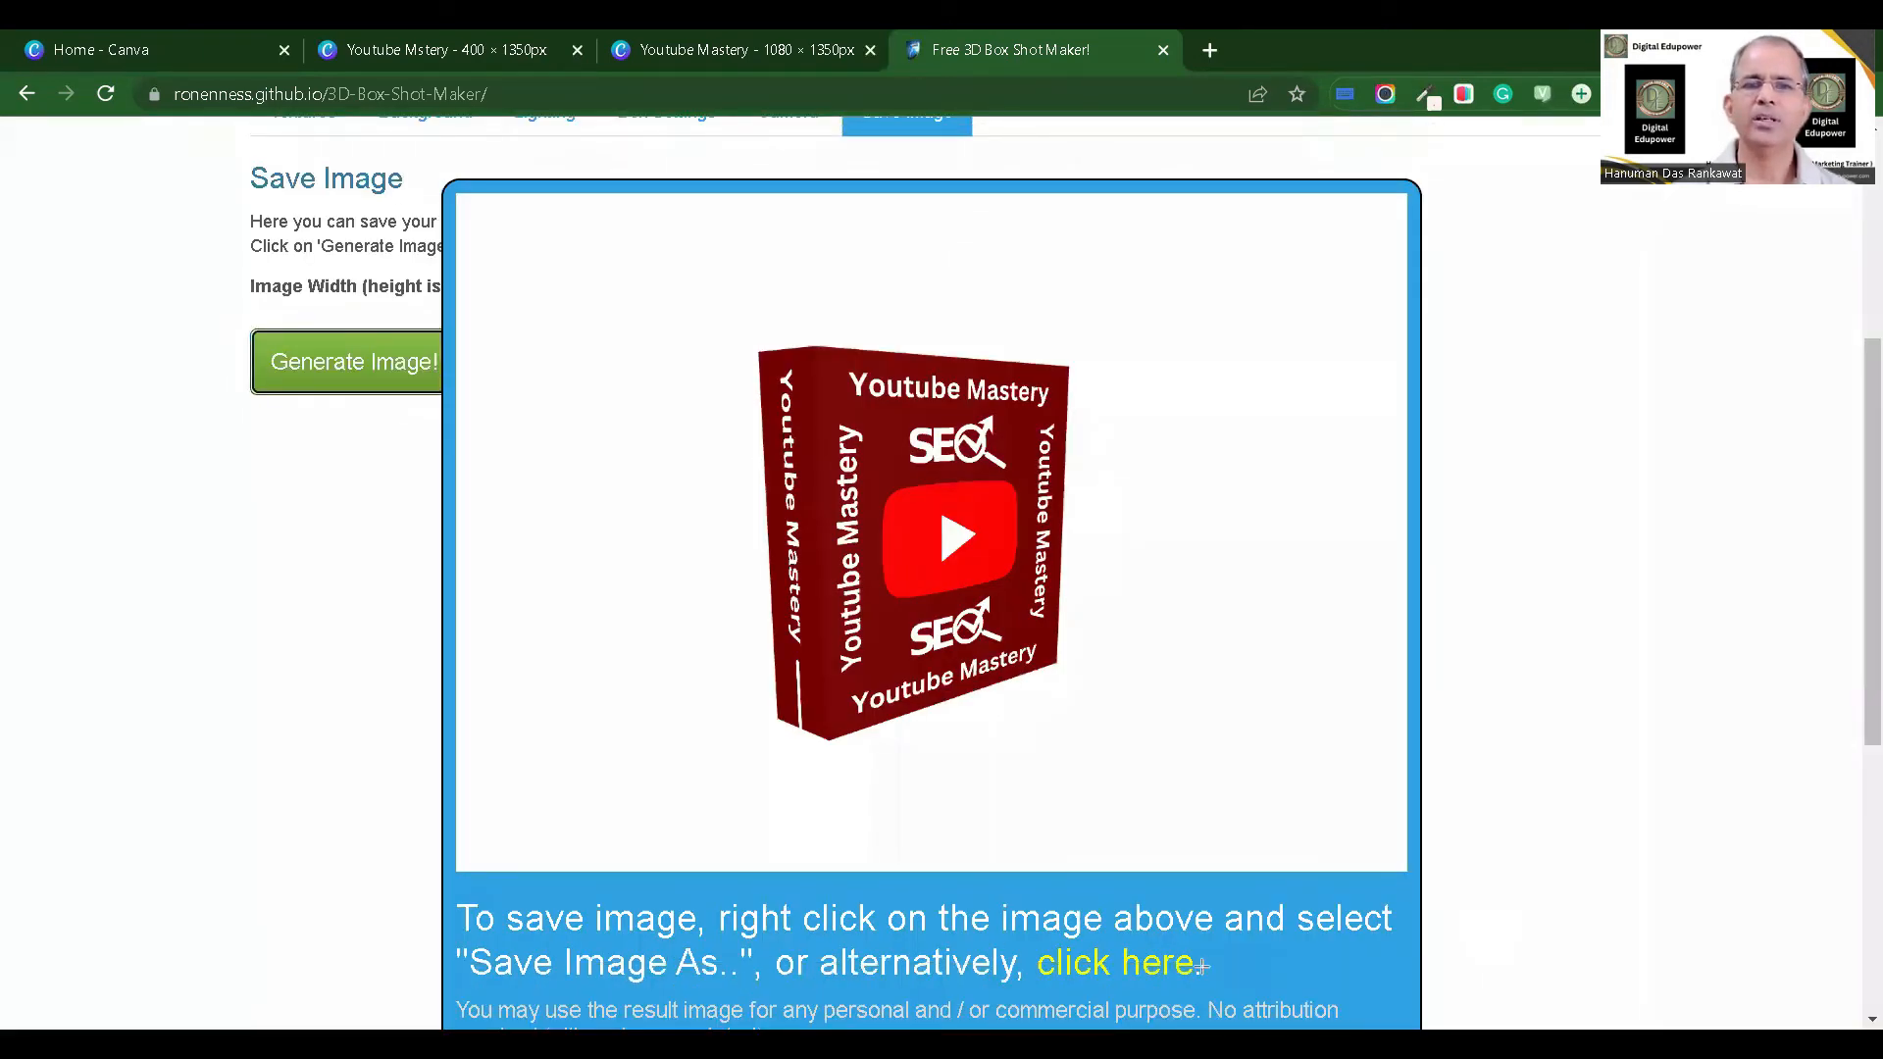
# Step: Download the generated box image and open the downloaded file
pyautogui.moveTo(1482, 924); pyautogui.dragTo(1204, 966)
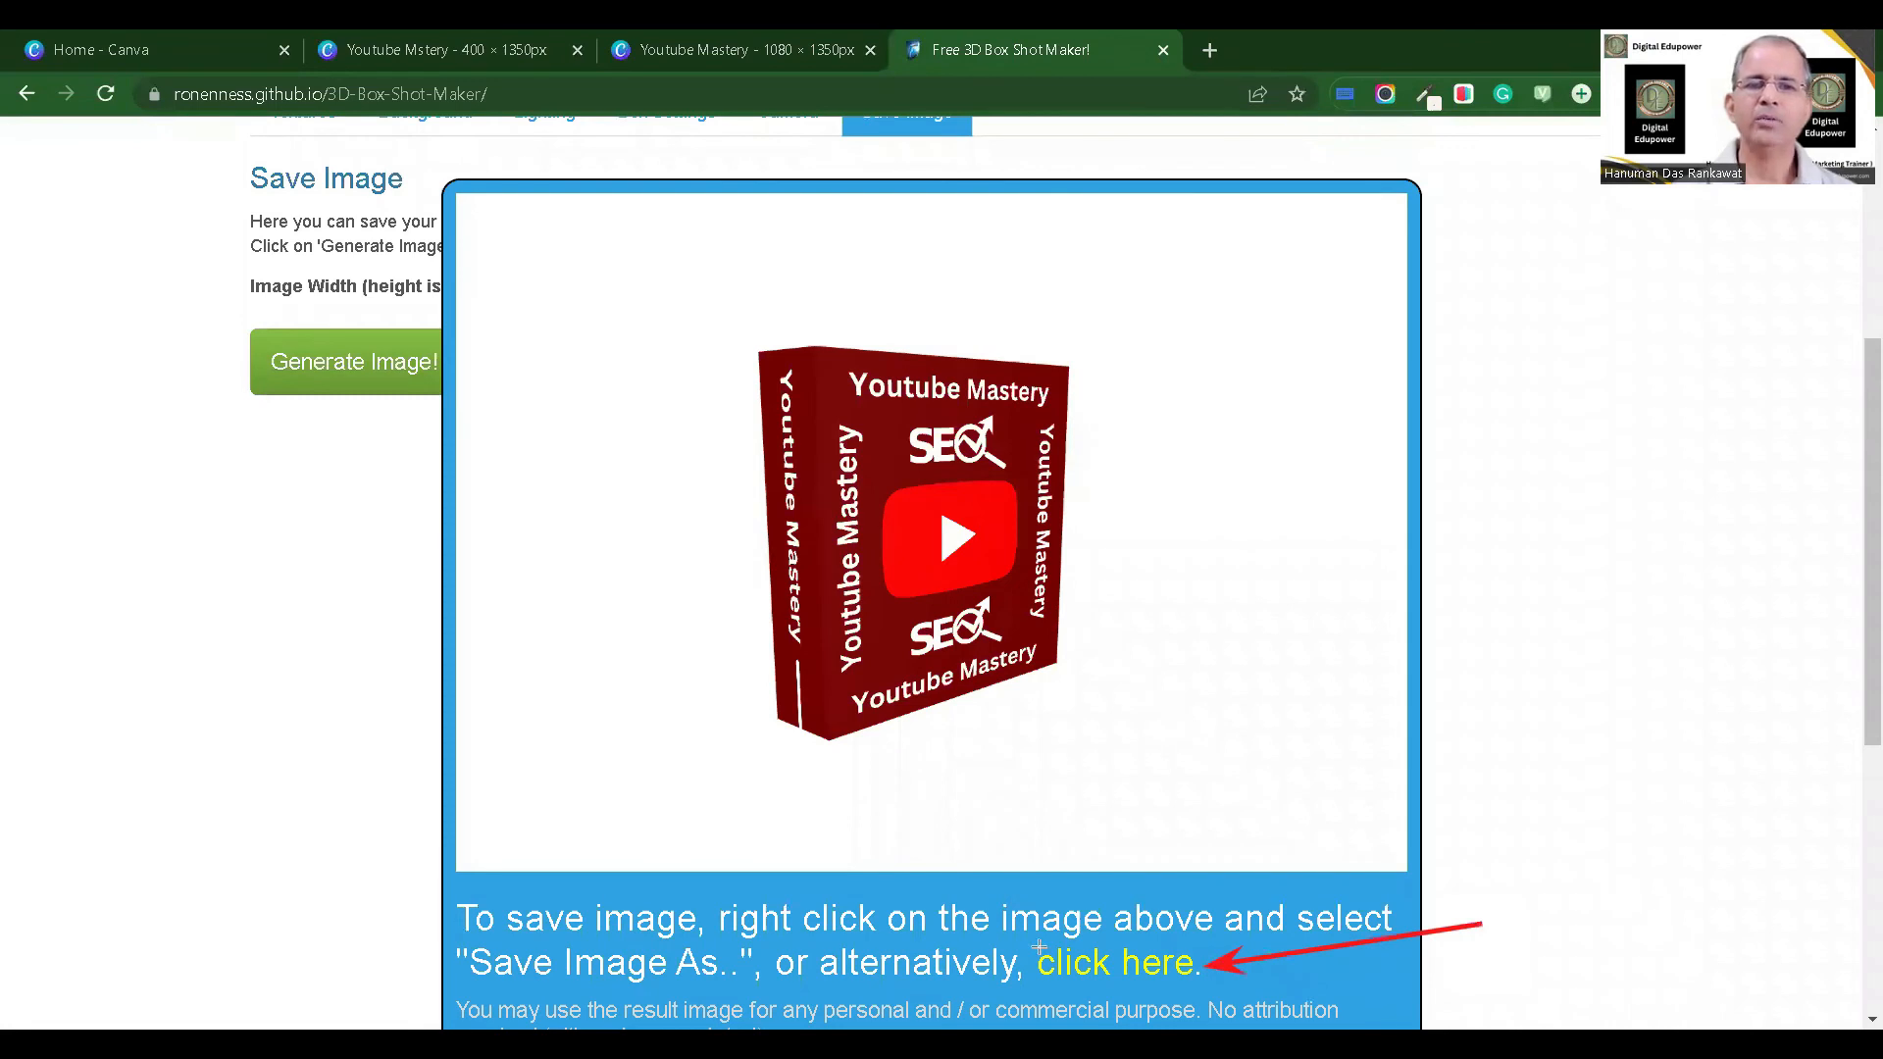
pyautogui.click(1144, 971)
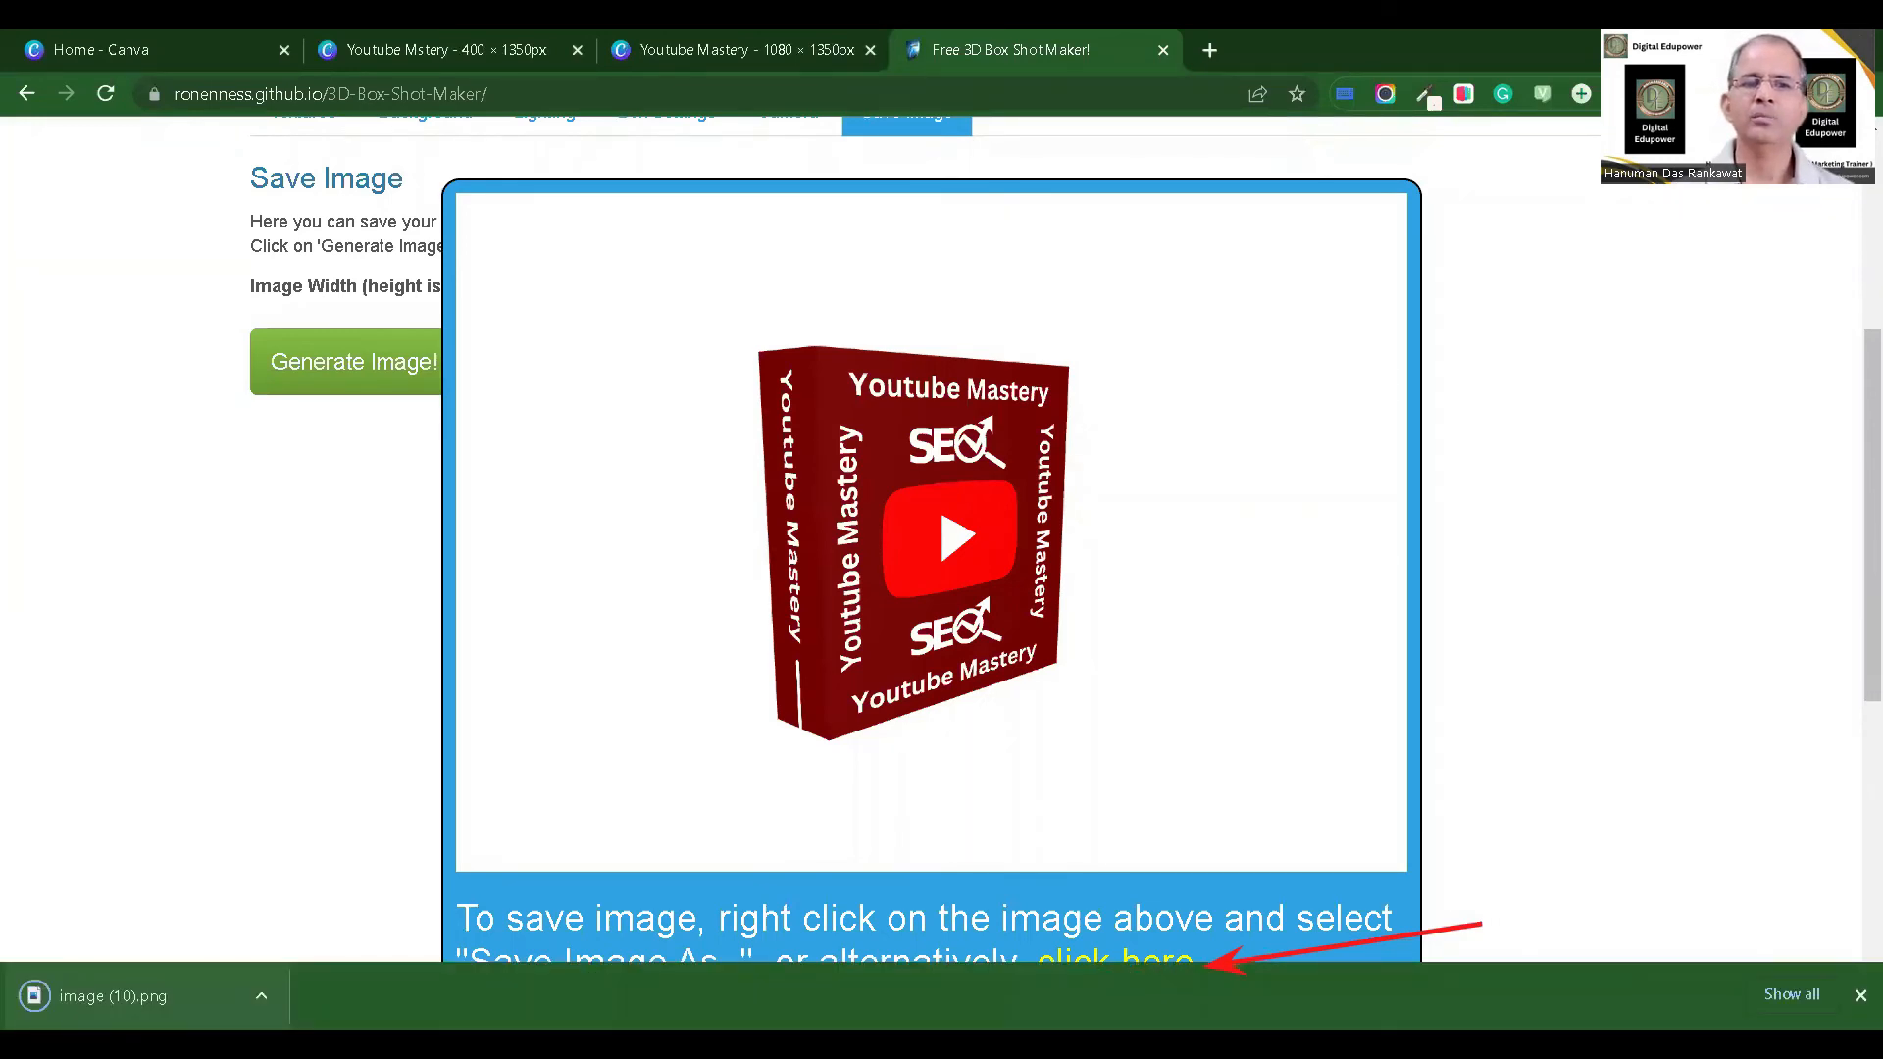
pyautogui.click(182, 979)
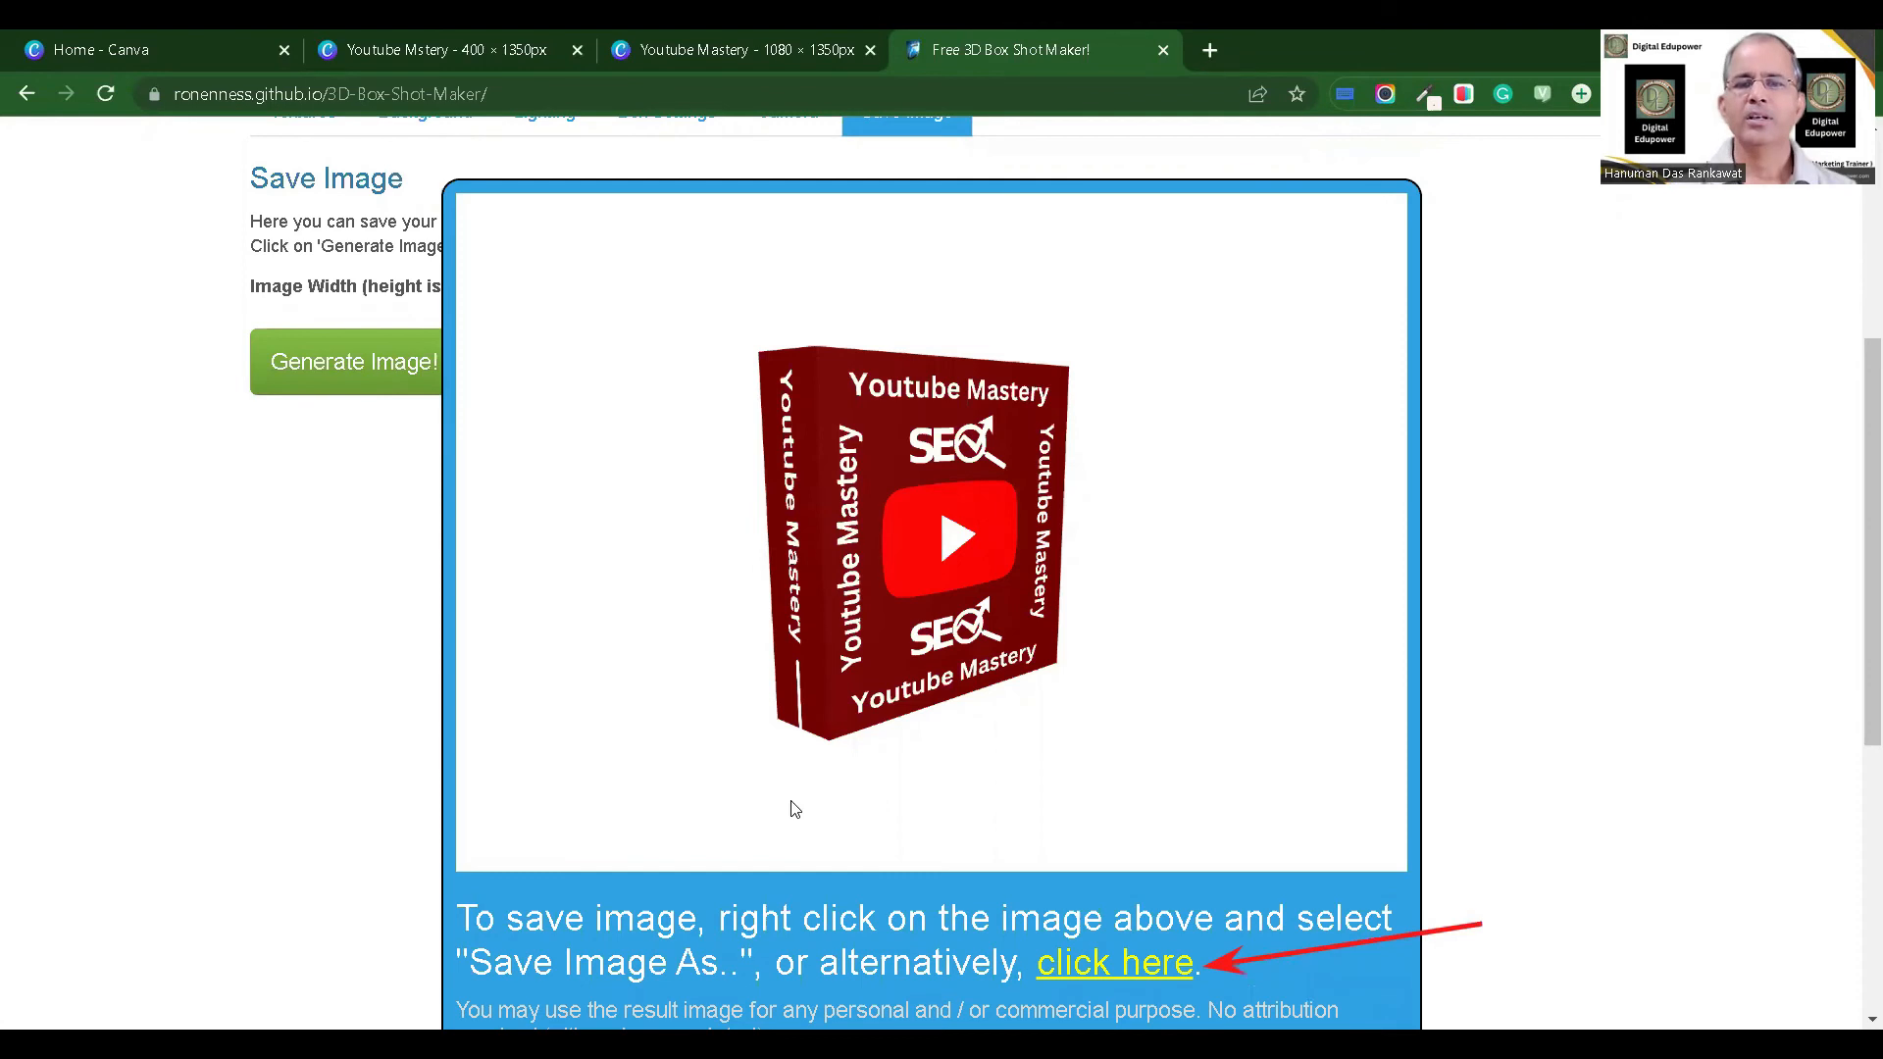